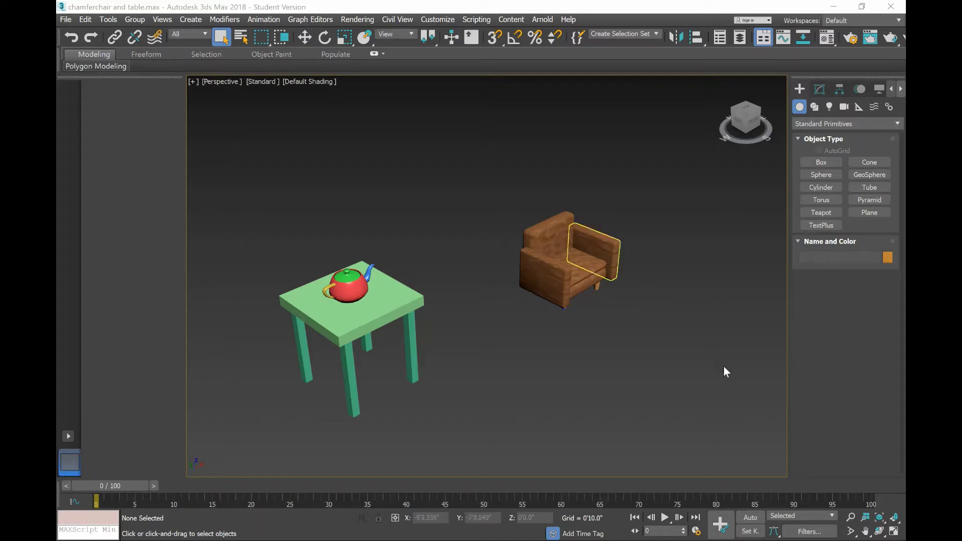
Switch from the maximized Perspective view to the four-viewport layout.
key("alt+w")
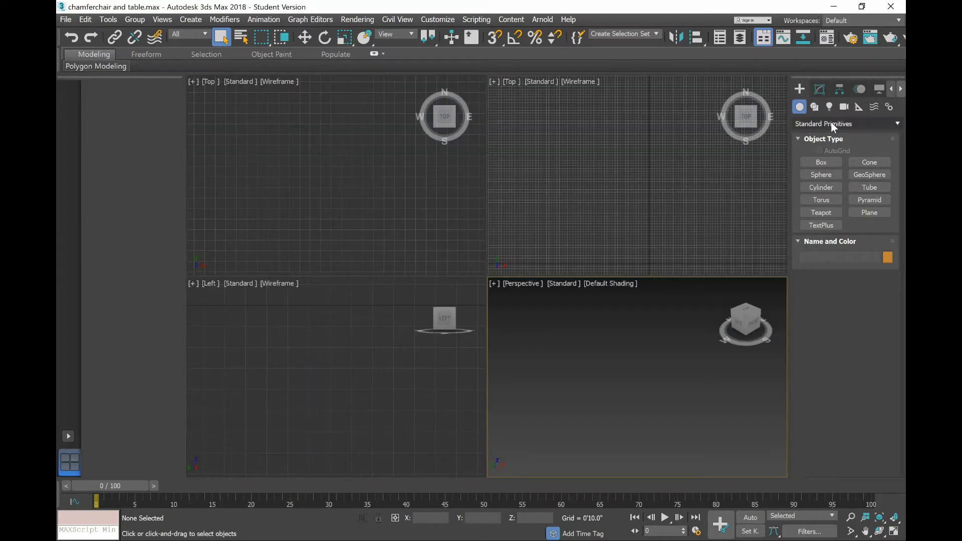
Create a ChamferBox seat about 5'5.634" × 5'1.219" × 1'0.656" with a 0'2.03" fillet.
left_click(831, 124)
left_click(831, 148)
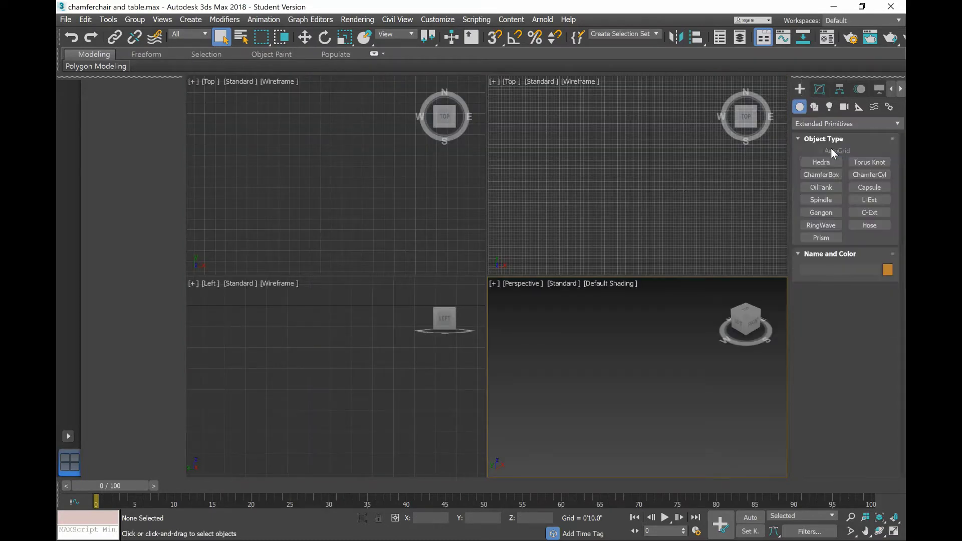
left_click(827, 175)
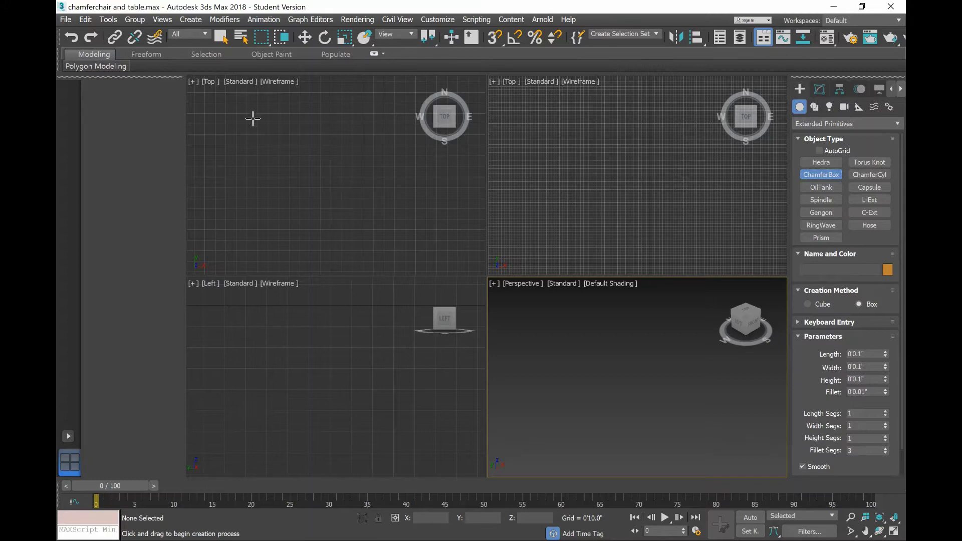
mouse_move(264, 116)
left_mouse_down()
mouse_move(340, 199)
mouse_move(328, 187)
left_mouse_up()
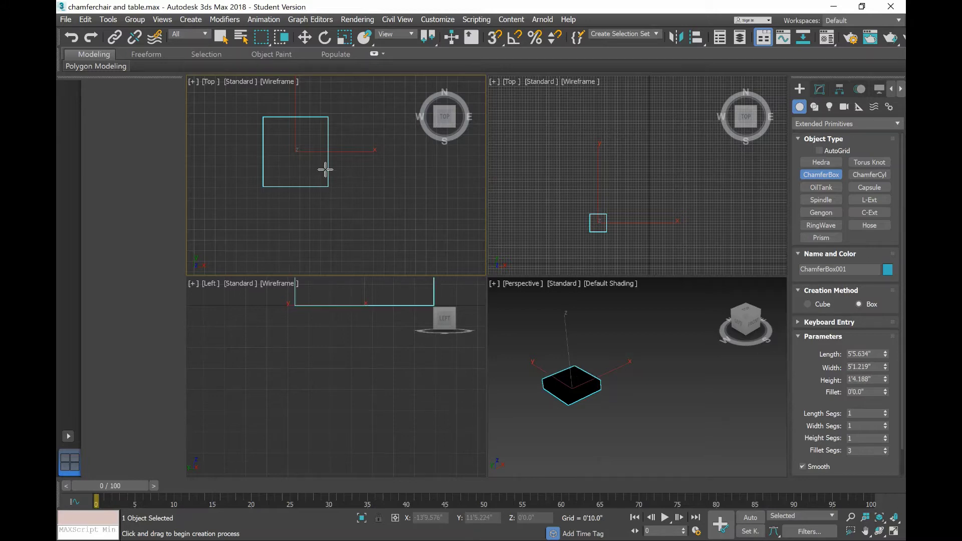
left_click(325, 173)
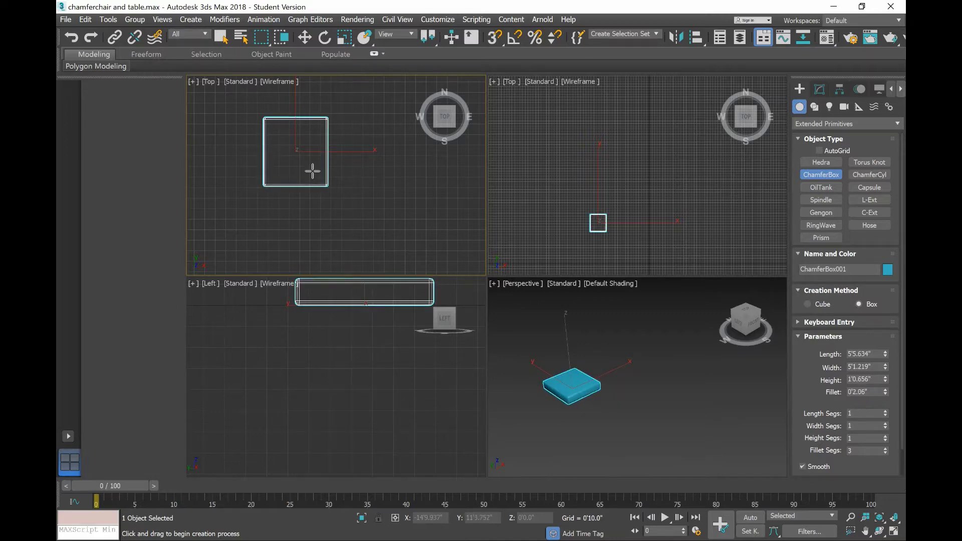
left_click(312, 171)
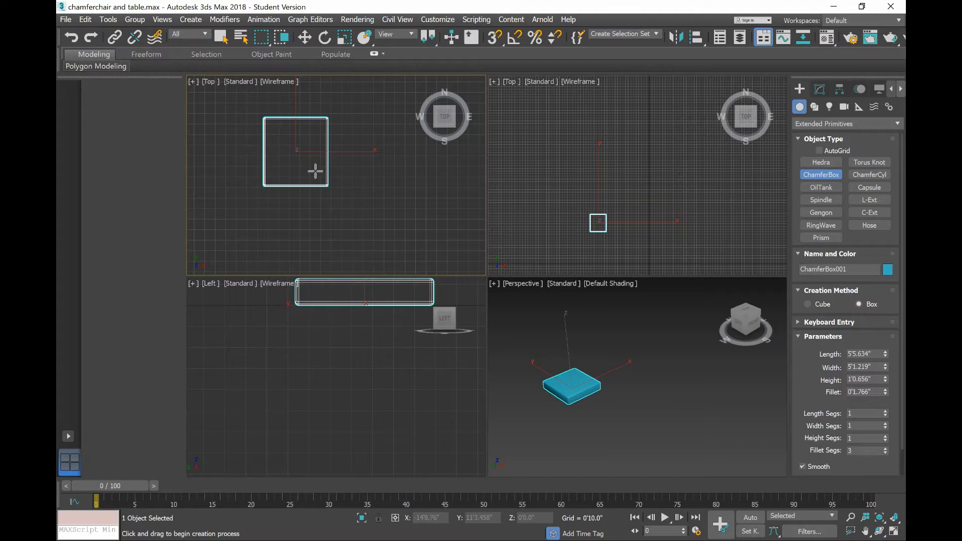
mouse_move(444, 116)
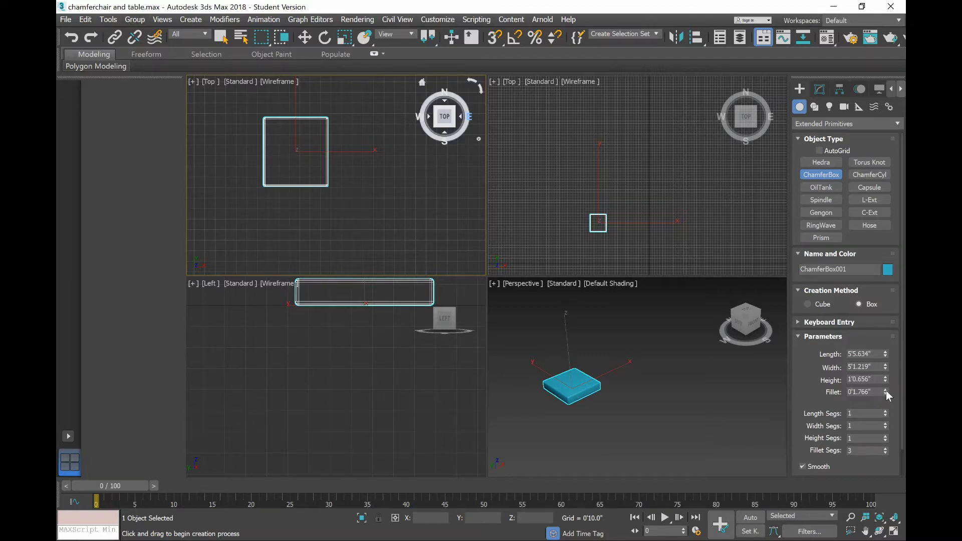
left_click(886, 390)
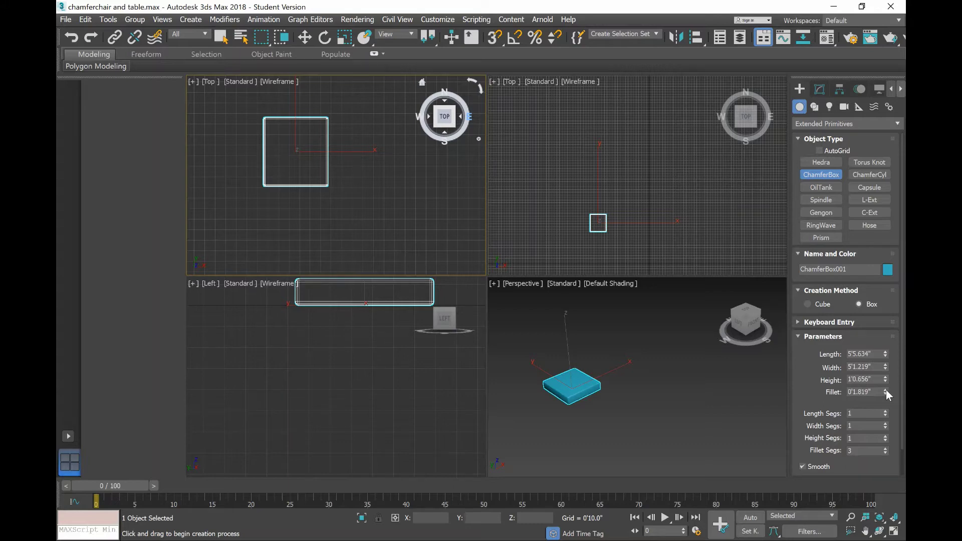
left_click(886, 390)
left_click(885, 389)
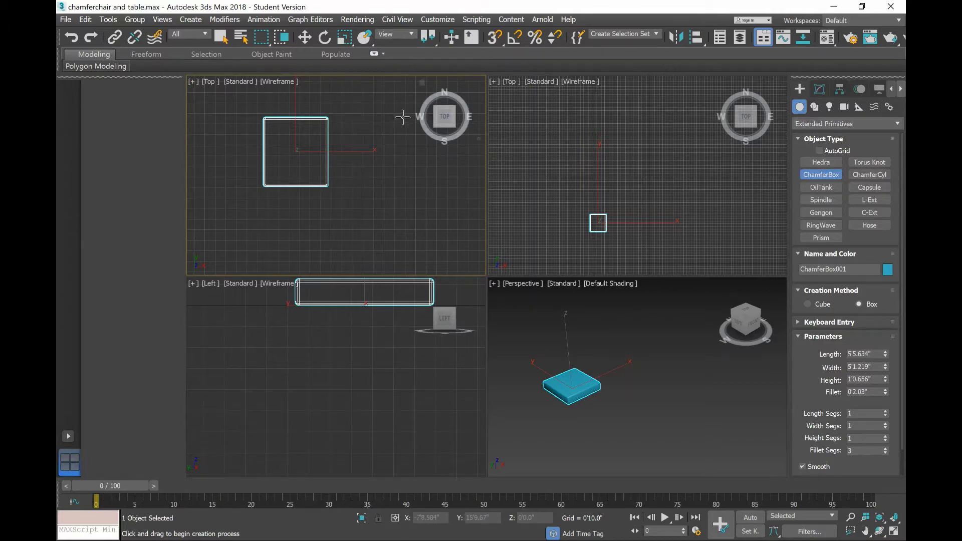
With 3D Snap on, draw ChamferBox002 as a back 0'5.054" wide, 4'2.0" high, 0'2.0" fillet.
key("s")
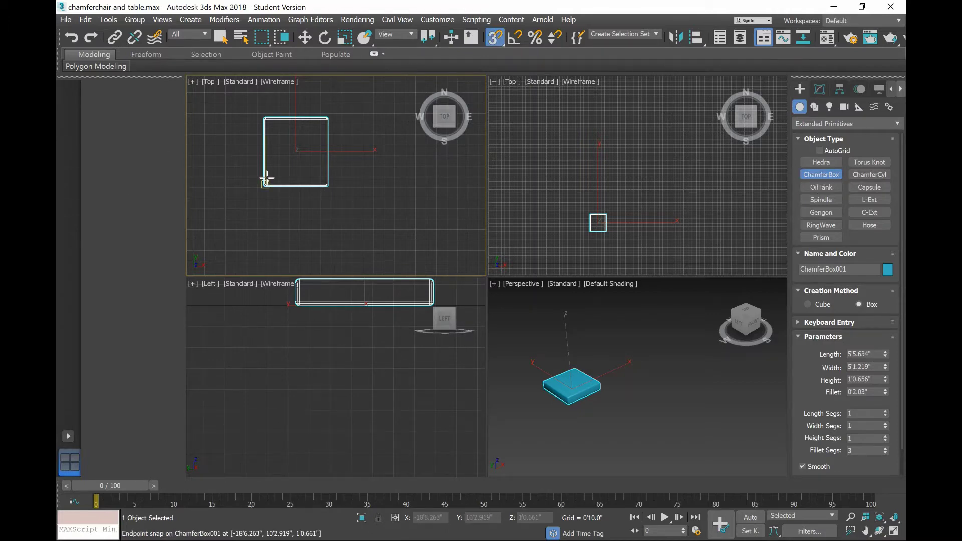
left_click(264, 122)
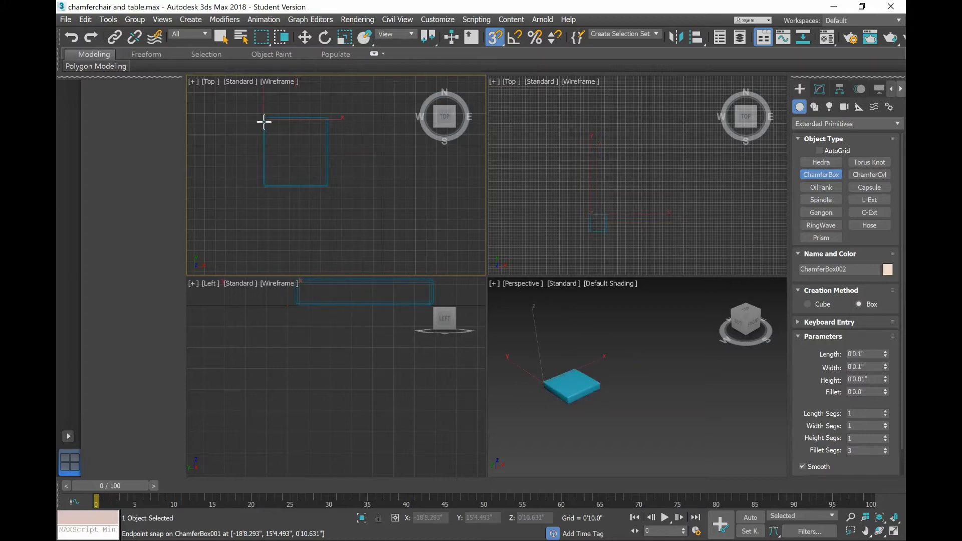
mouse_move(264, 121)
left_mouse_down()
mouse_move(274, 185)
mouse_move(266, 185)
left_mouse_up()
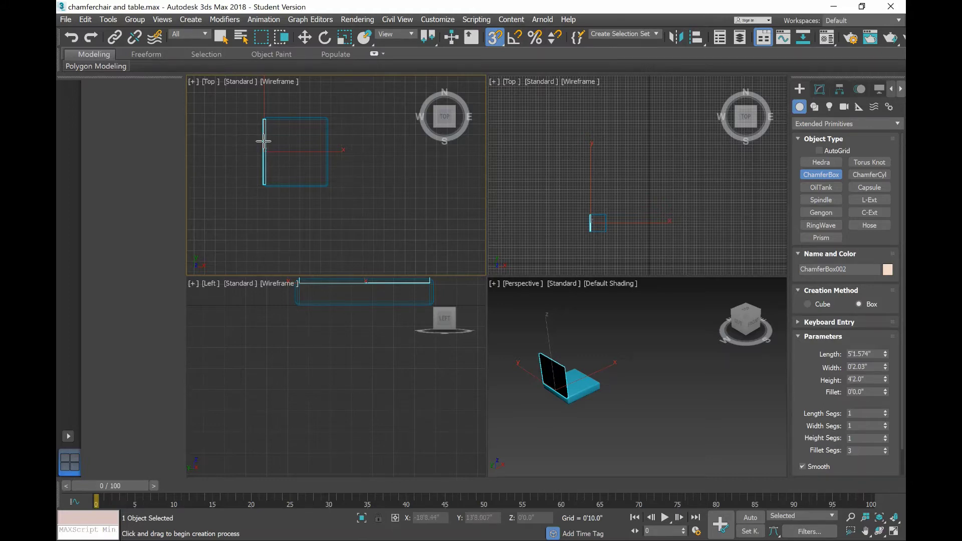
left_click(885, 365)
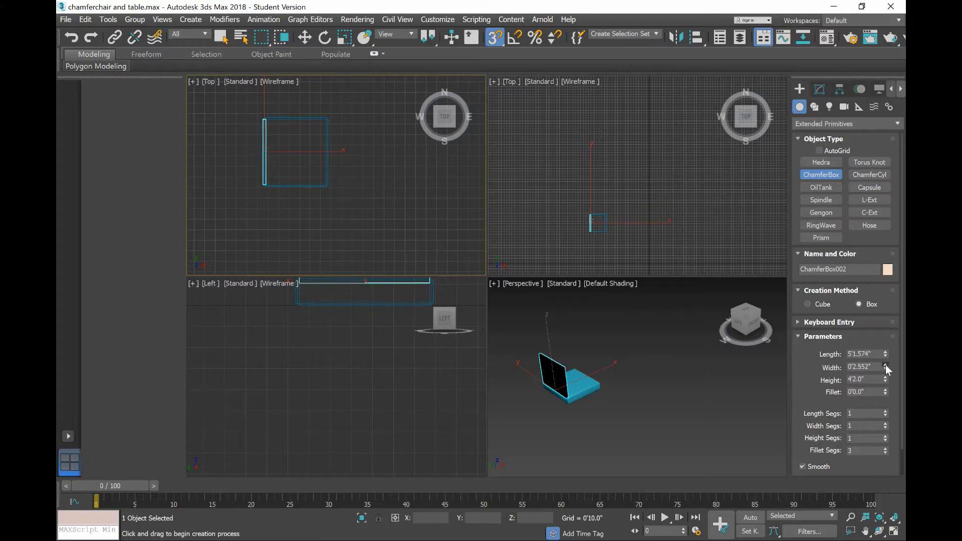
left_click_drag(885, 365, 891, 328)
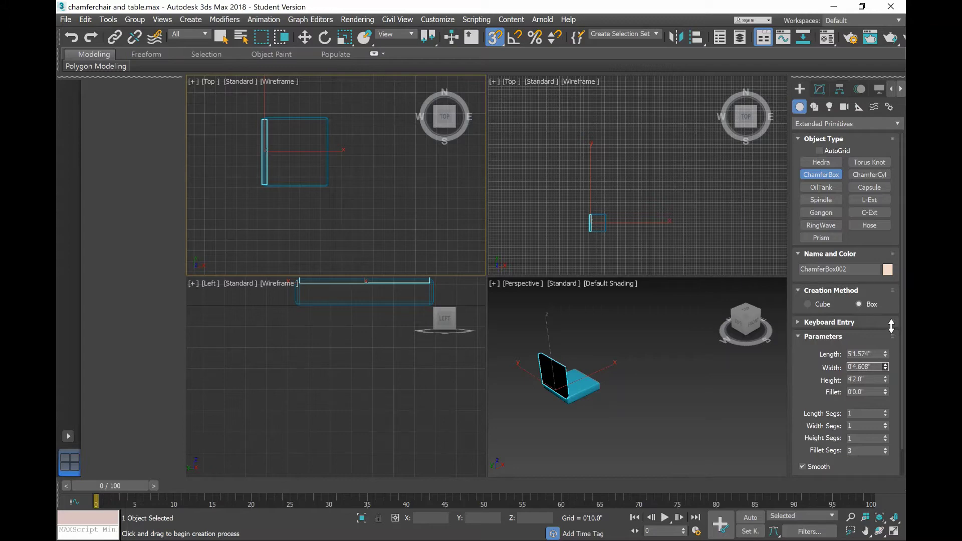
left_click_drag(891, 325, 891, 320)
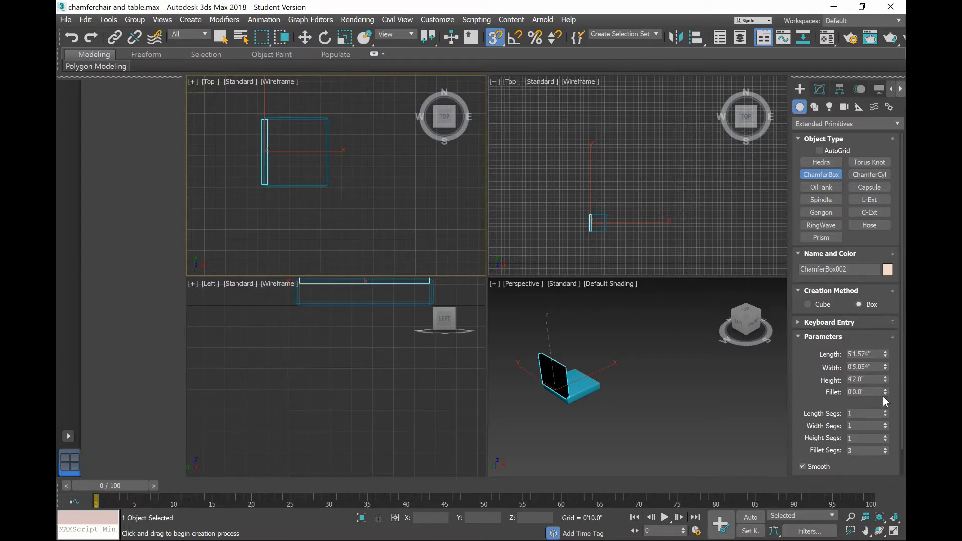
left_click_drag(885, 391, 889, 330)
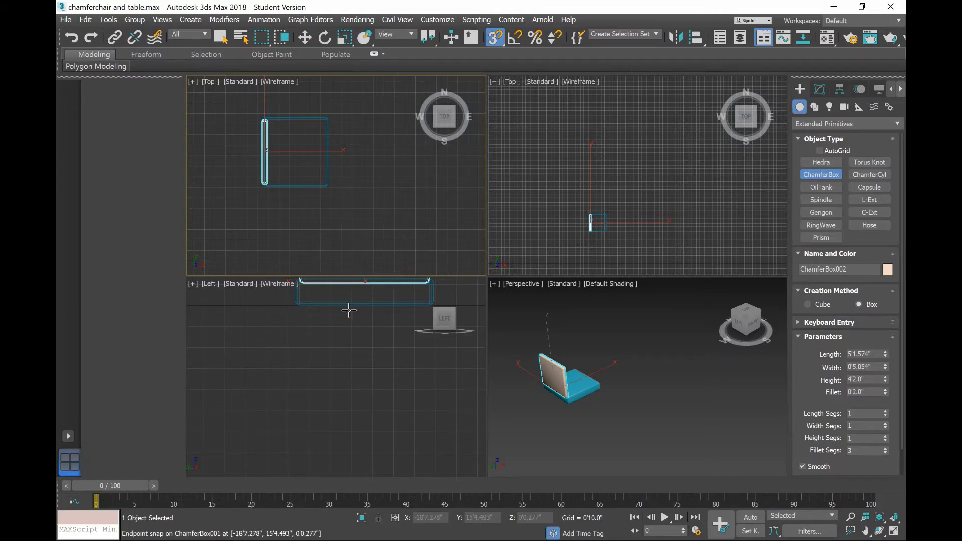
Raise the chair back in the Left view to the seat's bottom level, then turn snap off.
middle_click_drag(363, 287, 337, 367)
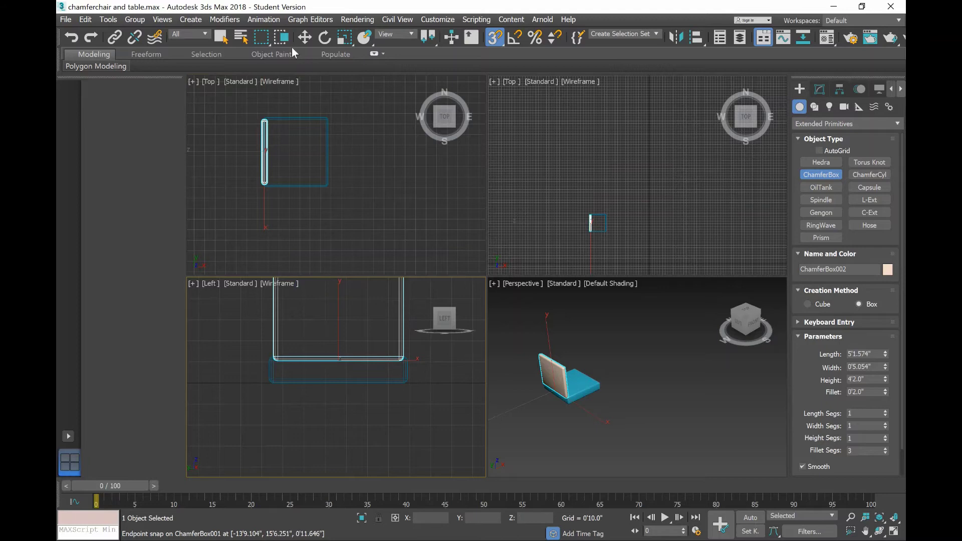
left_click(305, 38)
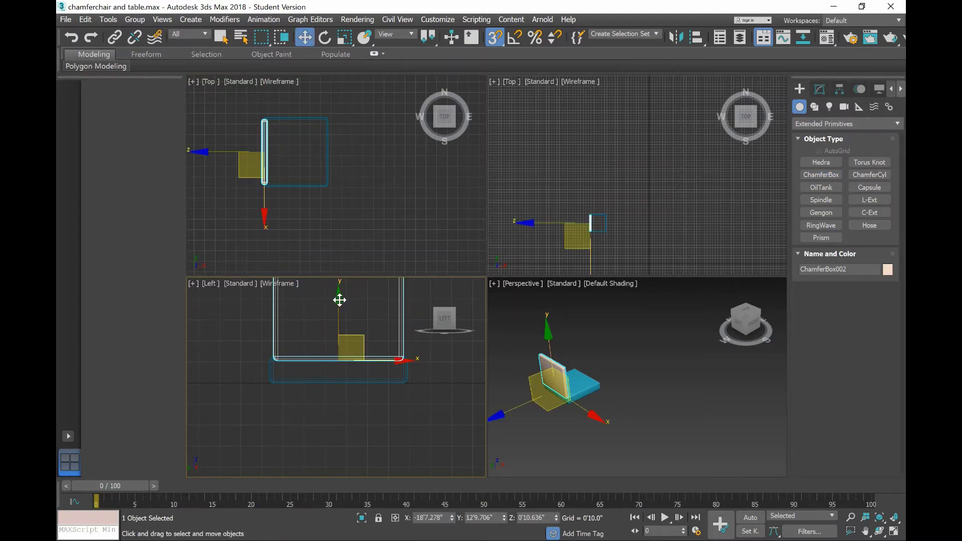
left_click_drag(338, 301, 337, 325)
key("s")
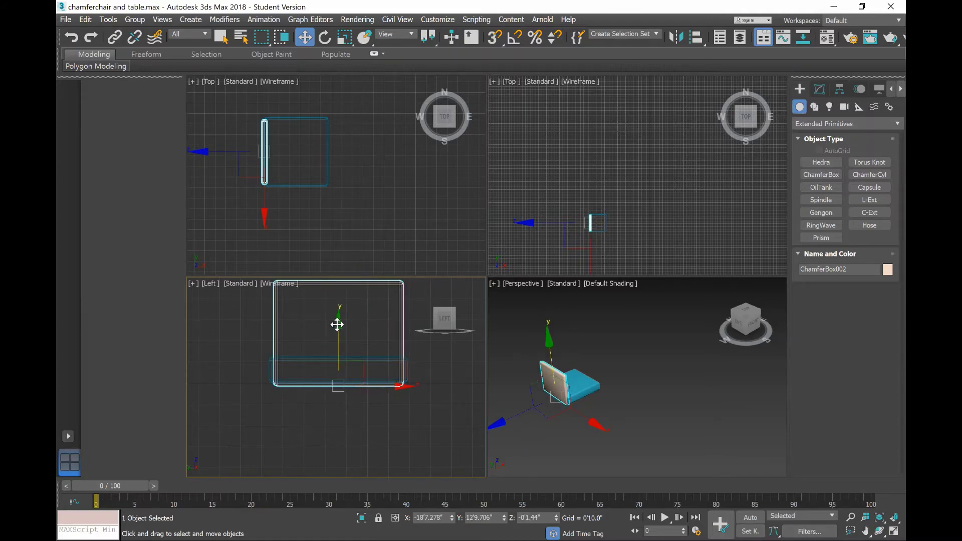
Align the chair back flush against the seat's outer left edge in the second Top view.
scroll(618, 228, "up", 3)
left_click(569, 222)
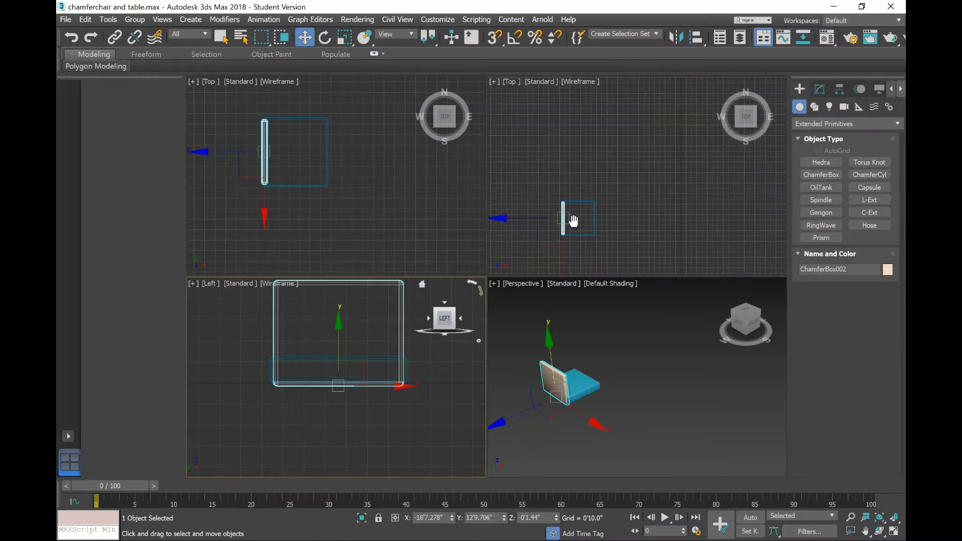
scroll(619, 218, "up", 4)
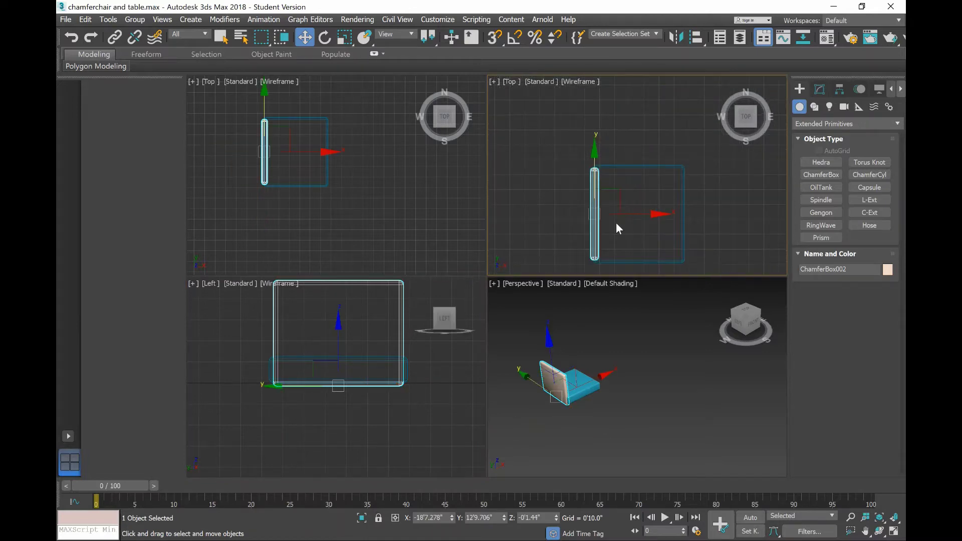
middle_click_drag(615, 222, 613, 215)
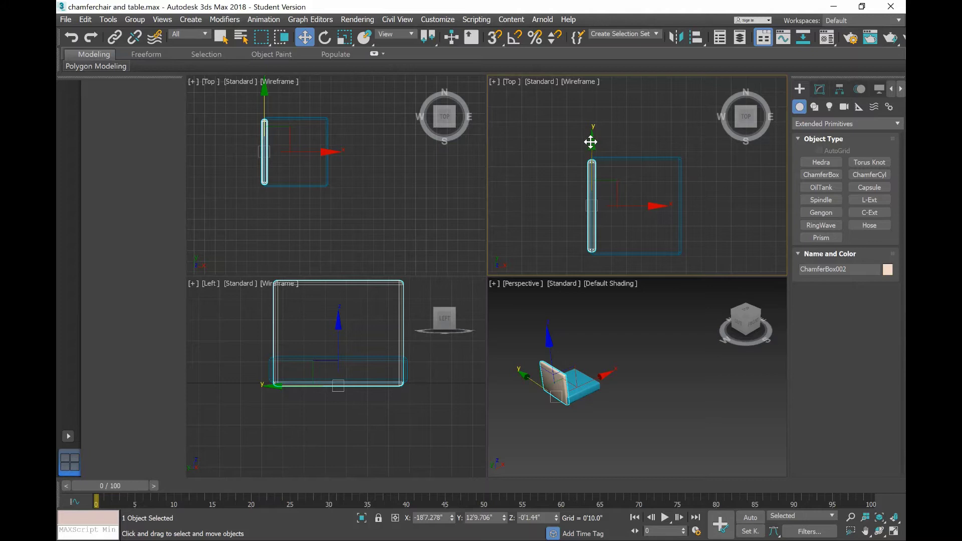
left_click_drag(591, 146, 595, 149)
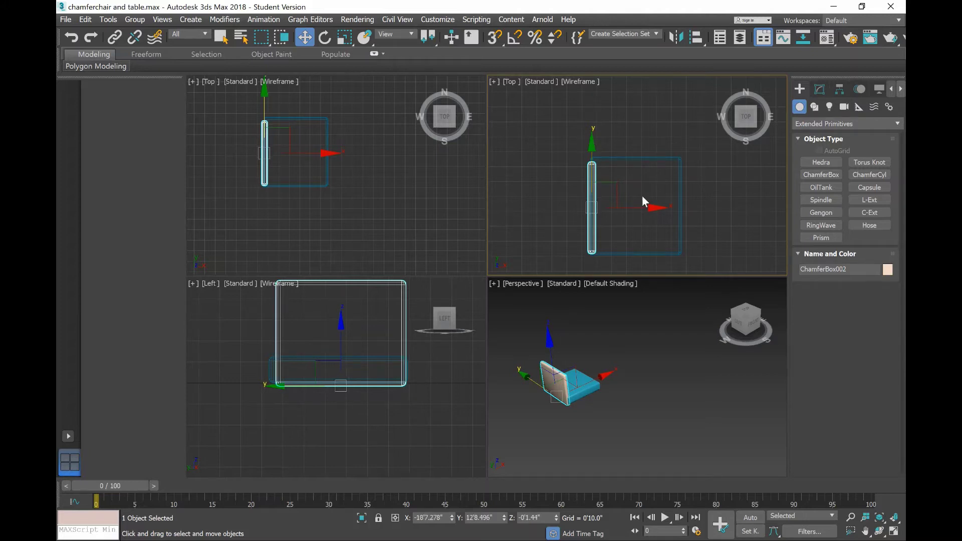
left_click_drag(655, 206, 650, 209)
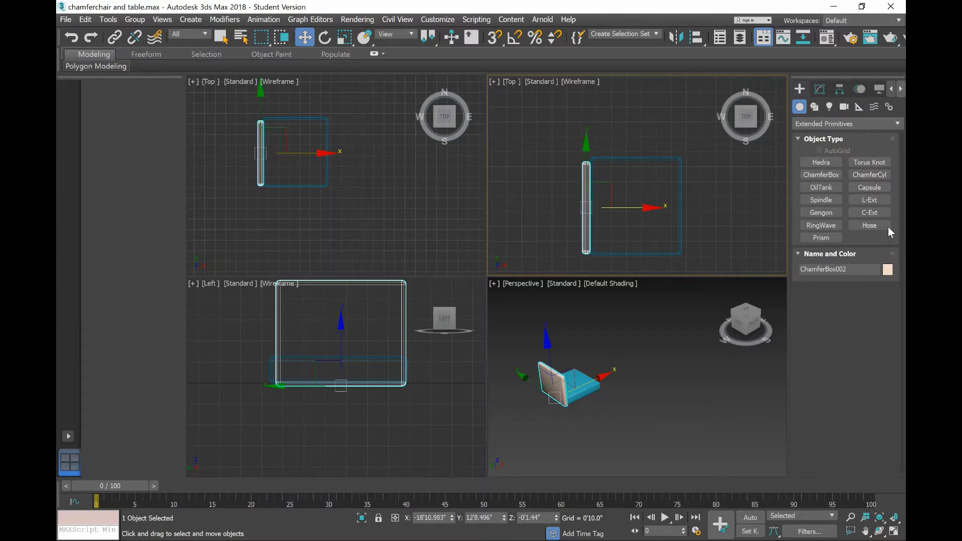
Lengthen the chair back to 5'7.342" and Shift-drag an instance to the seat's right edge.
left_click(819, 89)
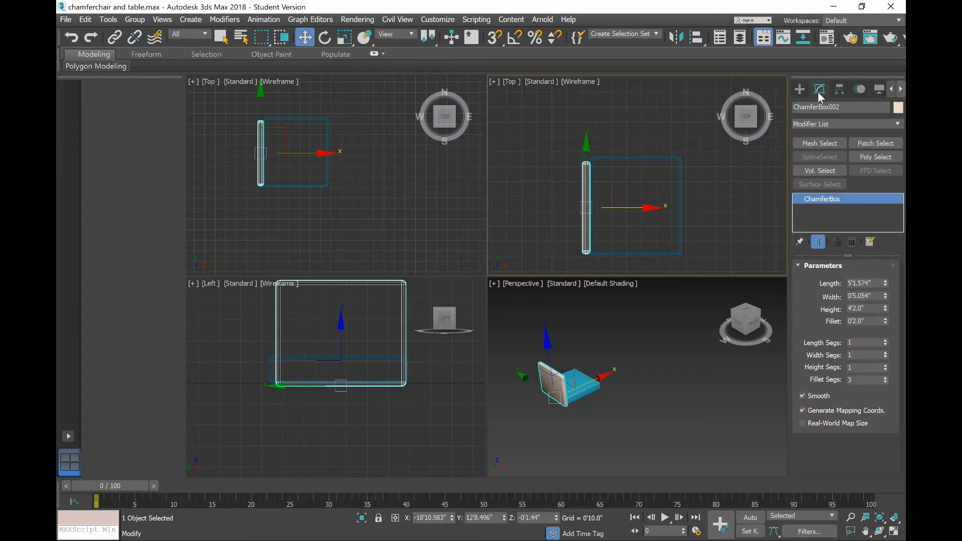
left_click_drag(886, 281, 885, 283)
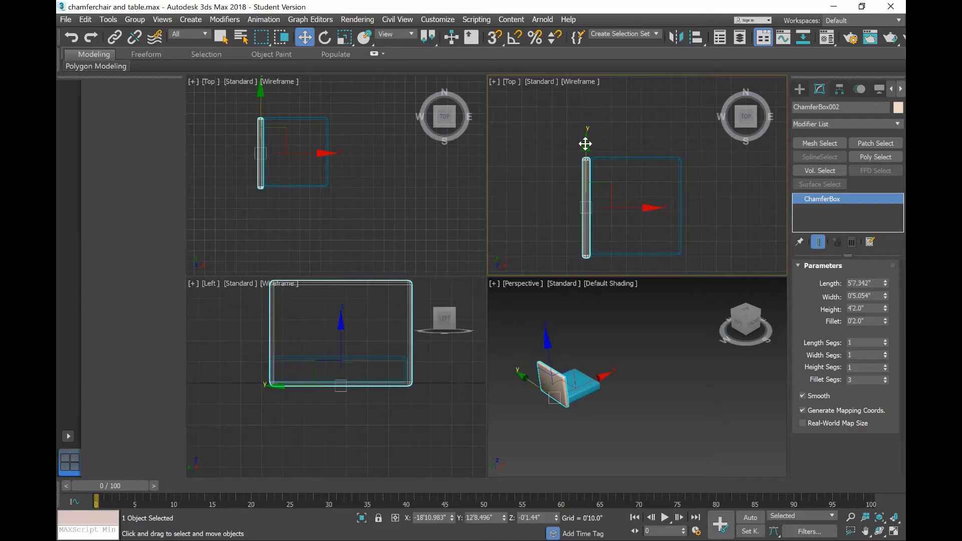
left_click_drag(584, 144, 585, 141)
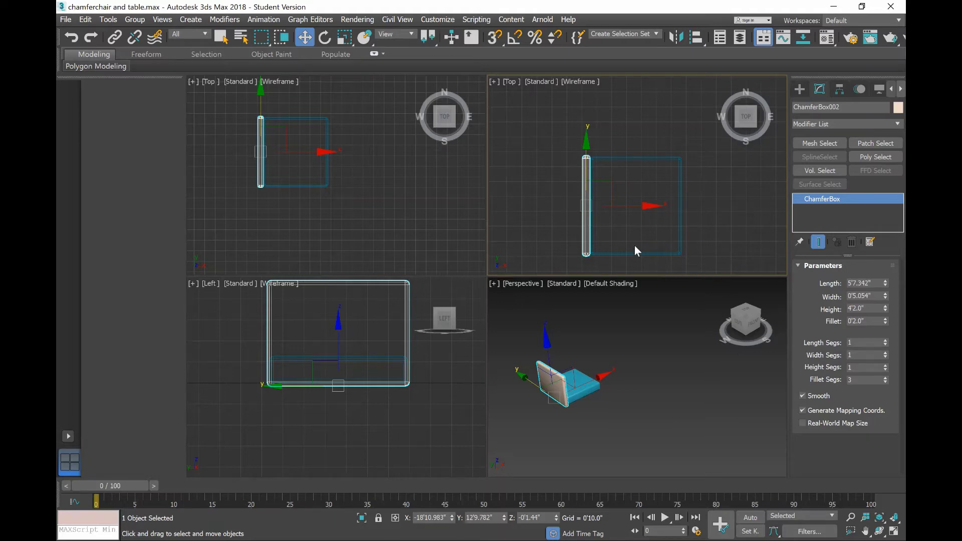
left_click_drag(644, 205, 745, 206, "shift")
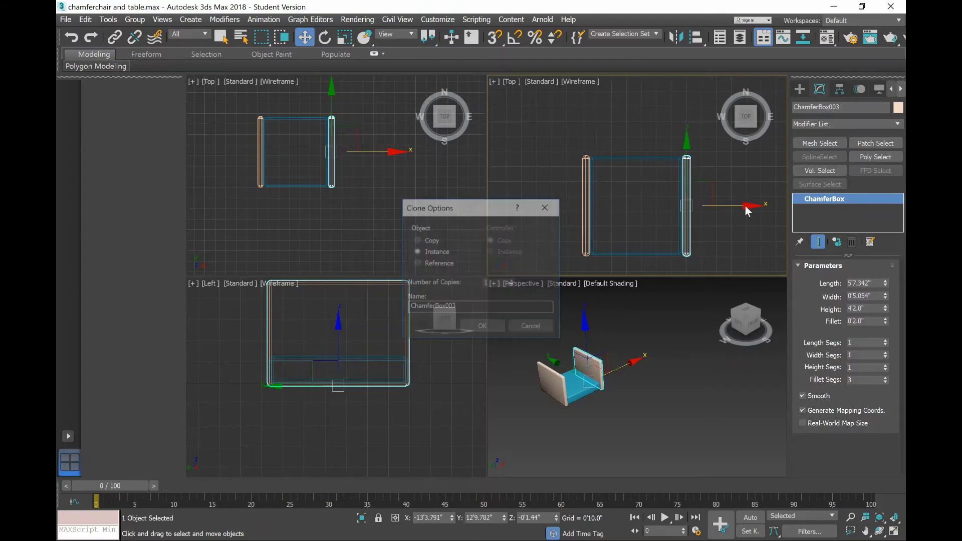
Confirm the instanced ChamferBox003 and lower the side pieces to 2'1.0" tall.
left_click(486, 327)
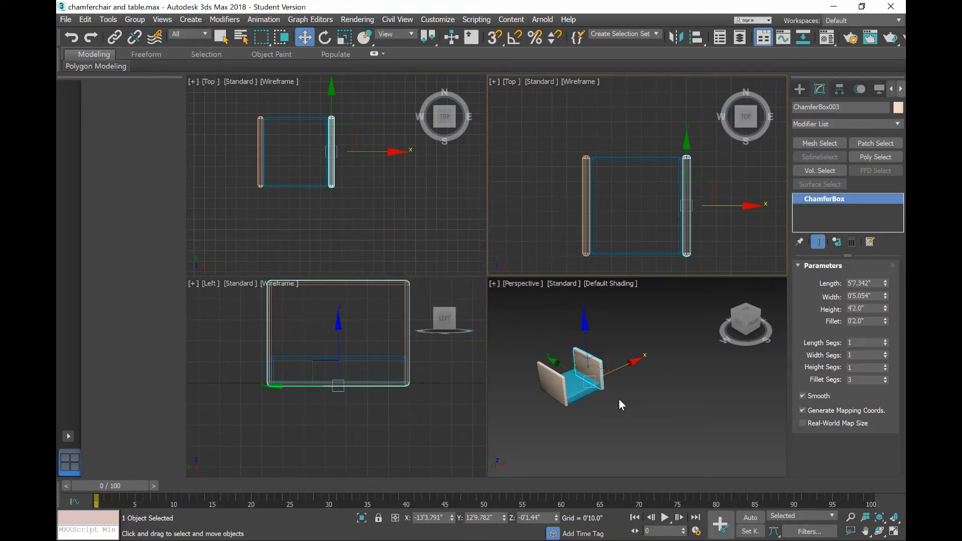
mouse_move(733, 332)
left_mouse_down()
mouse_move(744, 326)
mouse_move(737, 321)
left_mouse_up()
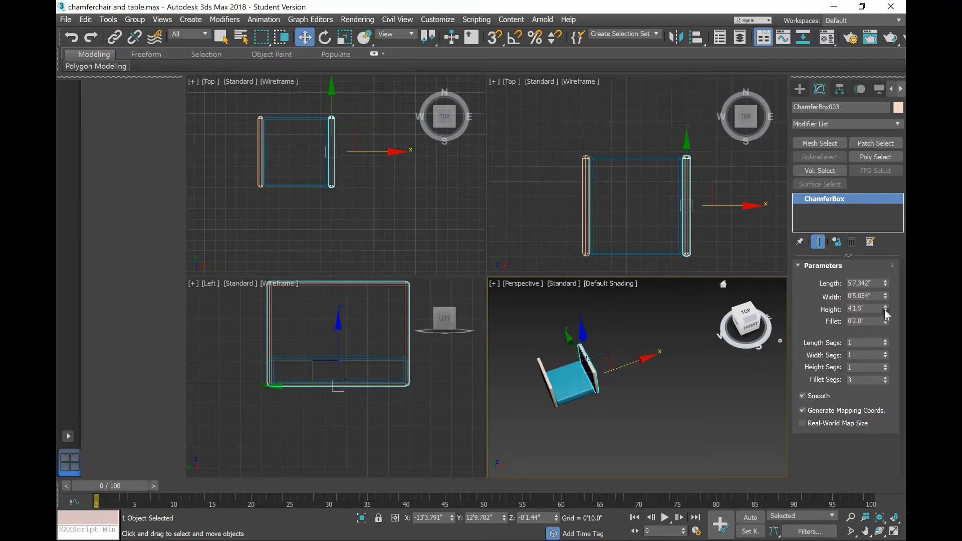
left_click_drag(884, 309, 889, 327)
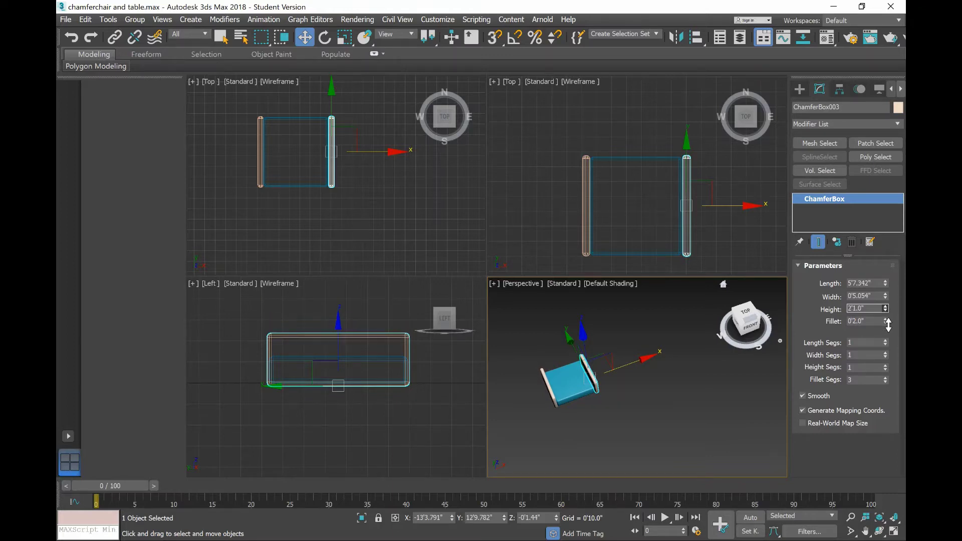
Orbit and zoom the Perspective view to see the chair from the front.
left_click_drag(753, 332, 744, 333)
scroll(586, 391, "up", 3)
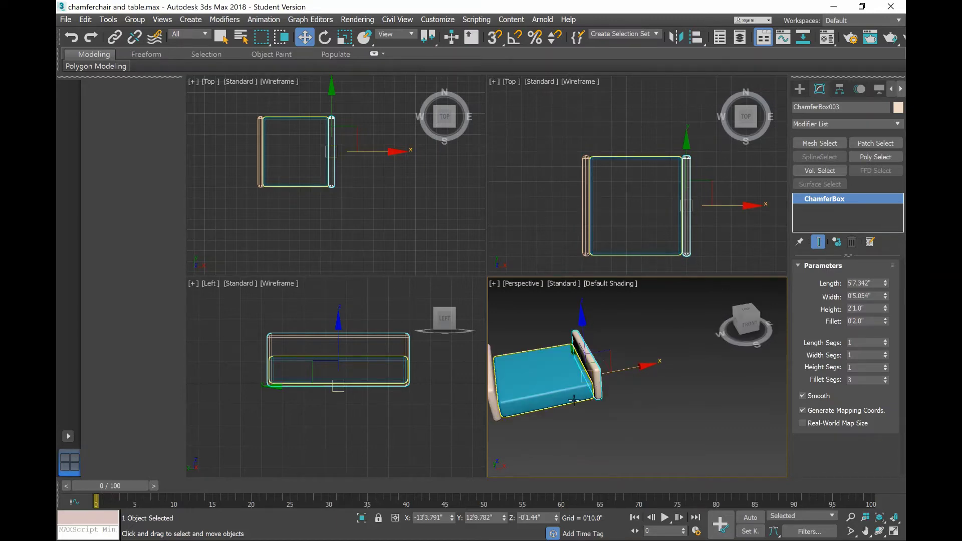
scroll(586, 391, "down", 3)
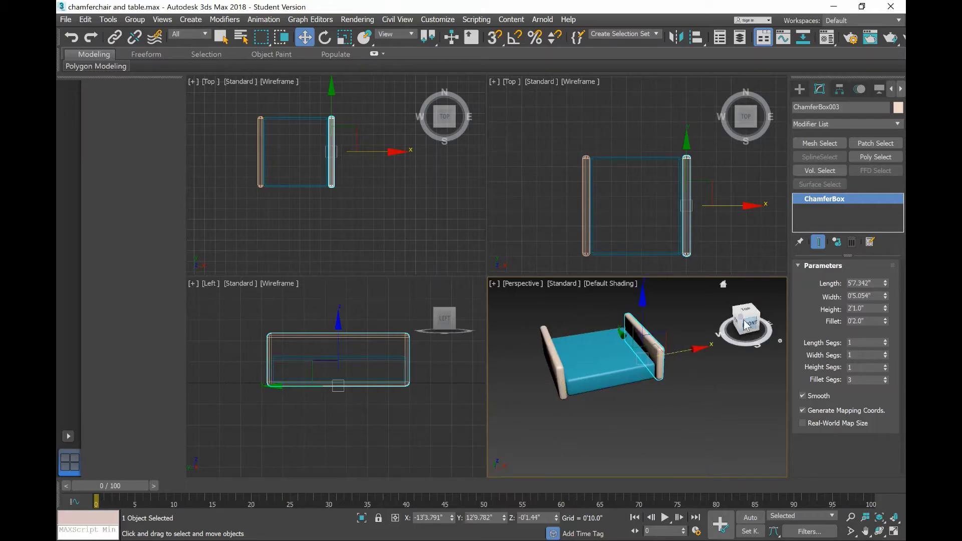
mouse_move(761, 333)
left_mouse_down()
mouse_move(746, 321)
mouse_move(747, 332)
left_mouse_up()
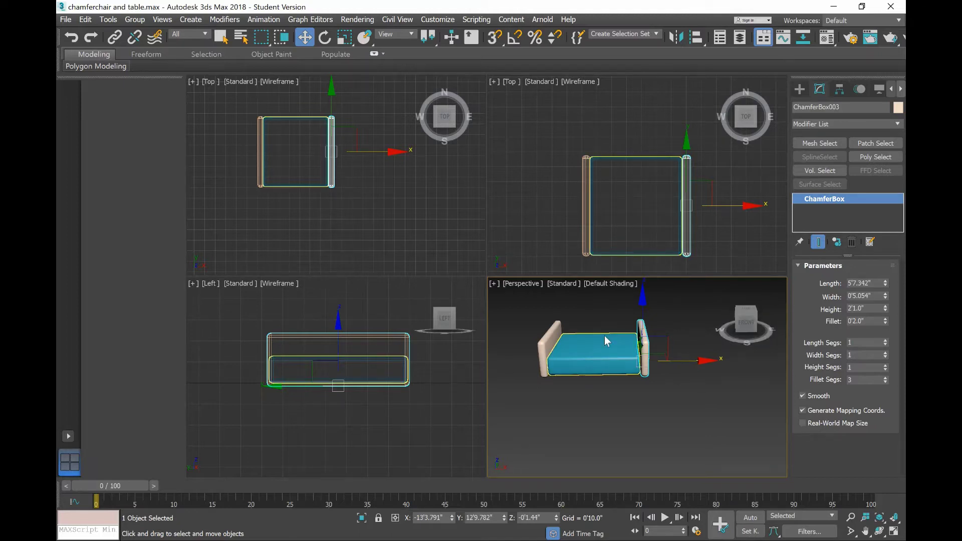
Shift-drag an independent Copy of the seat cushion upward as ChamferBox004.
left_click(606, 357)
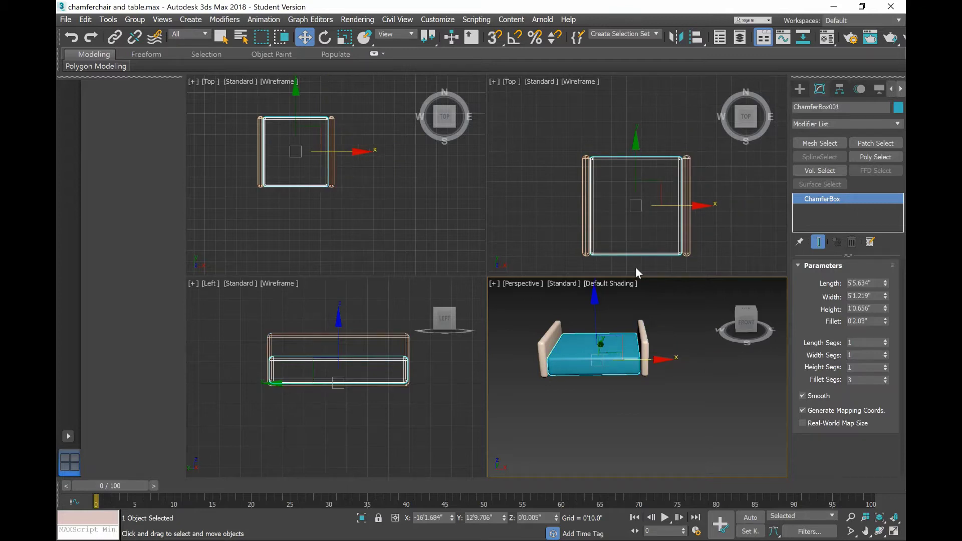
left_click_drag(601, 304, 599, 287, "shift")
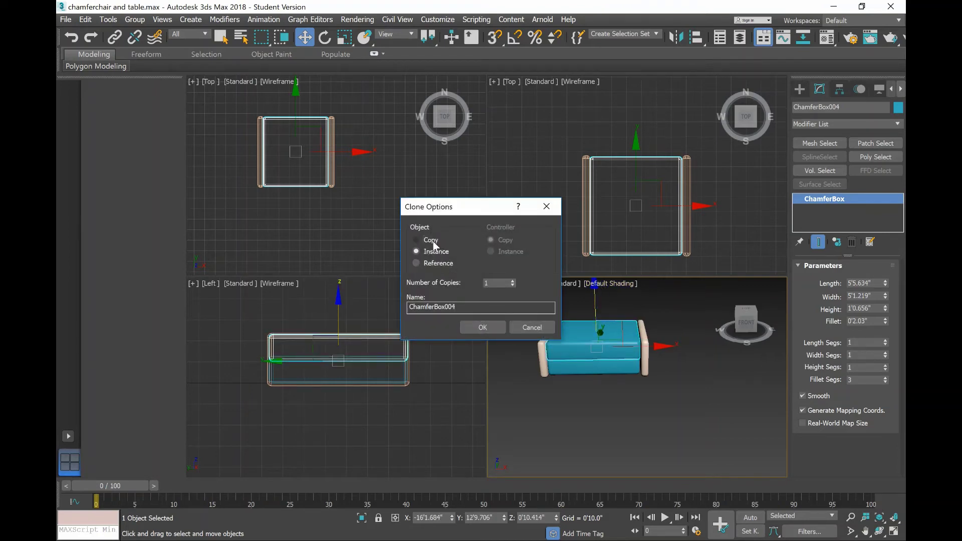
left_click(417, 240)
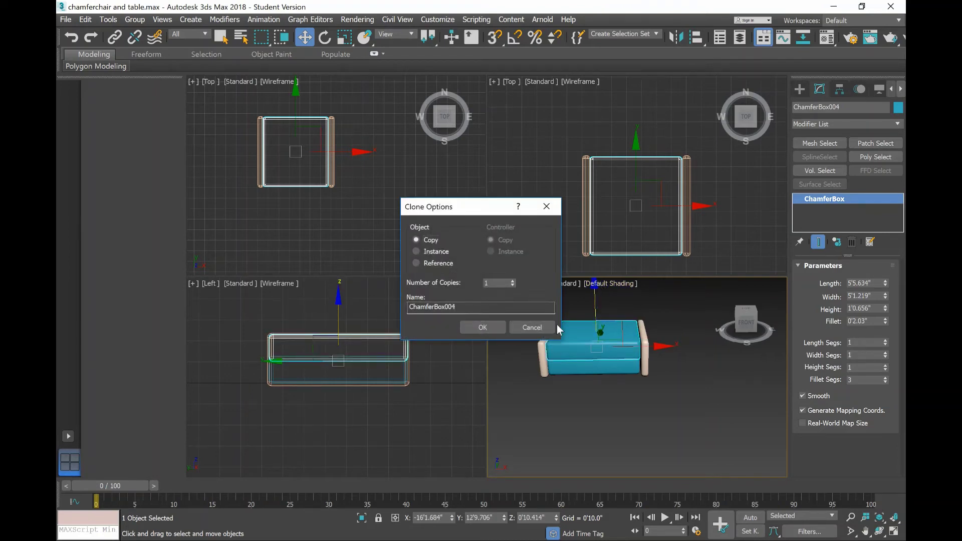
left_click(487, 329)
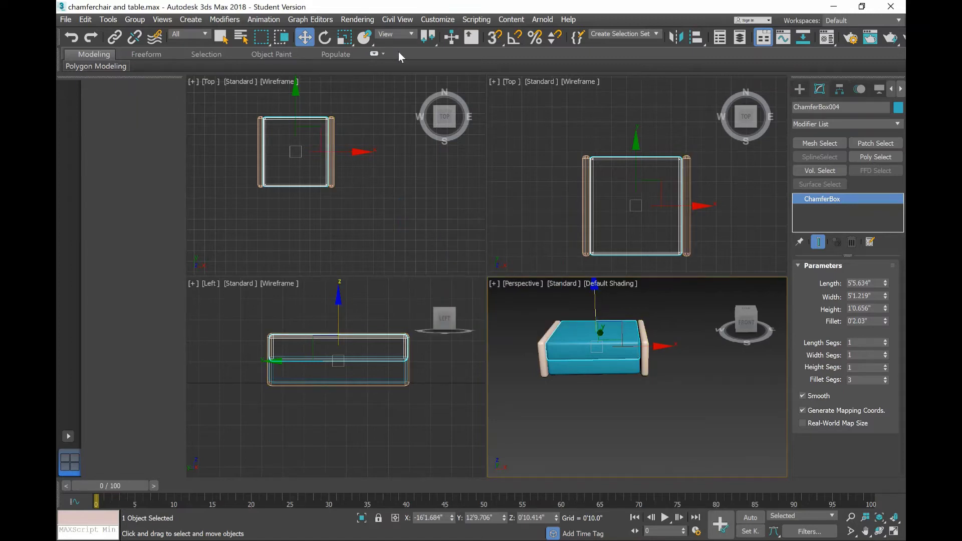
Rotate the copied cushion 90° on X so it stands upright.
left_click(325, 45)
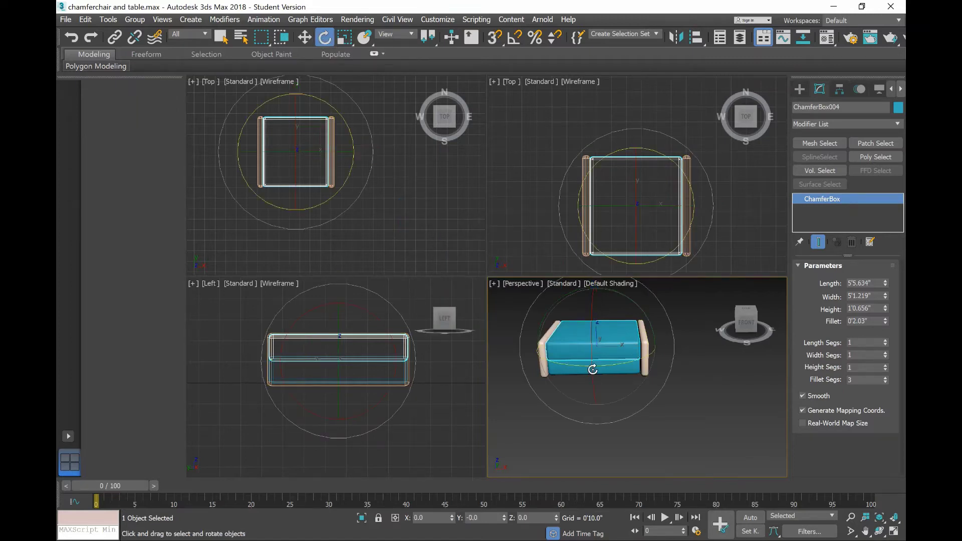
mouse_move(636, 236)
left_mouse_down()
mouse_move(634, 200)
mouse_move(633, 277)
mouse_move(634, 223)
left_mouse_up()
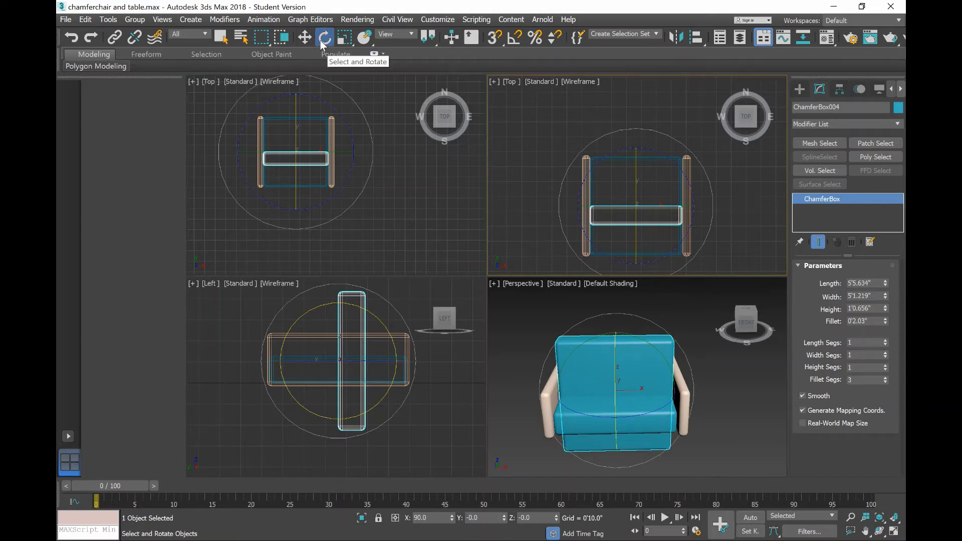
left_click(304, 37)
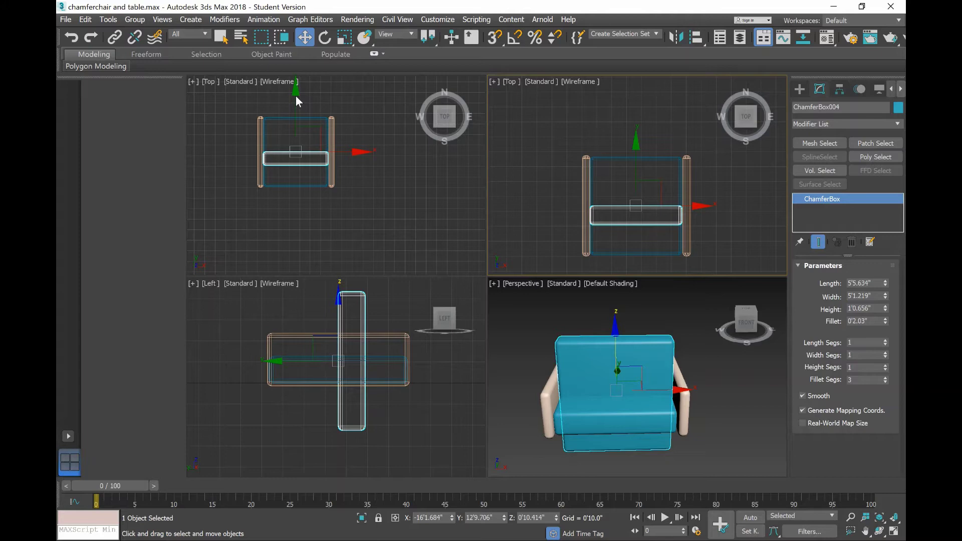
Slide the upright cushion along the chair and move it behind the seat.
mouse_move(296, 101)
left_mouse_down()
mouse_move(296, 93)
mouse_move(297, 118)
left_mouse_up()
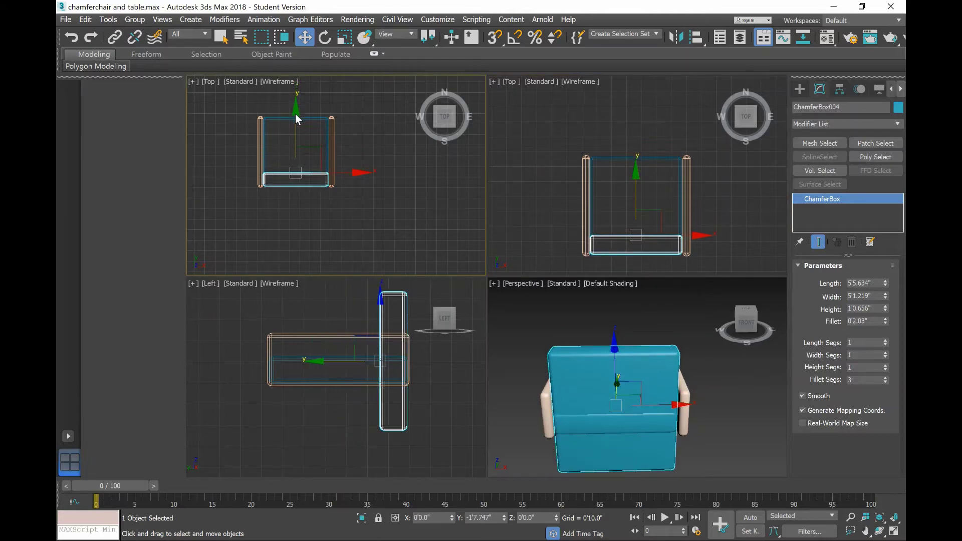
left_click(313, 361)
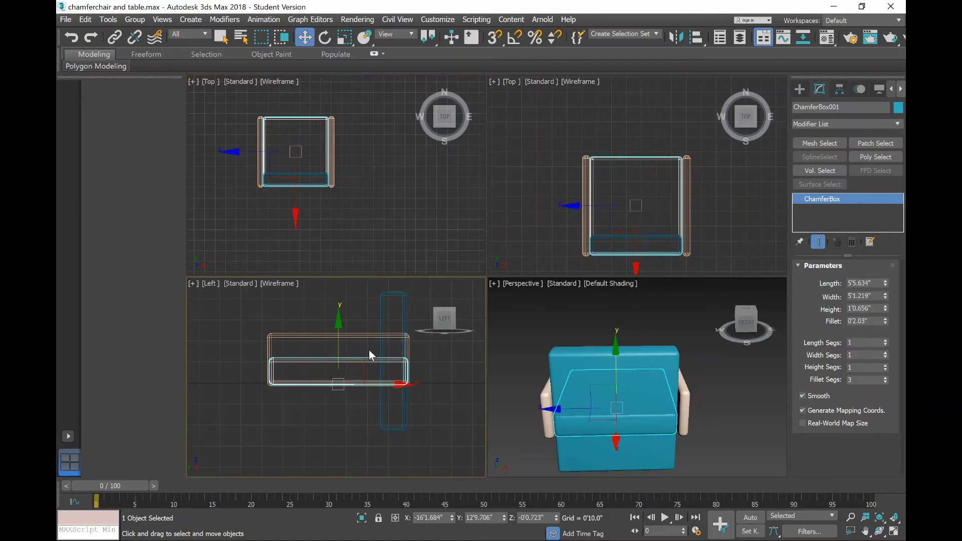
left_click(396, 294)
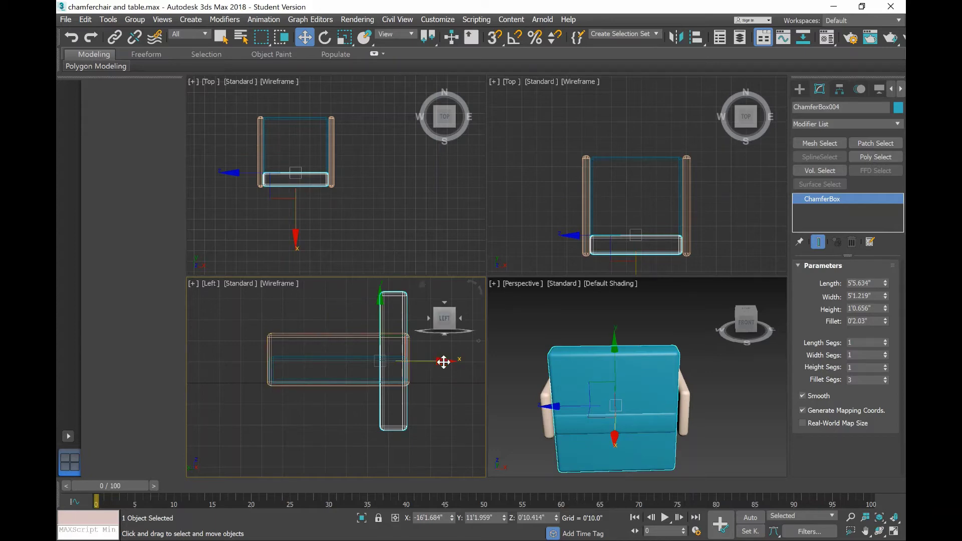
left_click_drag(444, 361, 333, 371)
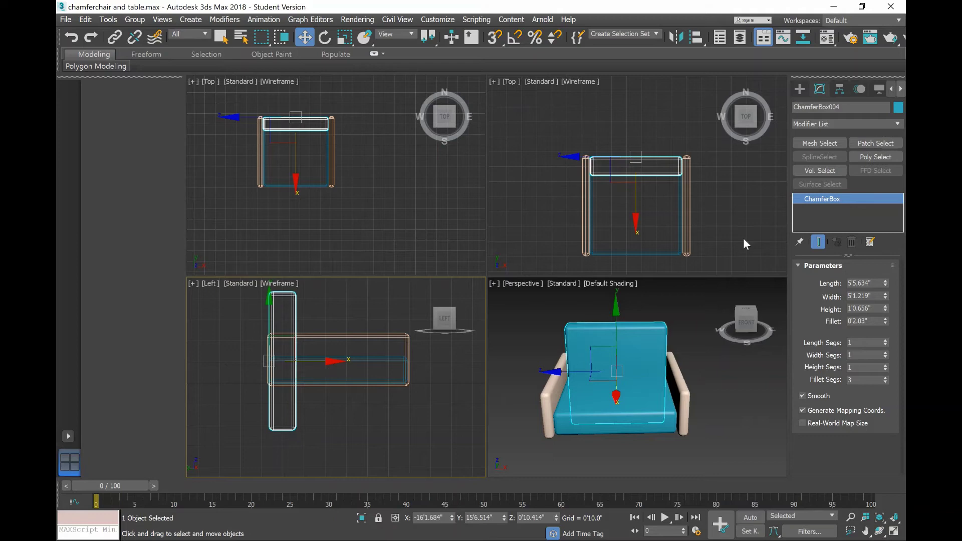
Shrink the backrest, make it taller, and raise it in the side view.
left_click_drag(884, 297, 885, 297)
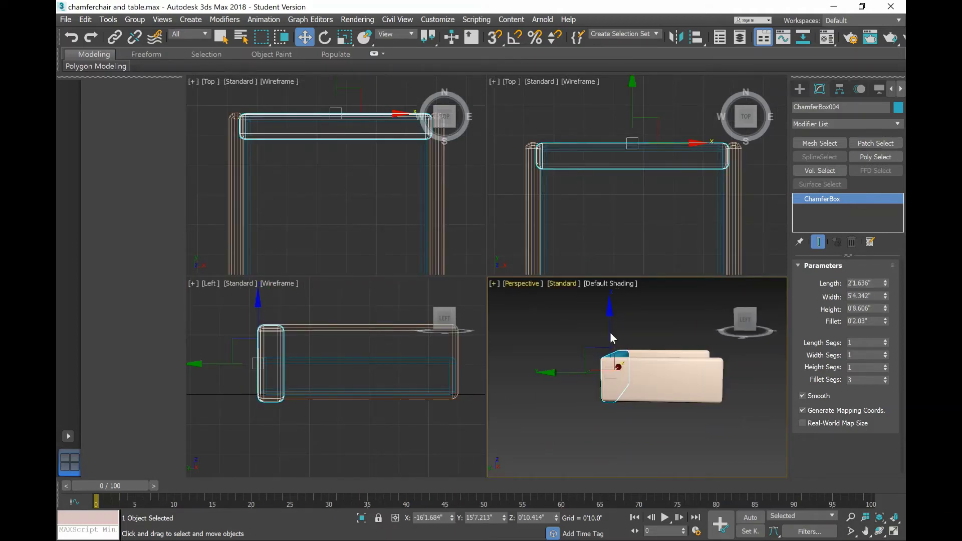
left_click_drag(885, 284, 882, 270)
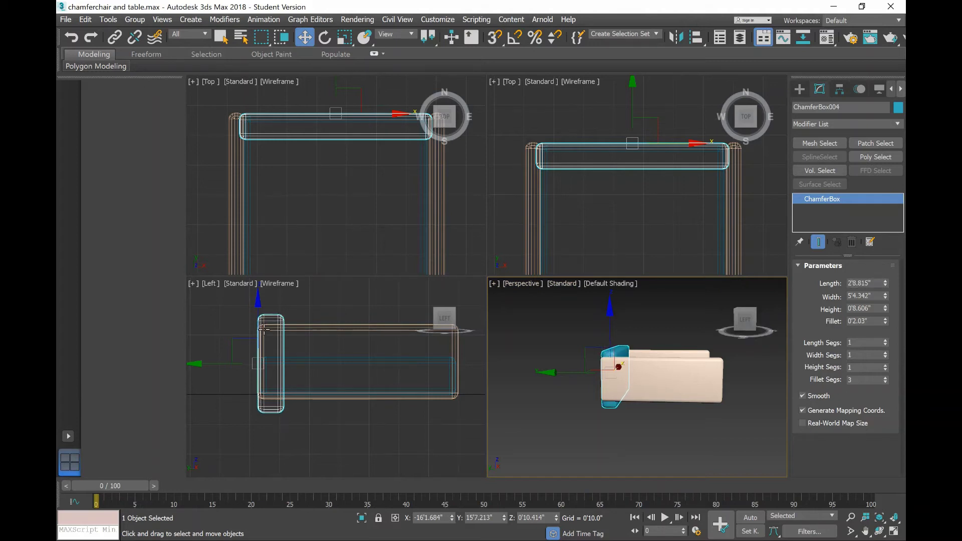
left_click(260, 301)
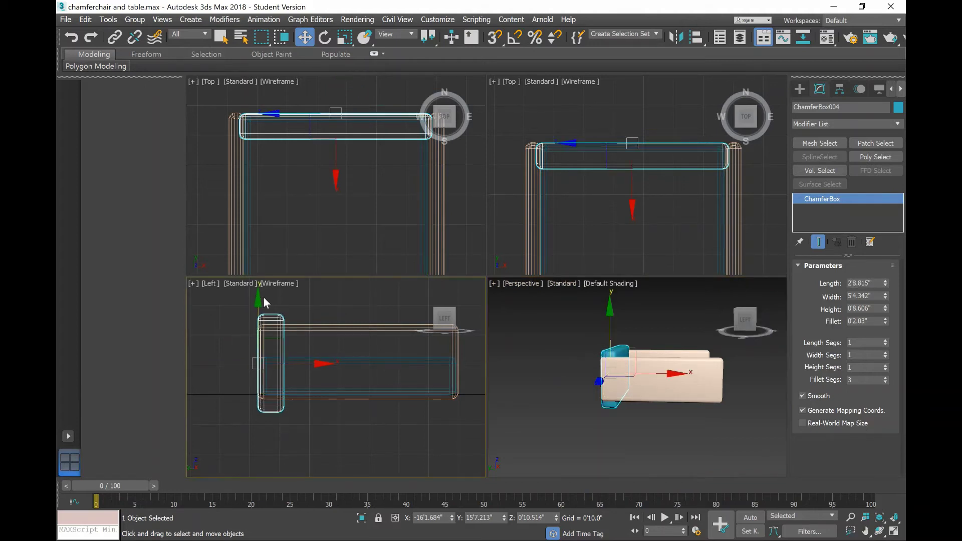
left_click_drag(256, 297, 260, 283)
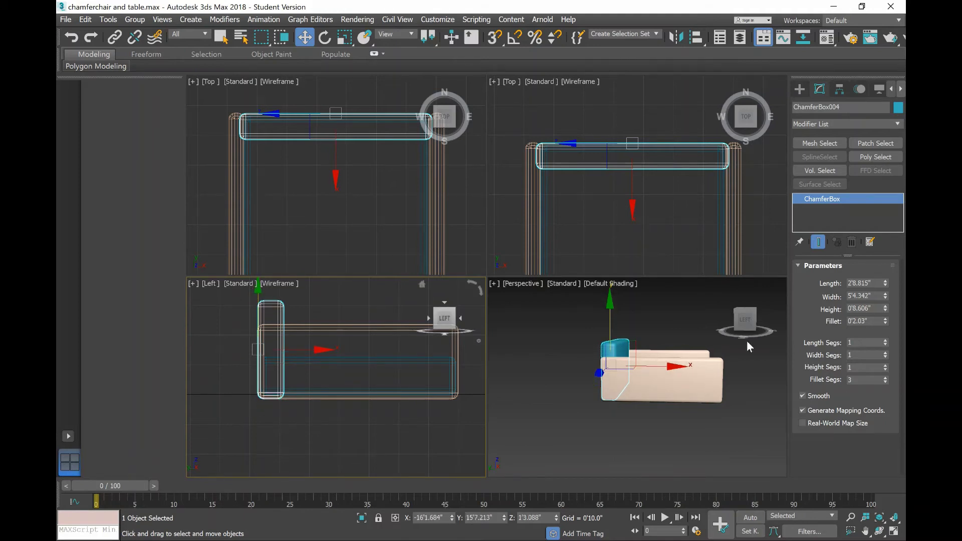
left_click(732, 292)
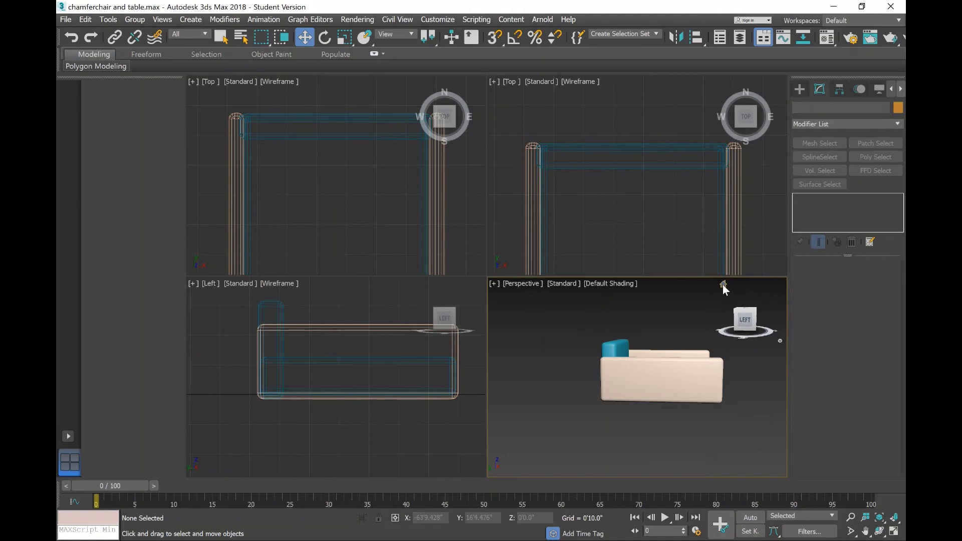
Fine-tune the backrest to Length 3'2.272" and Height 0'8.606", lifting it into place.
mouse_move(723, 285)
middle_mouse_down("alt")
mouse_move(717, 375)
mouse_move(690, 359)
mouse_move(643, 362)
mouse_move(666, 361)
middle_mouse_up("alt")
scroll(627, 366, "up", 5)
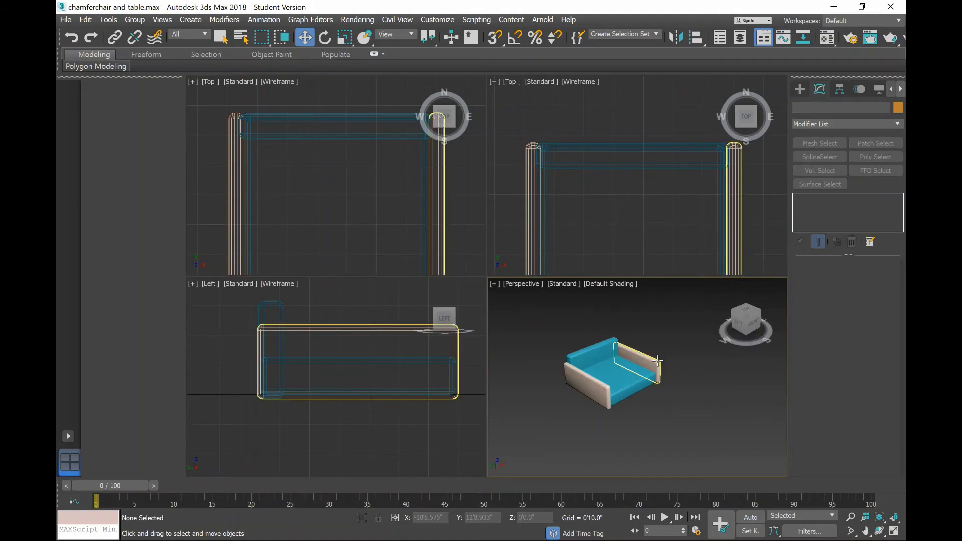
scroll(651, 364, "up", 4)
scroll(646, 366, "down", 2)
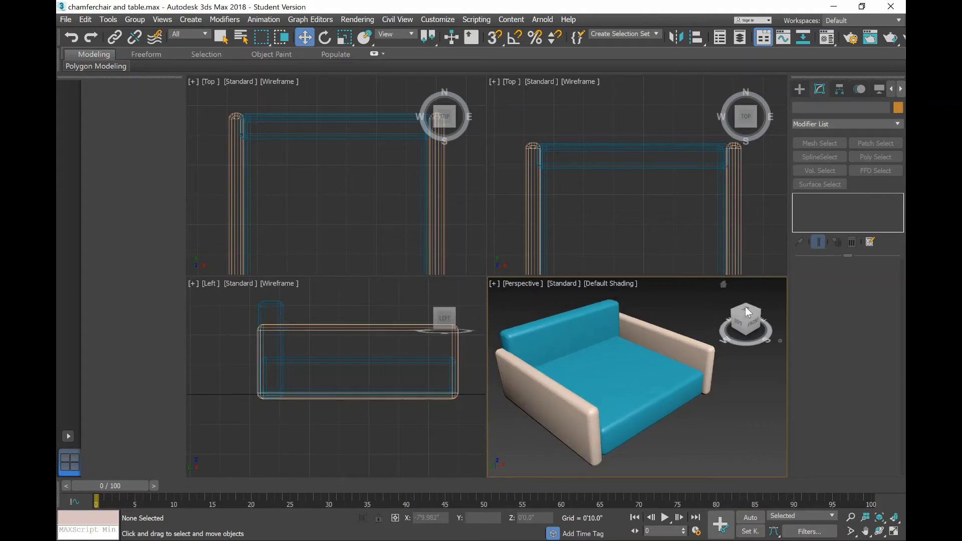
left_click(601, 316)
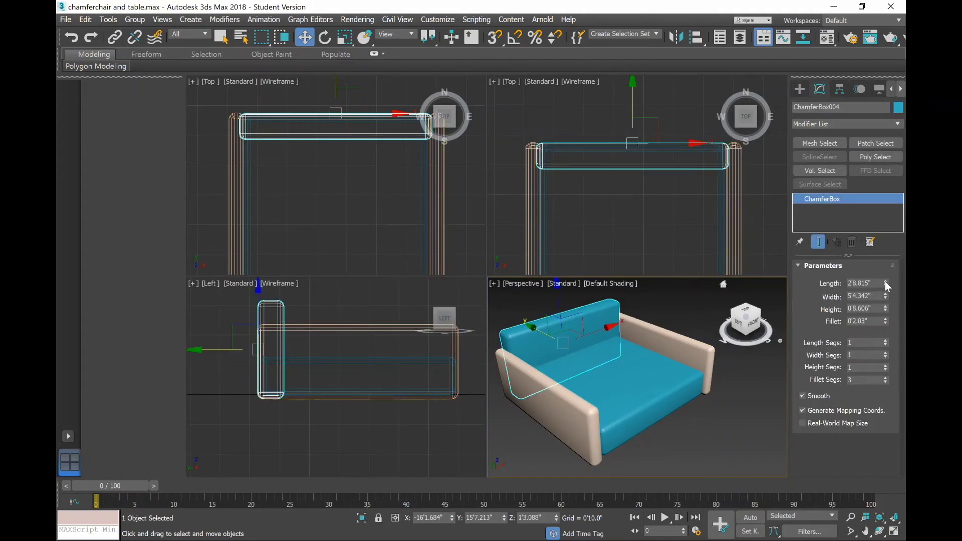
left_click_drag(885, 281, 879, 282)
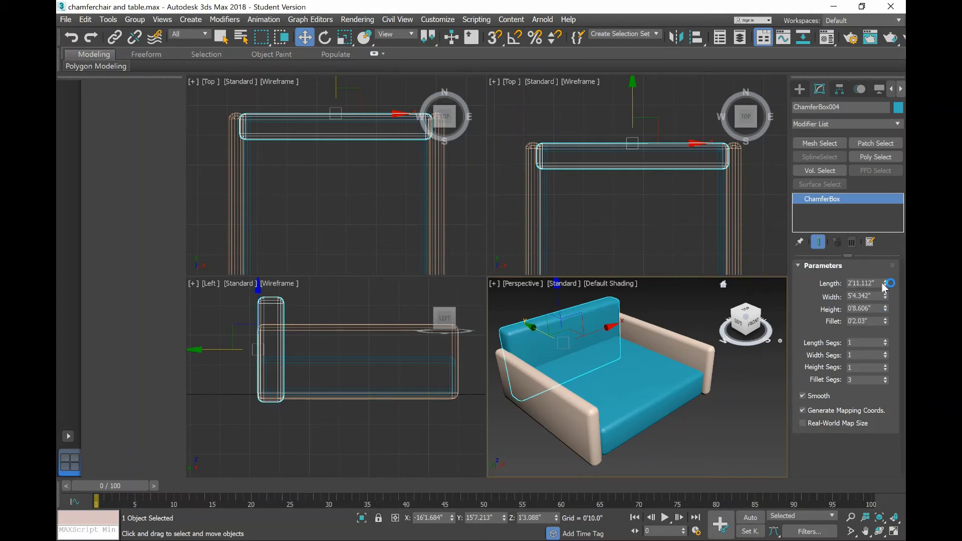
left_click_drag(885, 283, 885, 271)
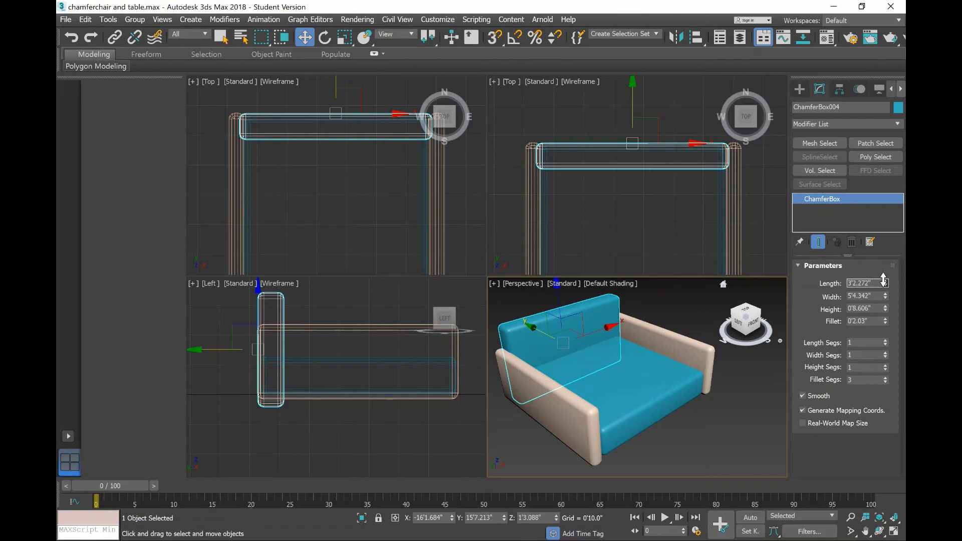
left_click(274, 299)
left_click_drag(260, 295, 259, 283)
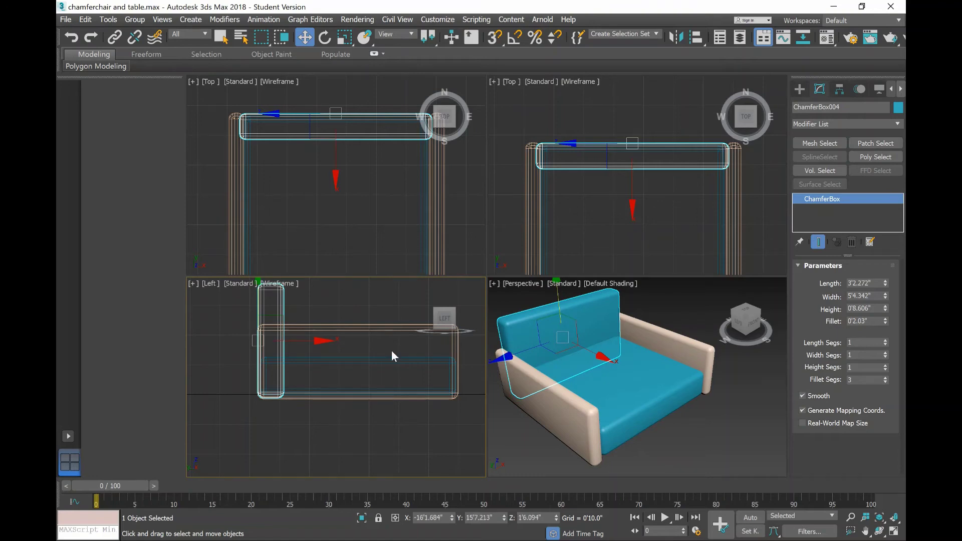
scroll(702, 345, "down", 3)
left_click(748, 330)
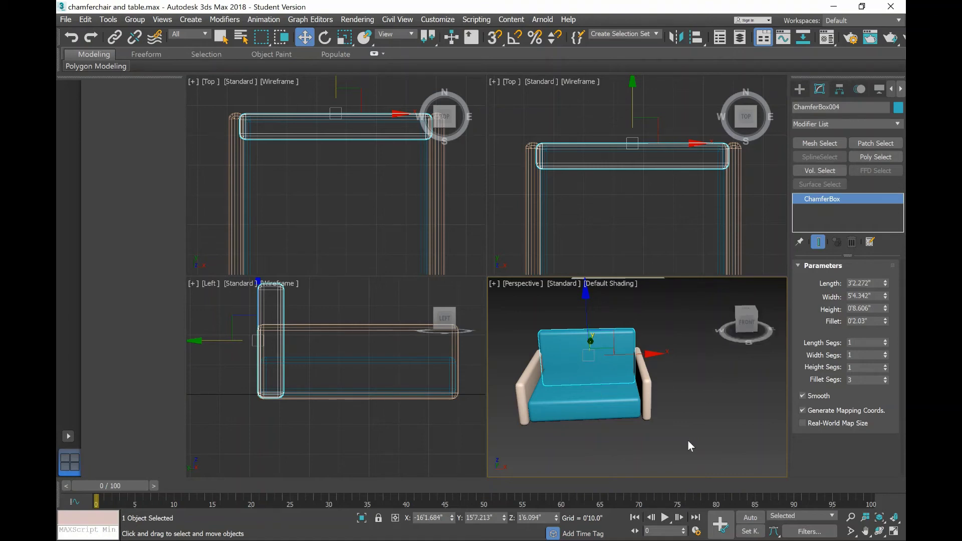
scroll(667, 371, "down", 3)
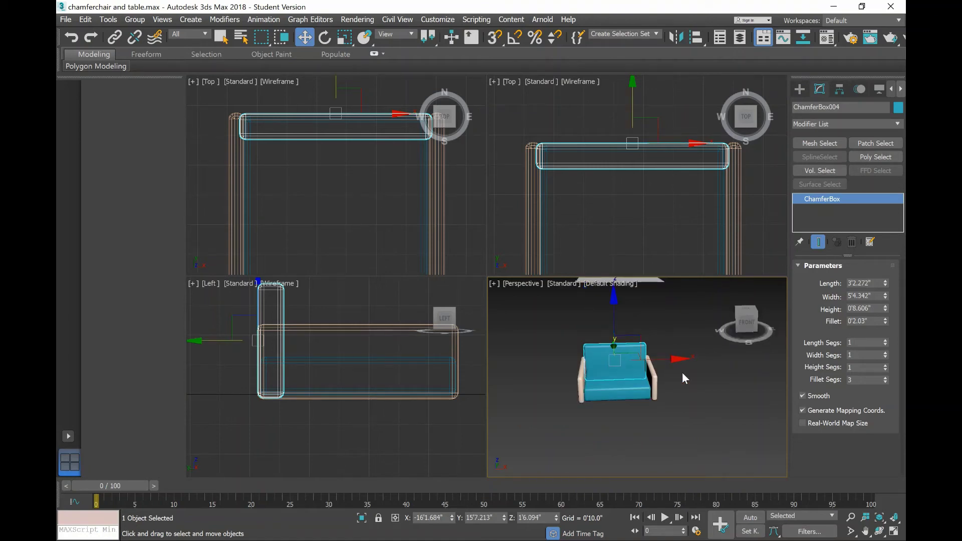
left_click(611, 350)
left_click(575, 378)
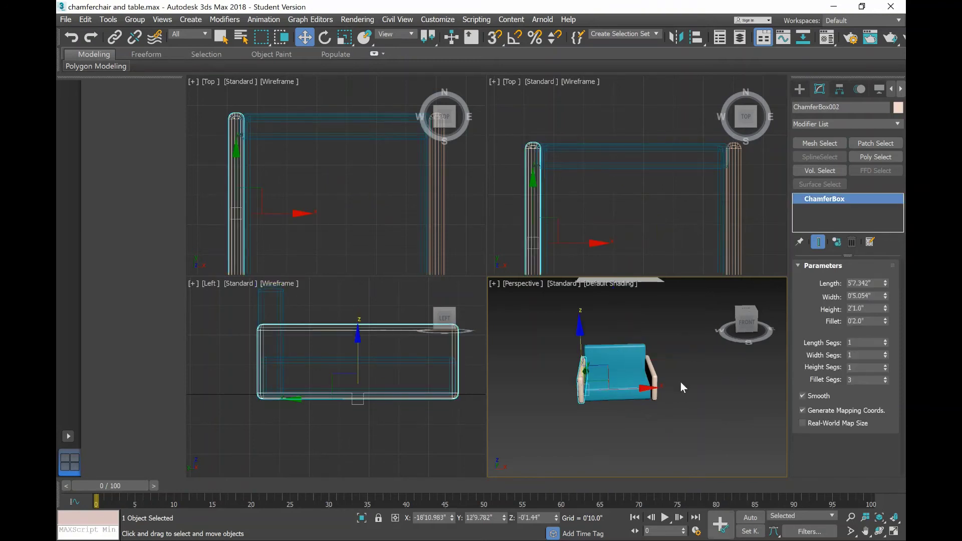
left_click(658, 377)
left_click(652, 378)
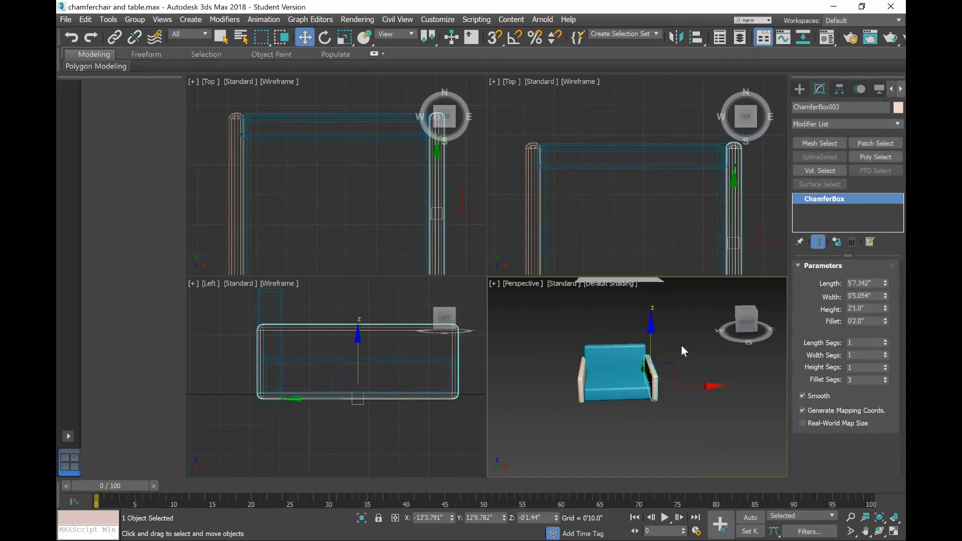
left_click(617, 381)
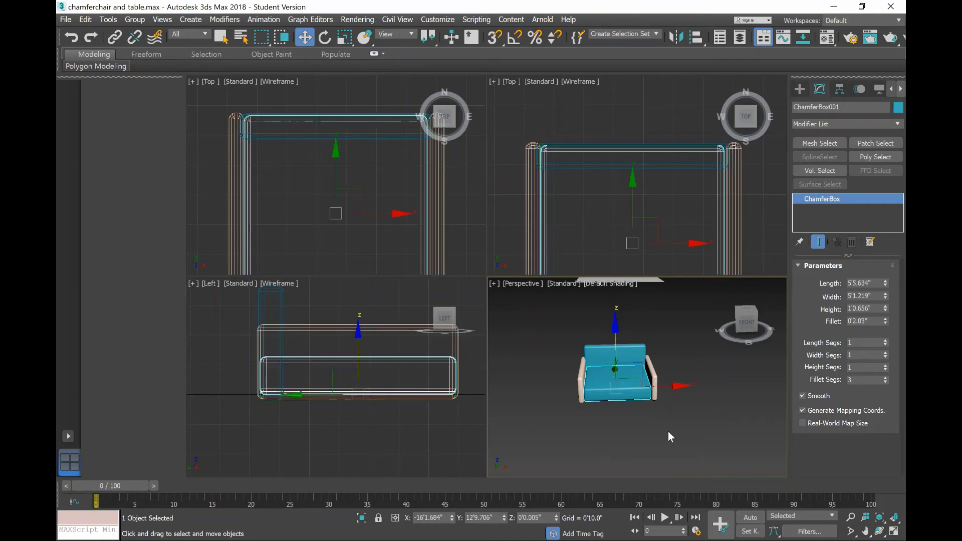
left_click(669, 431)
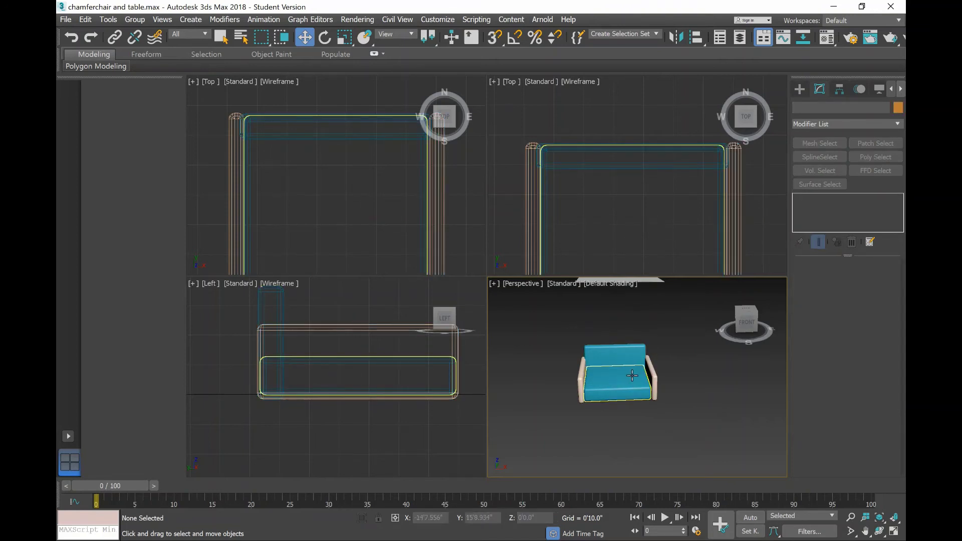
key("alt")
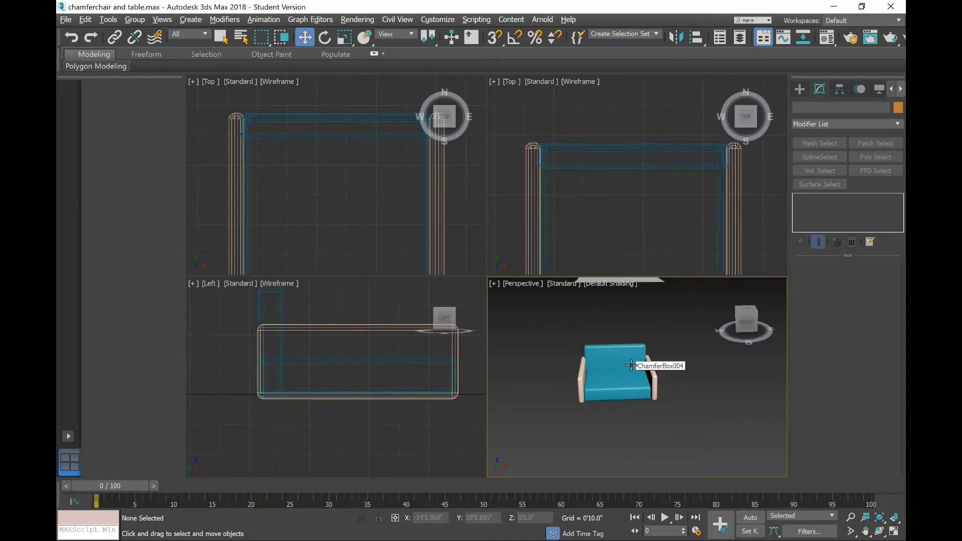
key("alt+w")
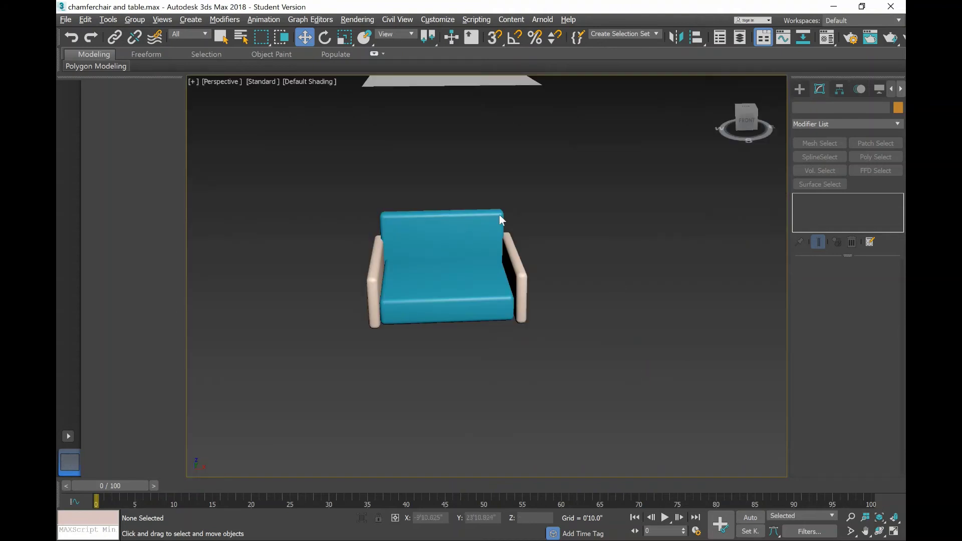
Group the four selected chair pieces under the name 'sofa'.
left_click_drag(573, 340, 600, 374)
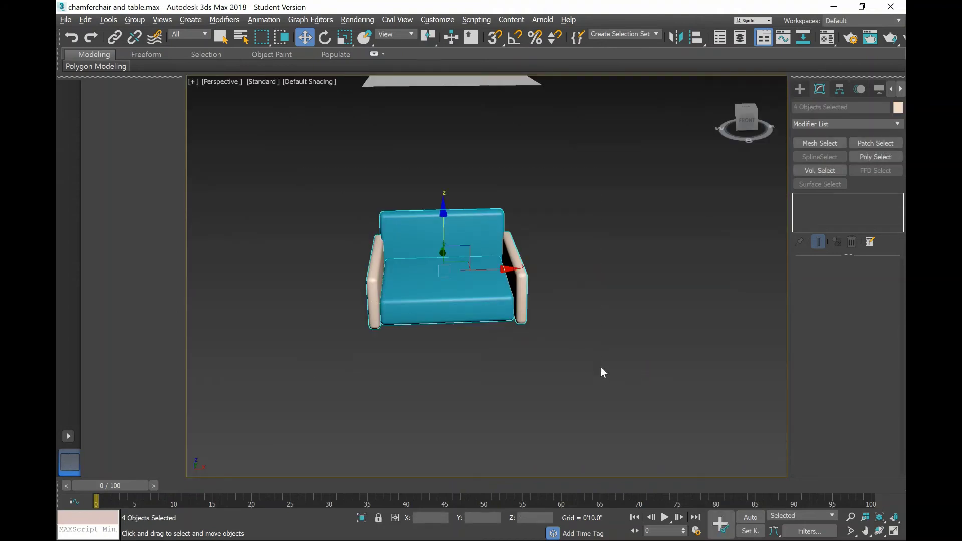
left_click(131, 21)
left_click(144, 40)
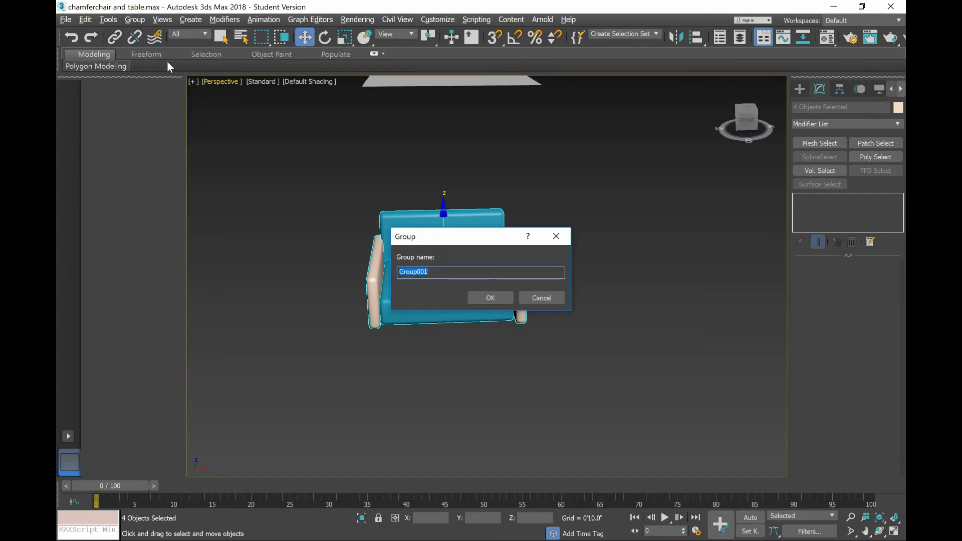
type("s")
type("ofa")
left_click(491, 298)
Shift the sofa group slightly to the right along X.
left_click(588, 311)
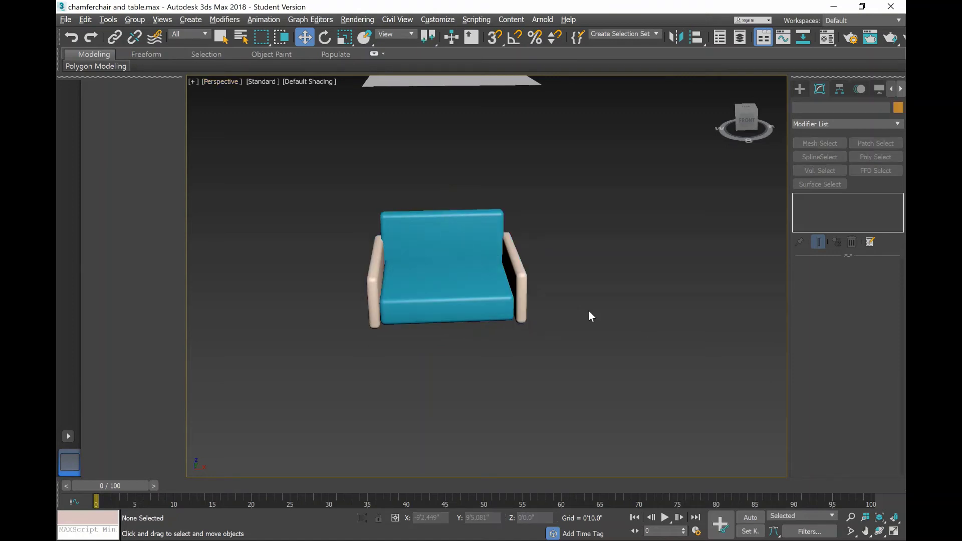
left_click(428, 242)
mouse_move(527, 269)
left_mouse_down()
mouse_move(647, 252)
mouse_move(522, 271)
left_mouse_up()
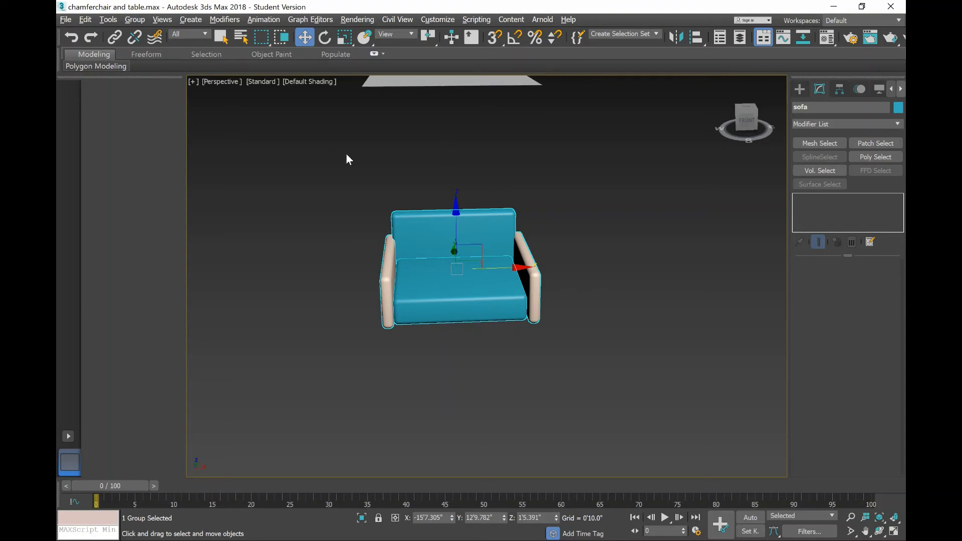
left_click(137, 19)
left_click(152, 53)
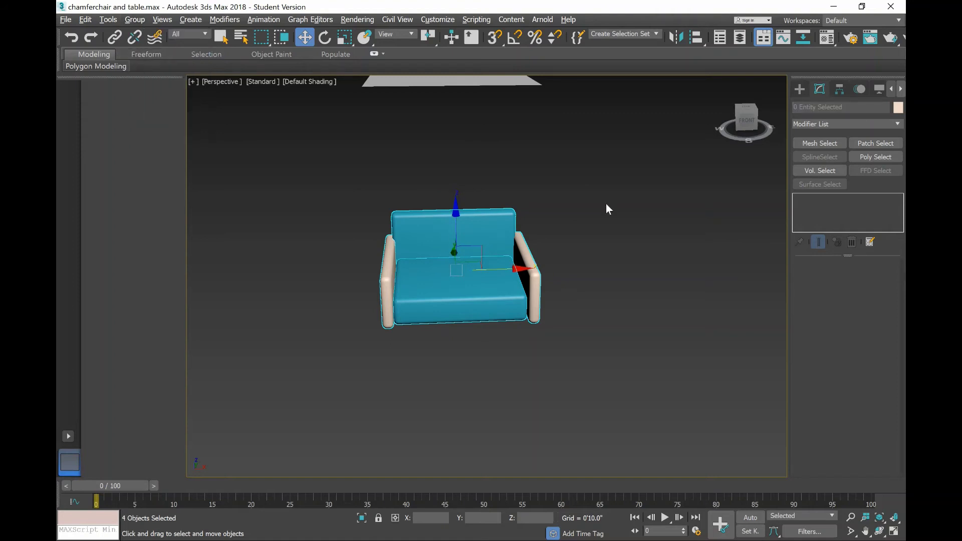
left_click(593, 215)
left_click(526, 271)
left_click(459, 213)
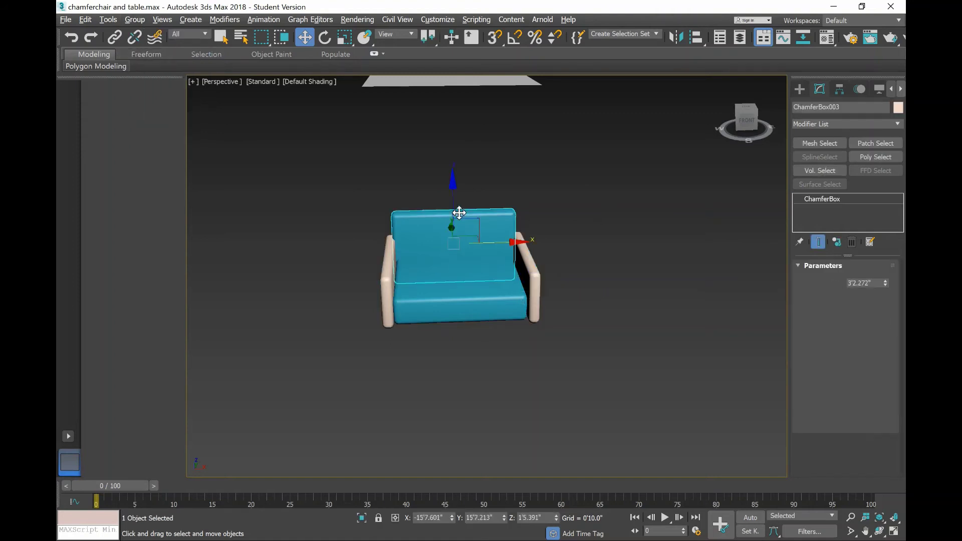
left_click(454, 296)
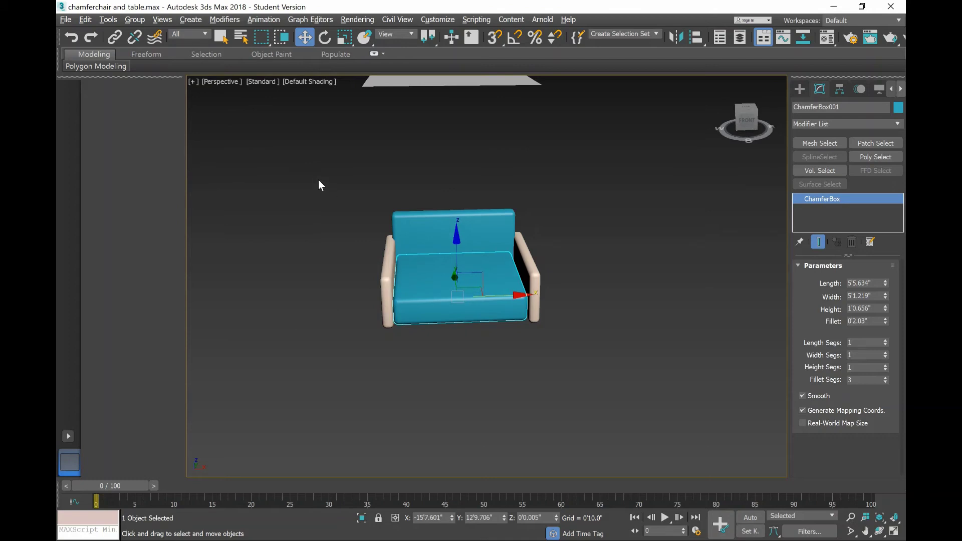
left_click_drag(321, 159, 578, 364)
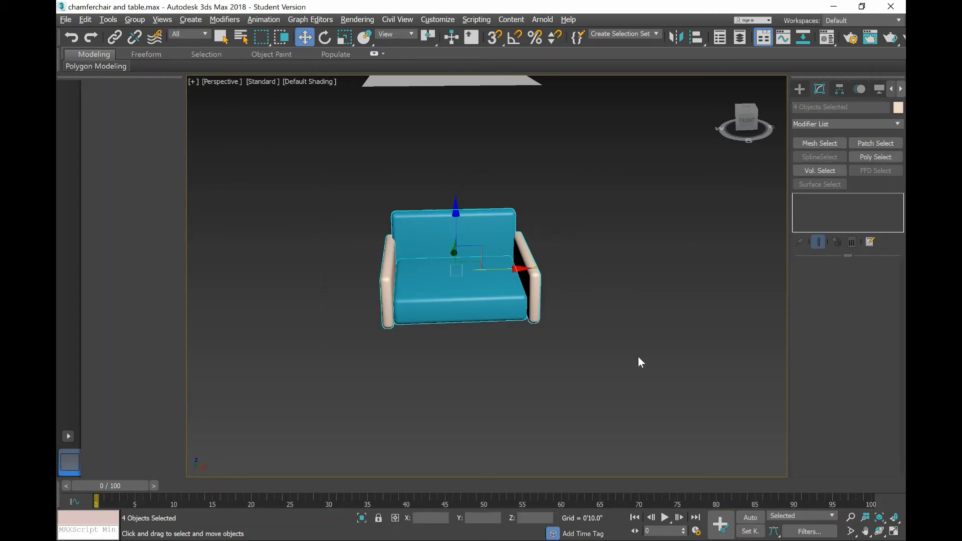
left_click(139, 21)
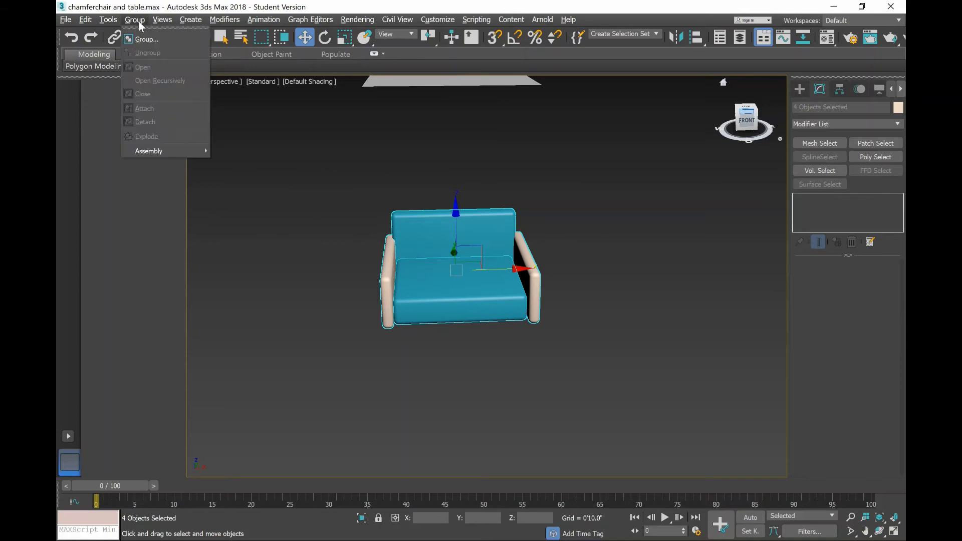
left_click(147, 40)
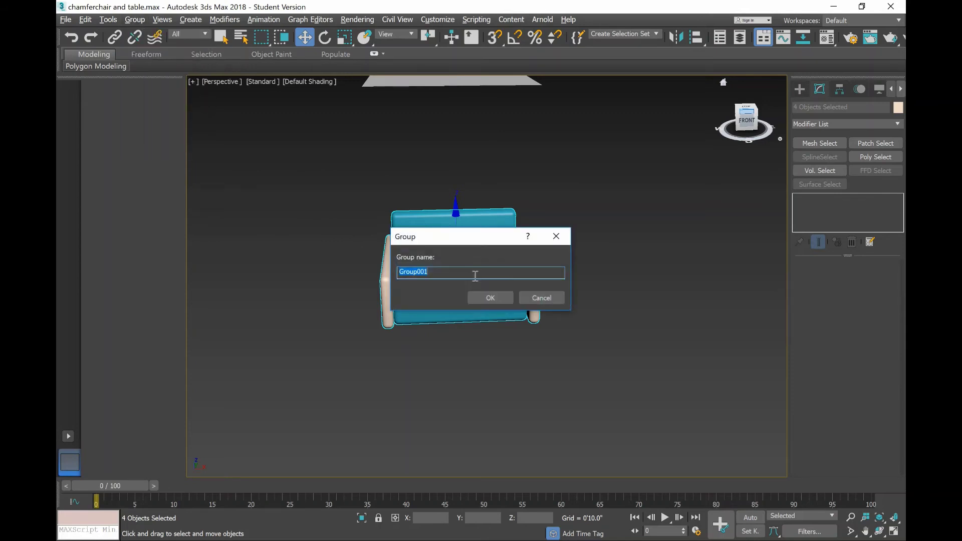
type("sofa")
left_click(506, 297)
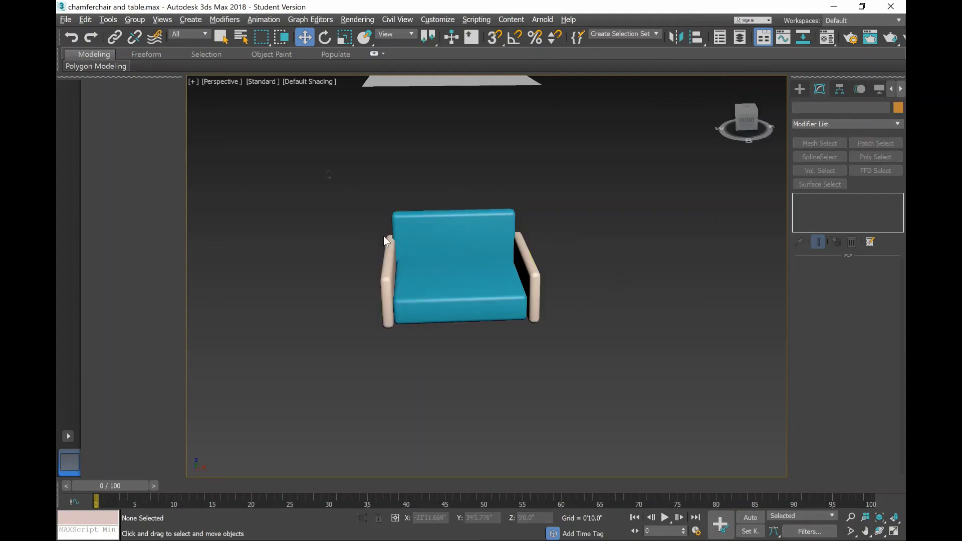
left_click_drag(328, 172, 586, 353)
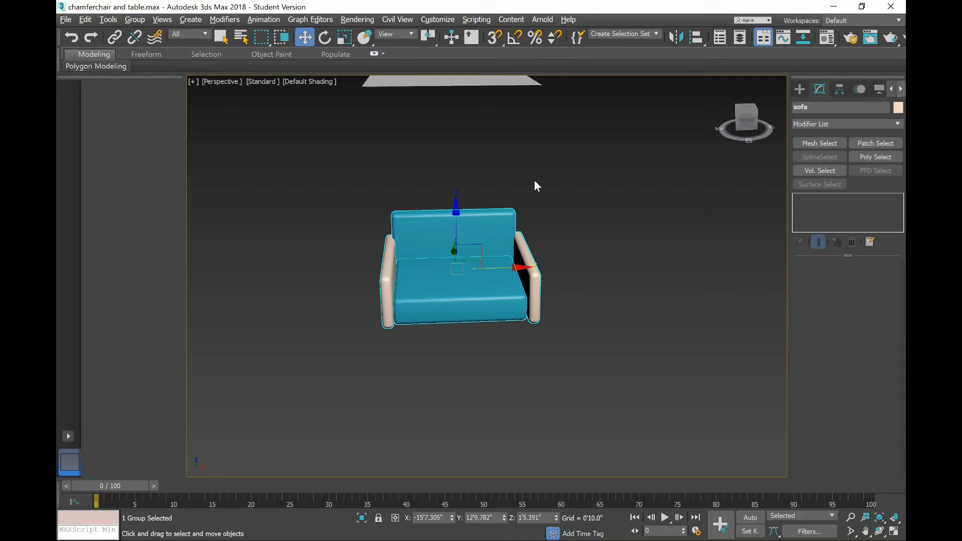
Open the sofa group for editing and select its pieces, ending on the right arm.
left_click(133, 20)
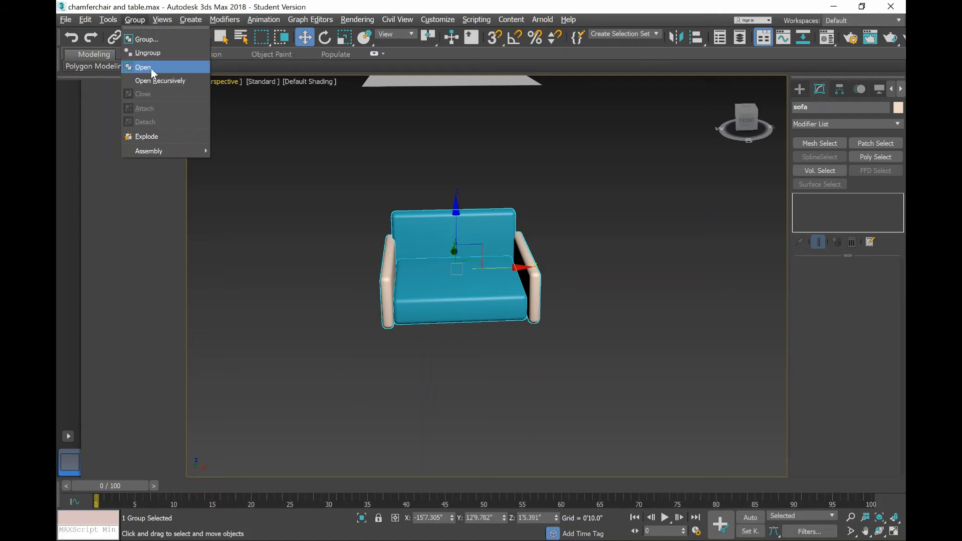
left_click(152, 68)
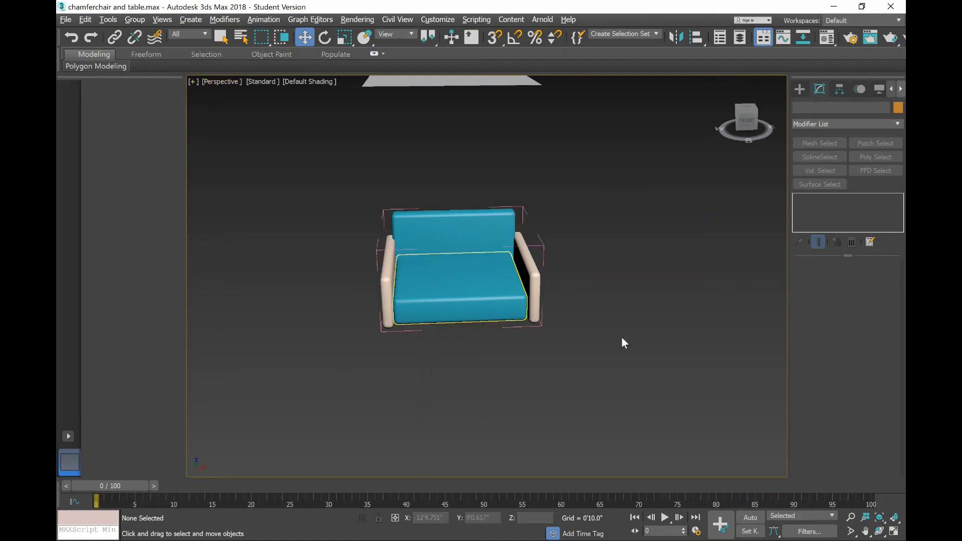
left_click(536, 291)
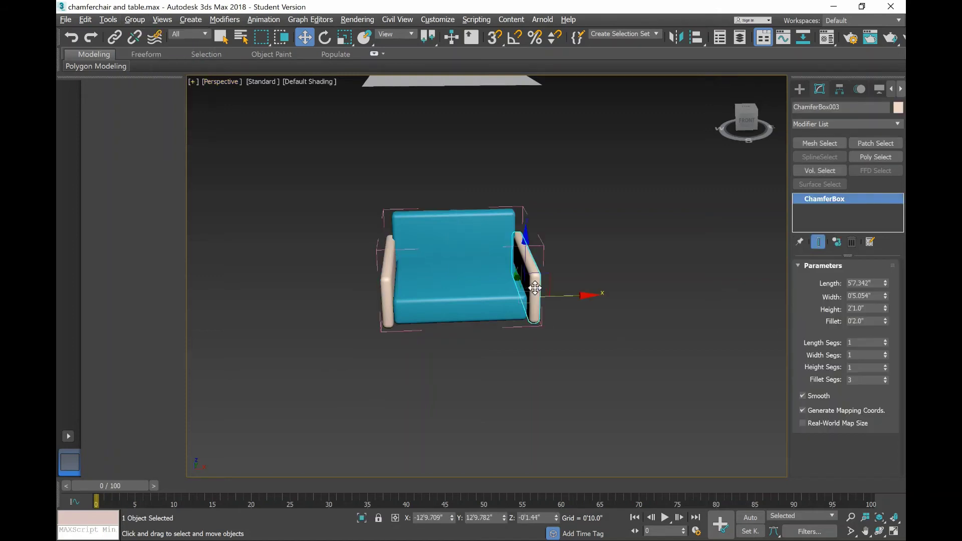
left_click(465, 302)
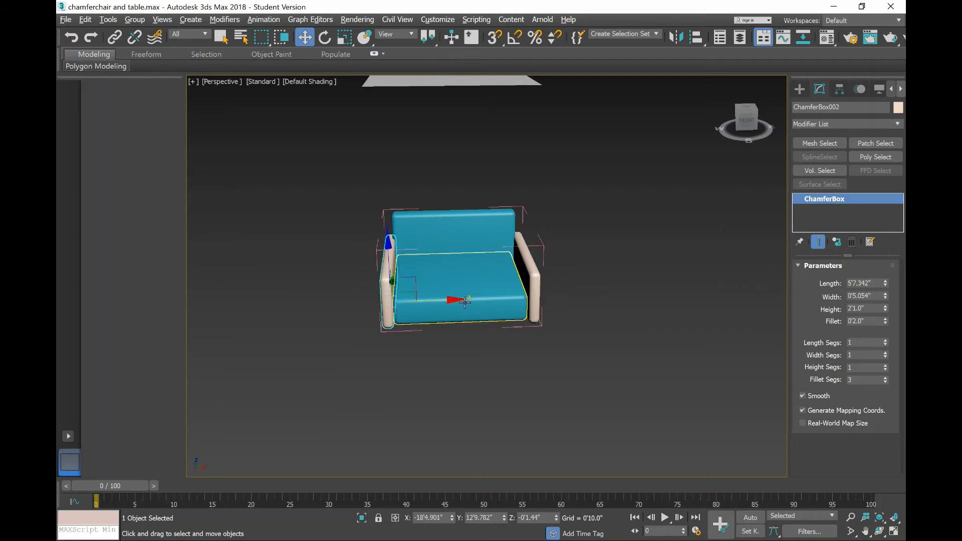
left_click(475, 256)
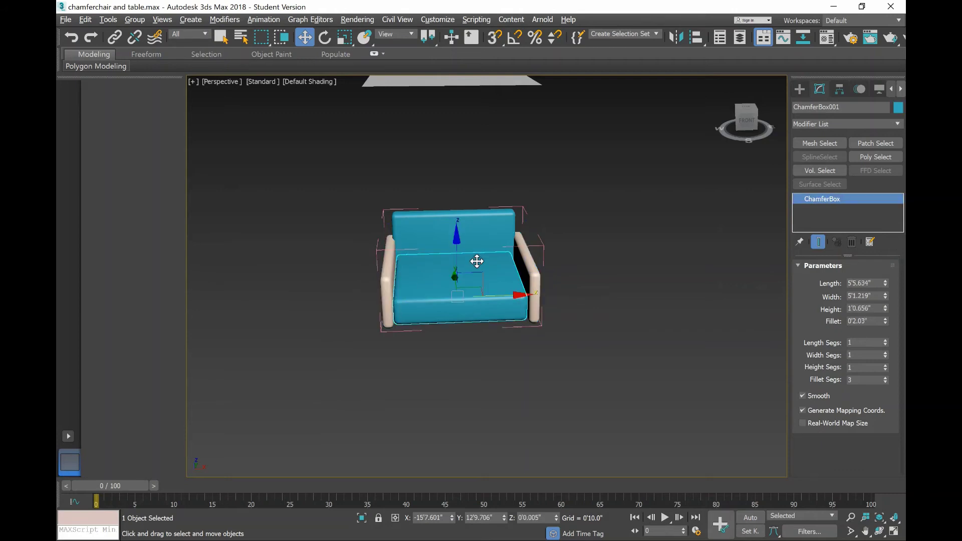
left_click(530, 286)
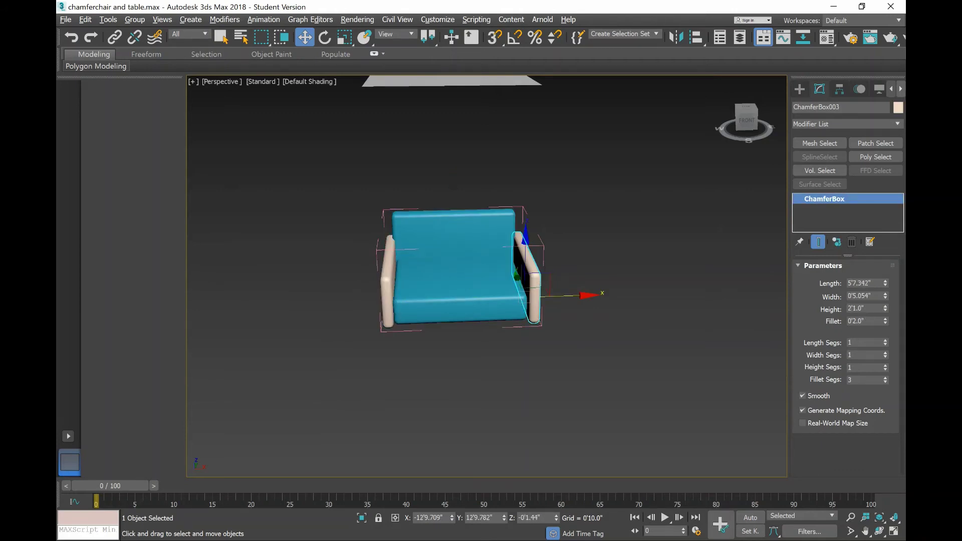
Colour the right and left arms purple.
left_click(898, 108)
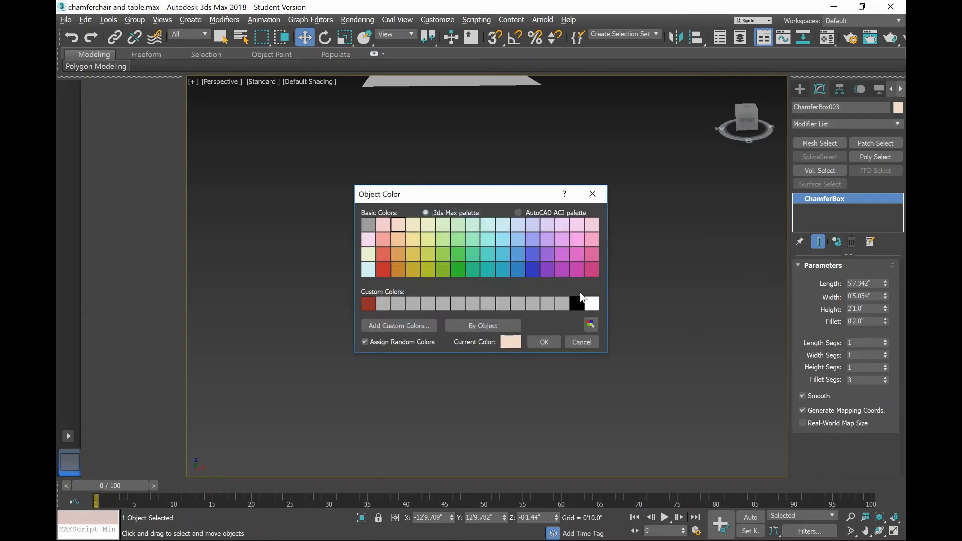
left_click(533, 239)
left_click(541, 342)
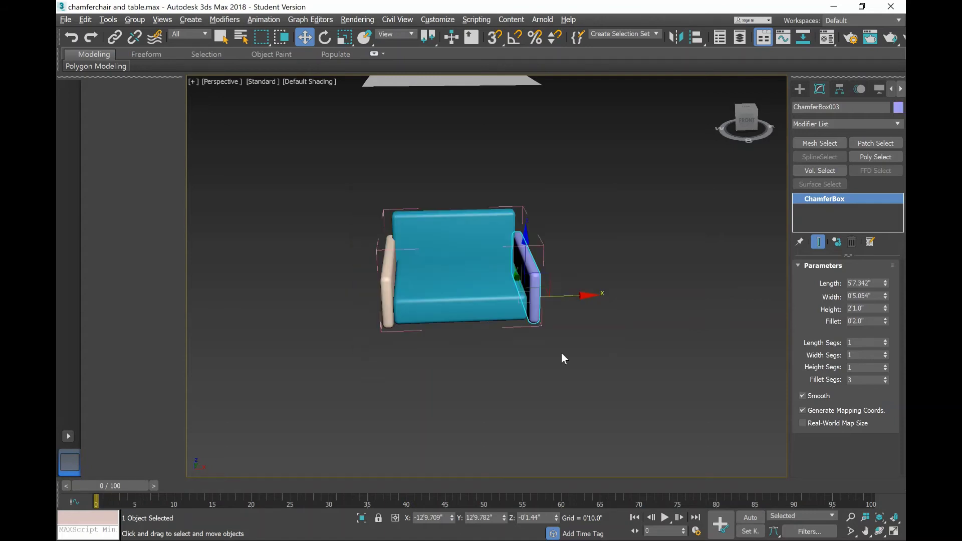
left_click(390, 301)
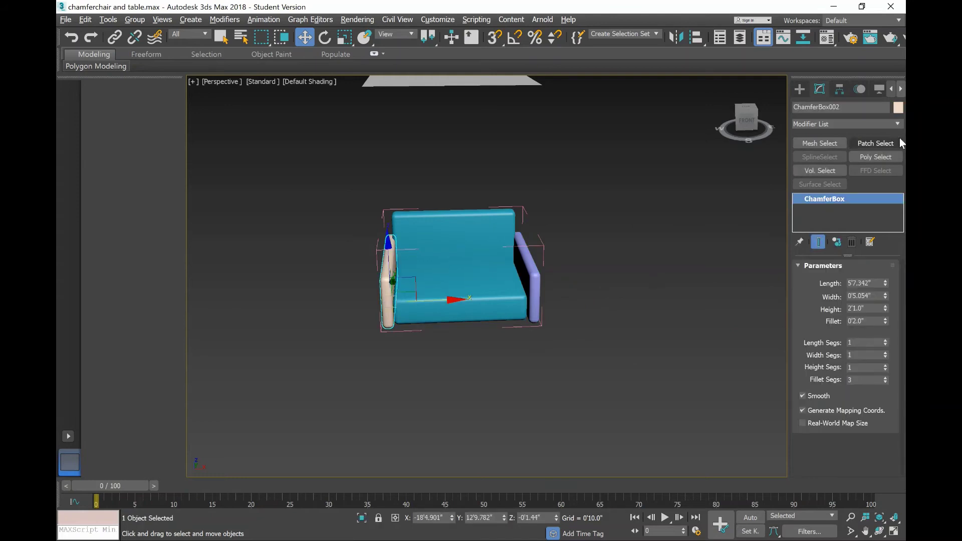
left_click(897, 107)
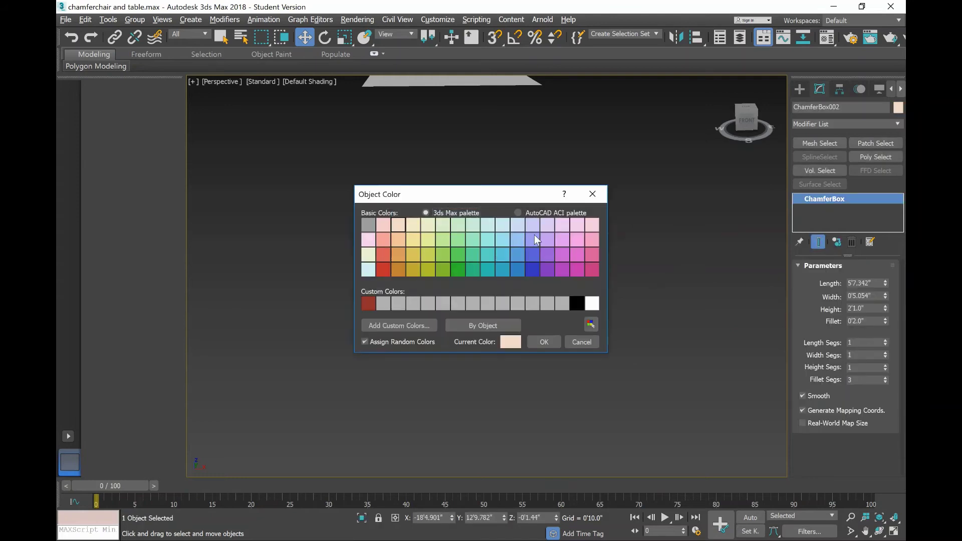
left_click(544, 239)
left_click(545, 342)
left_click(478, 379)
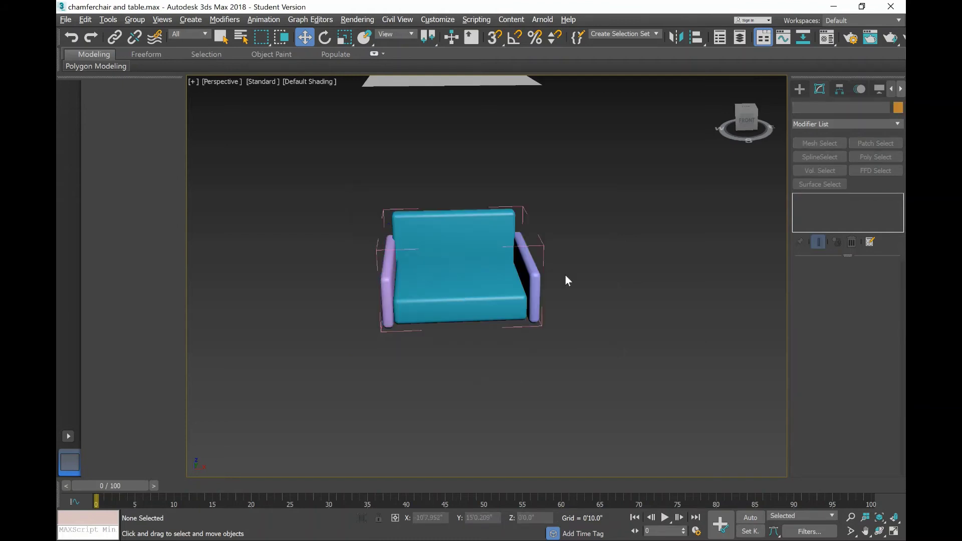
Recolour the right arm lavender.
left_click(537, 270)
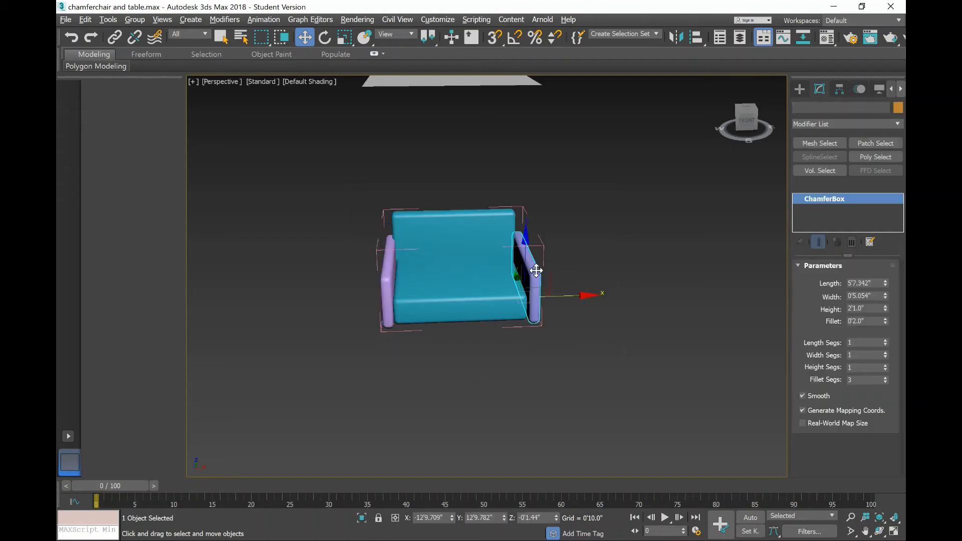
left_click(898, 107)
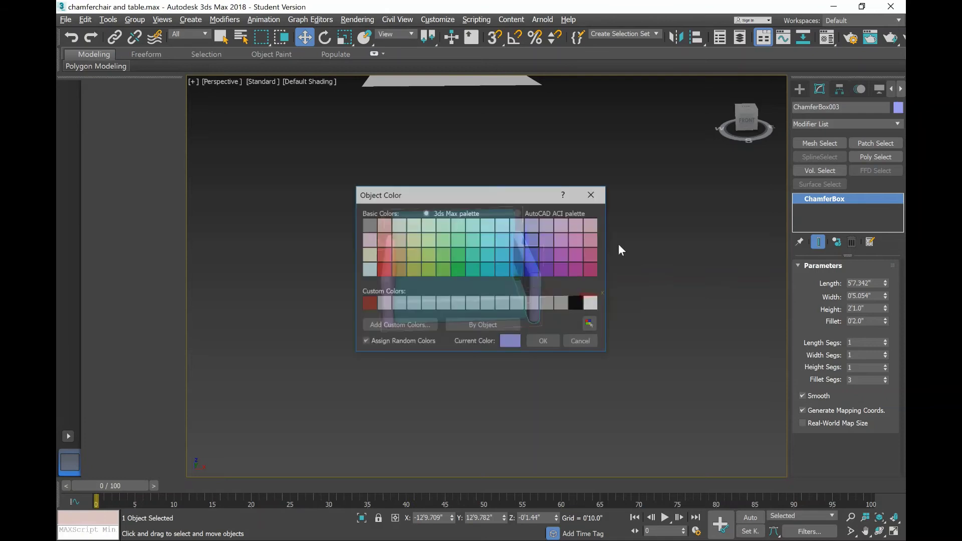
left_click(549, 239)
left_click(548, 343)
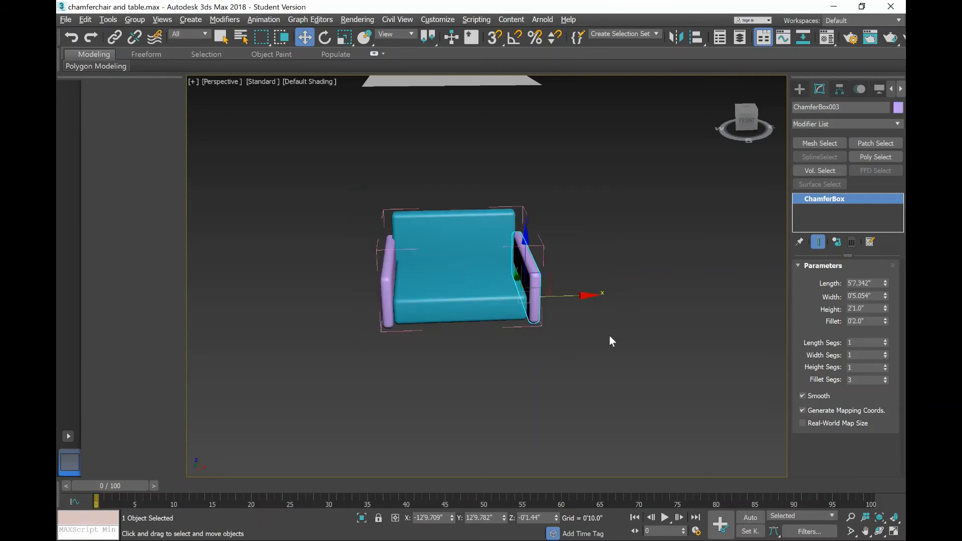
left_click(647, 288)
Colour the seat and backrest purple.
left_click(461, 295)
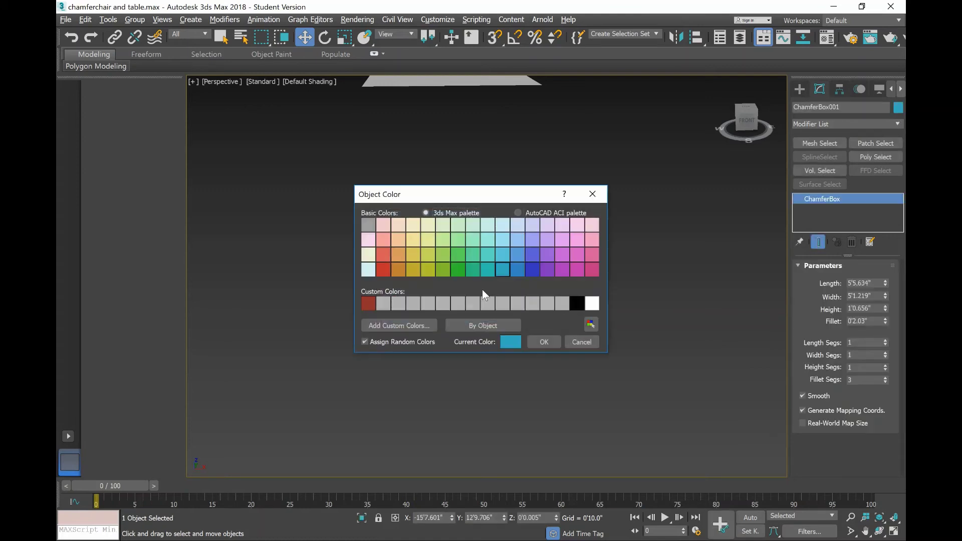
left_click(547, 239)
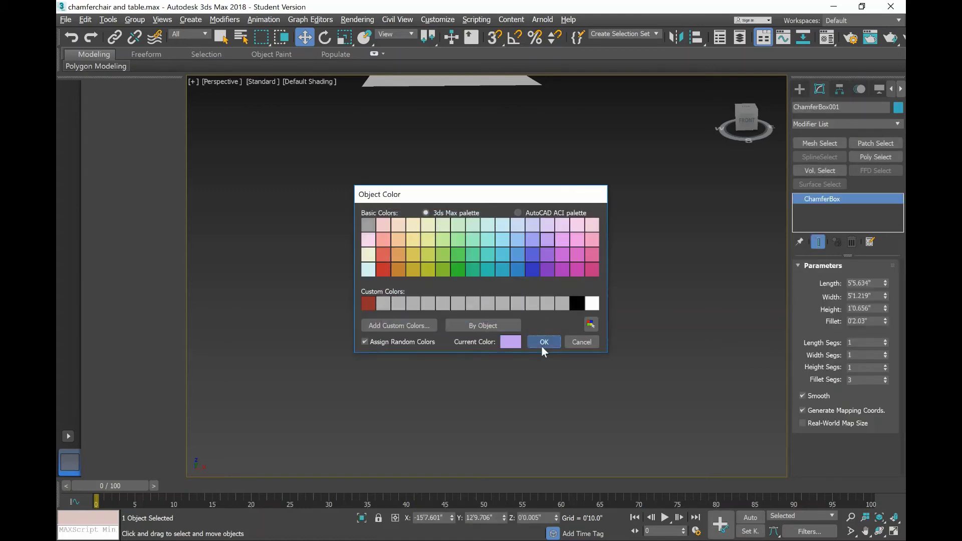
left_click(542, 344)
left_click(478, 226)
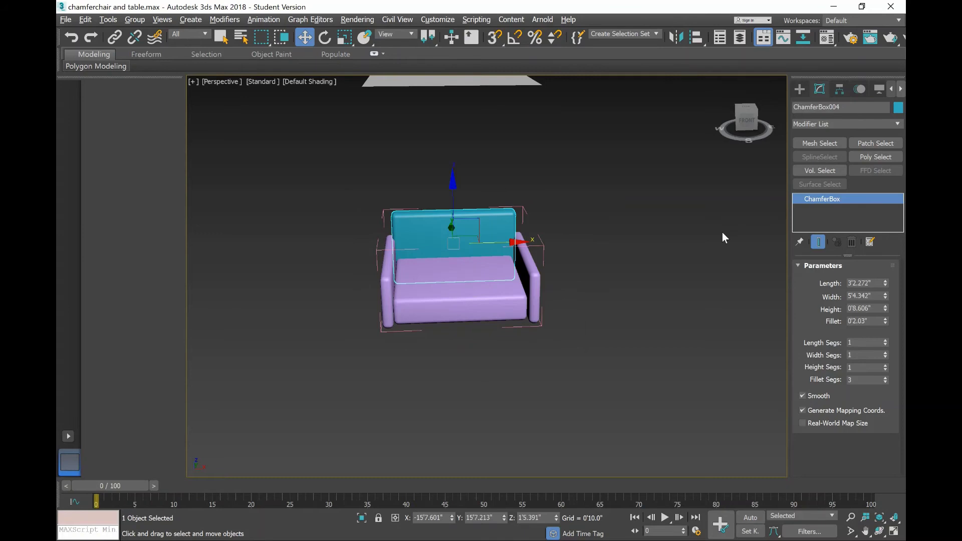
left_click(897, 109)
left_click(548, 238)
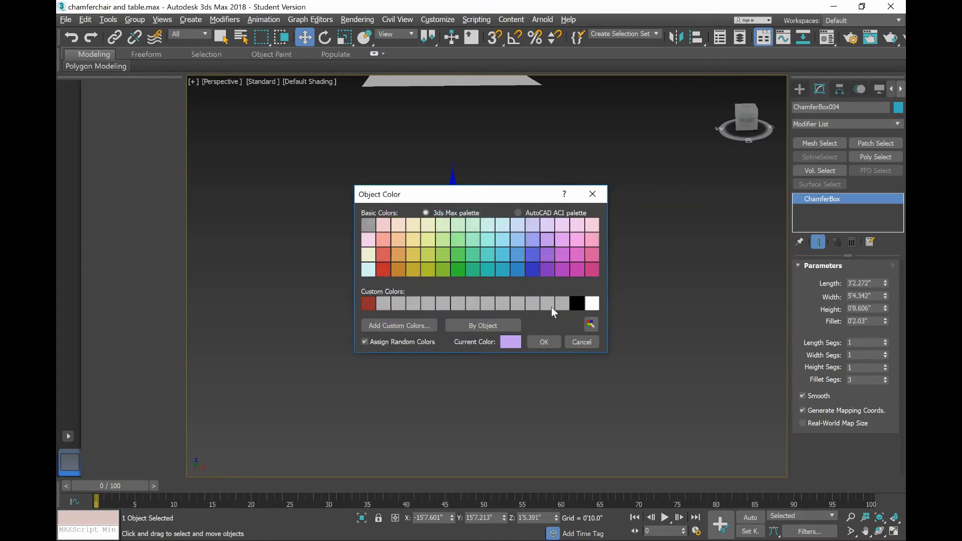
left_click(545, 343)
left_click(675, 270)
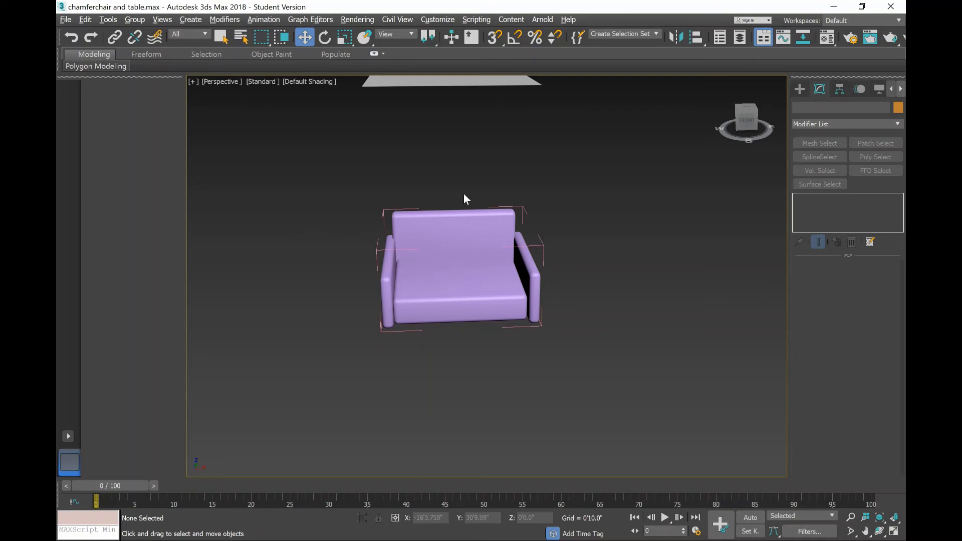
Select all chair parts, close the sofa group, and deselect it.
left_click(134, 20)
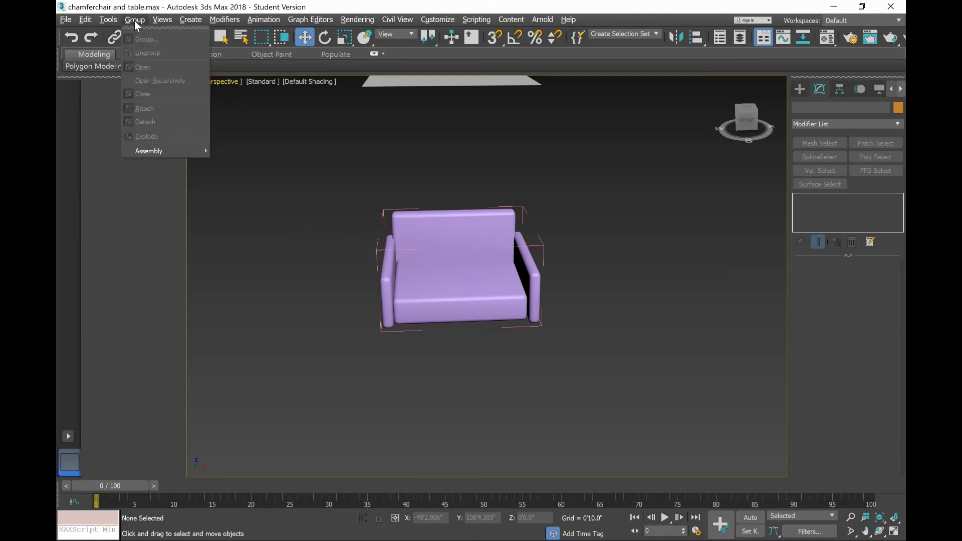
left_click(338, 176)
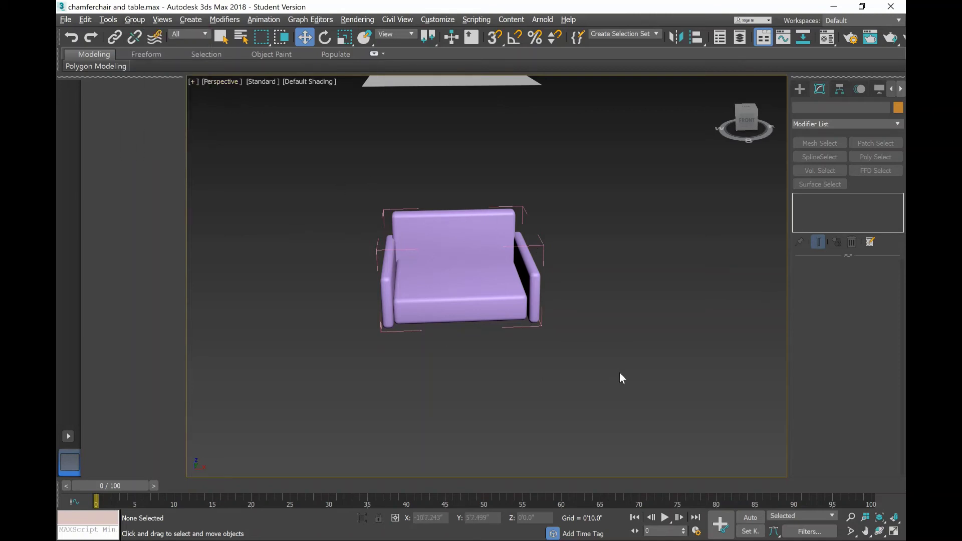
left_click_drag(317, 175, 585, 342)
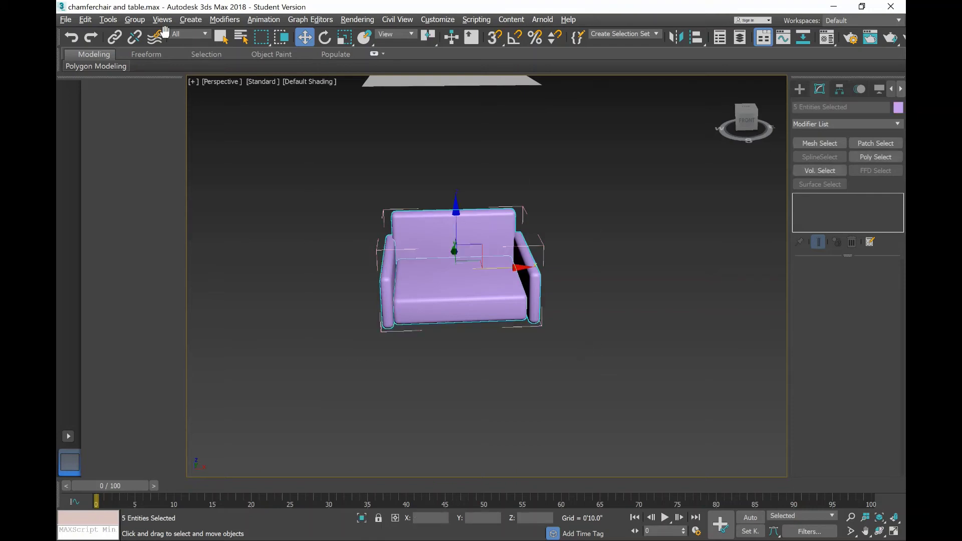
left_click(136, 20)
left_click(157, 92)
type("sofa")
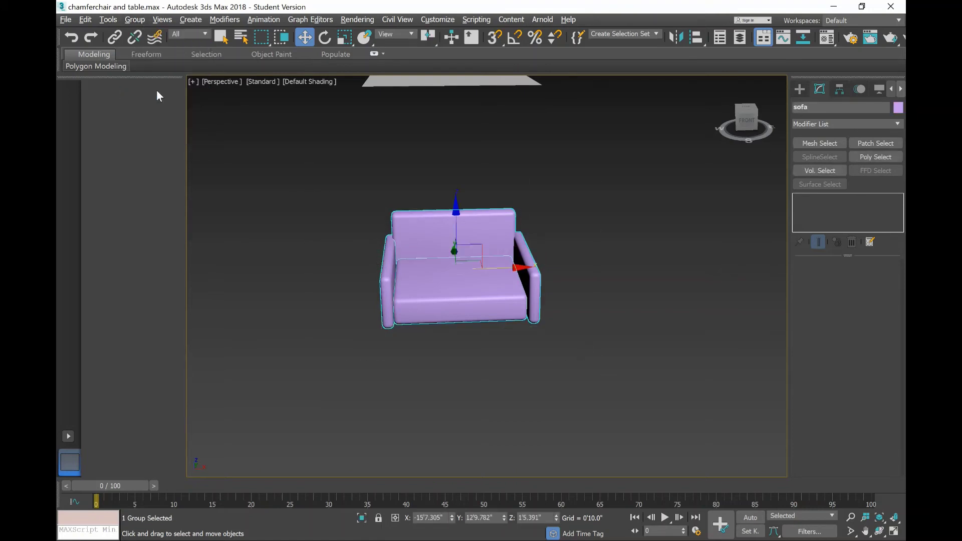
left_click(594, 244)
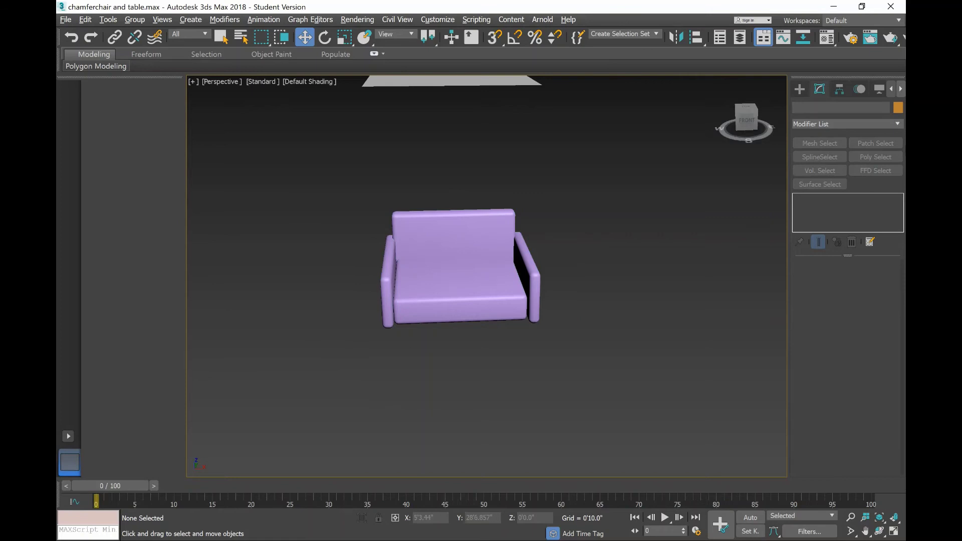
Create Teapot001 from Standard Primitives right of the chair, undoing an accidental second teapot.
left_click(801, 90)
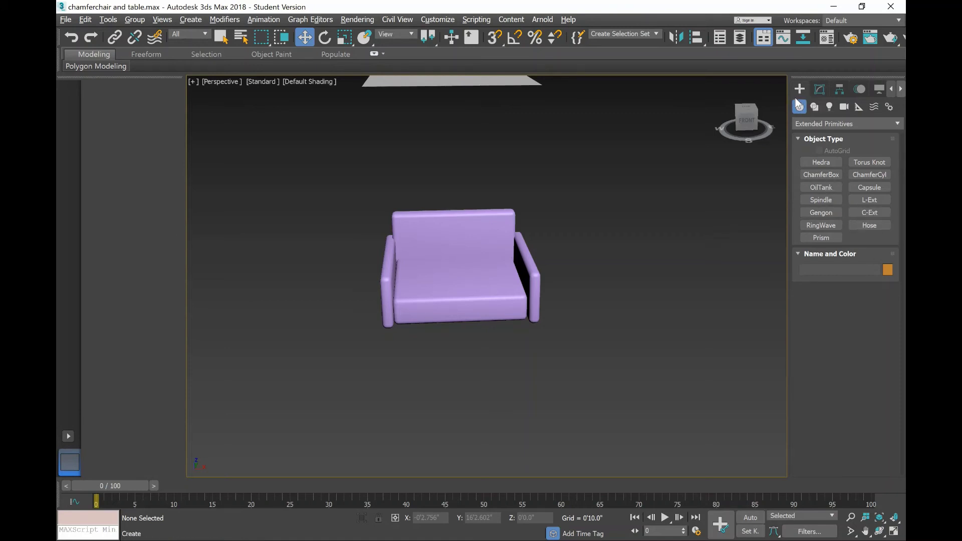
left_click(807, 128)
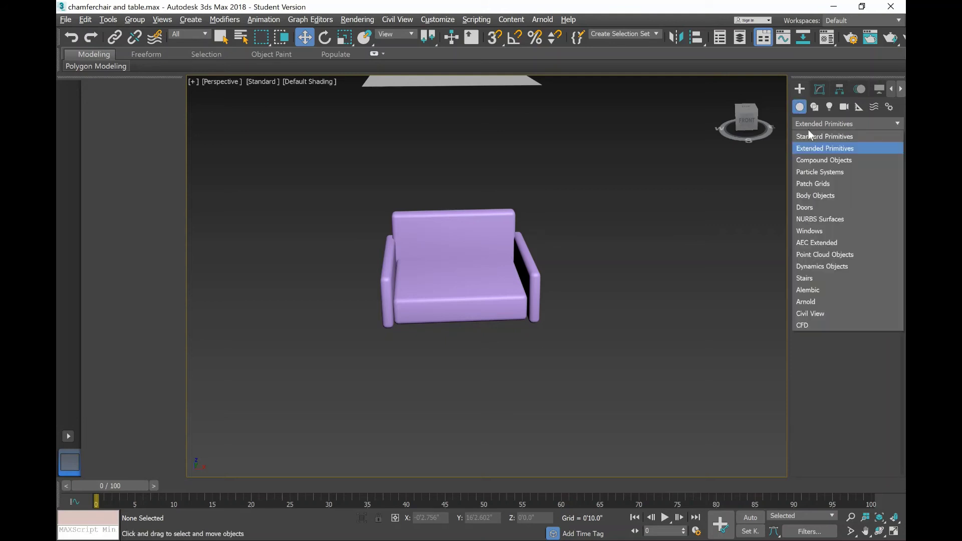
left_click(822, 137)
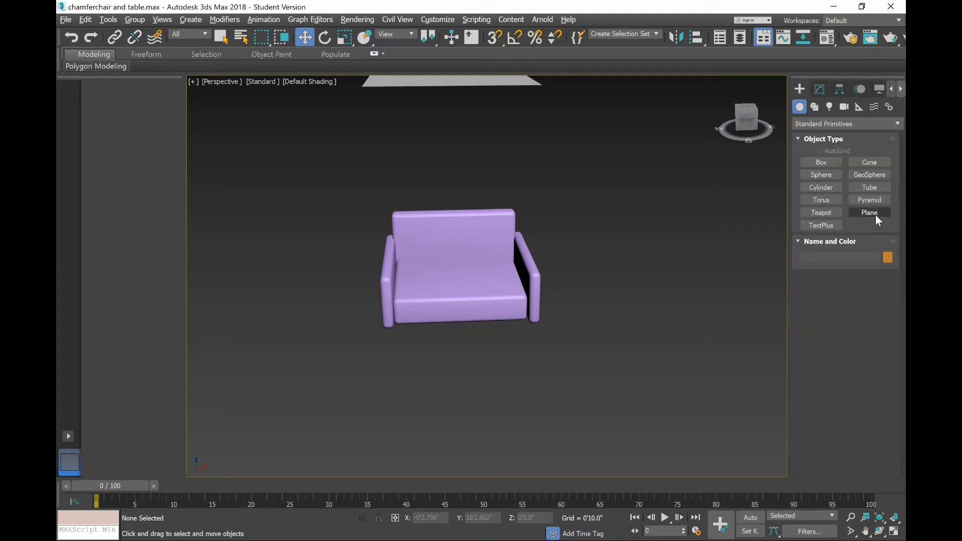
left_click(831, 213)
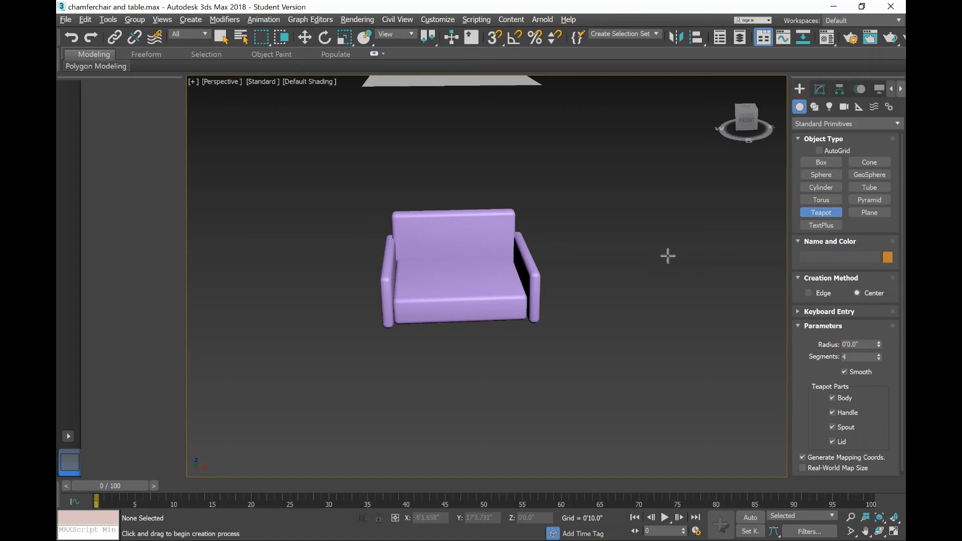
left_click_drag(667, 256, 681, 263)
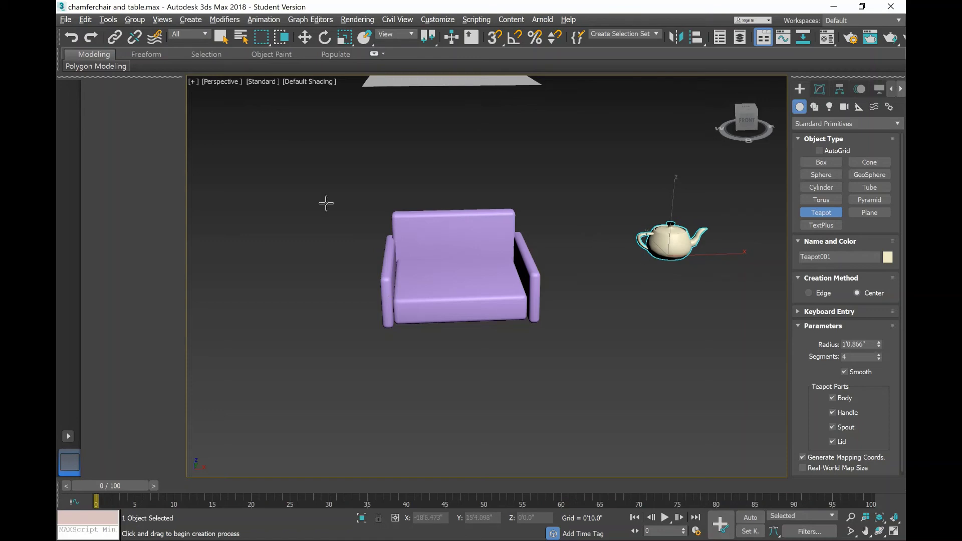
left_click_drag(300, 176, 349, 201)
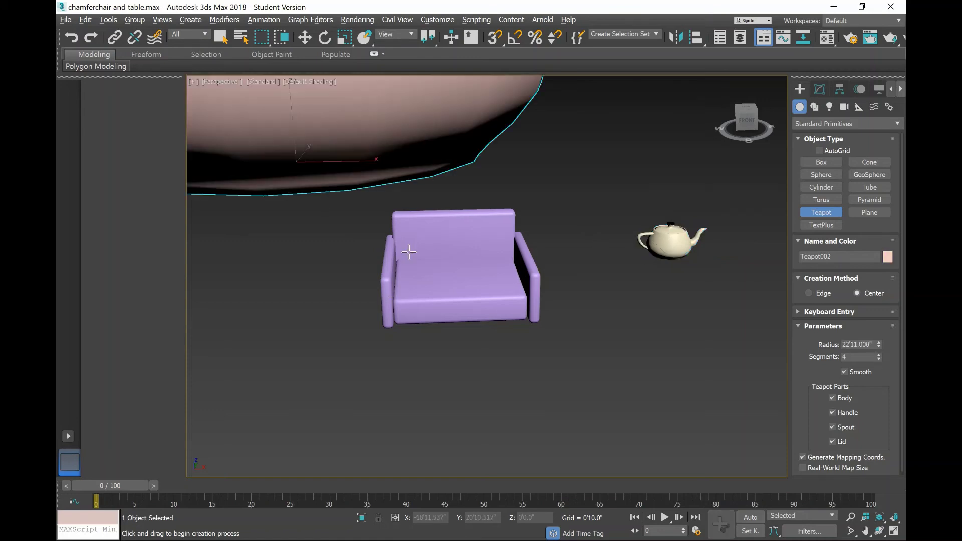
key("w")
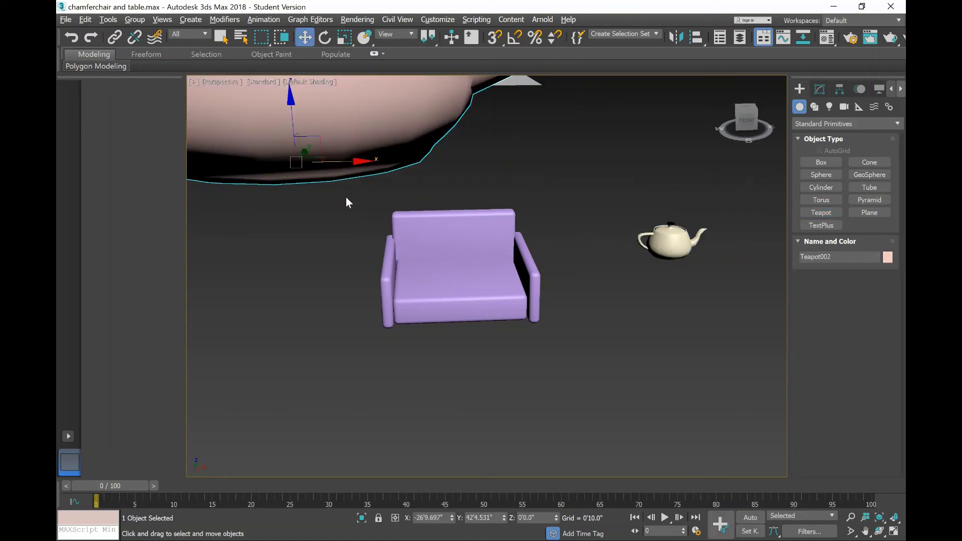
key("ctrl+z")
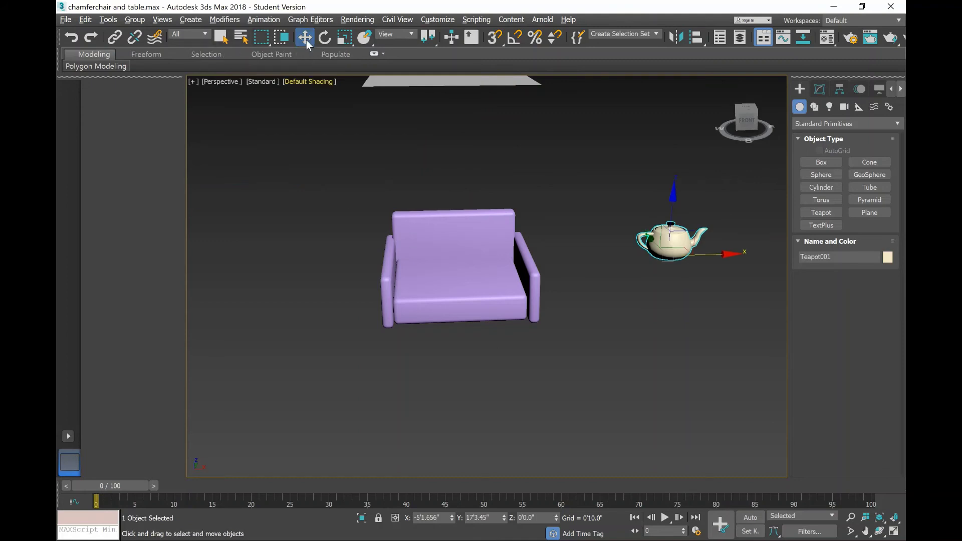
Attach Teapot001 to the sofa group with Group > Attach.
left_click_drag(332, 175, 575, 362)
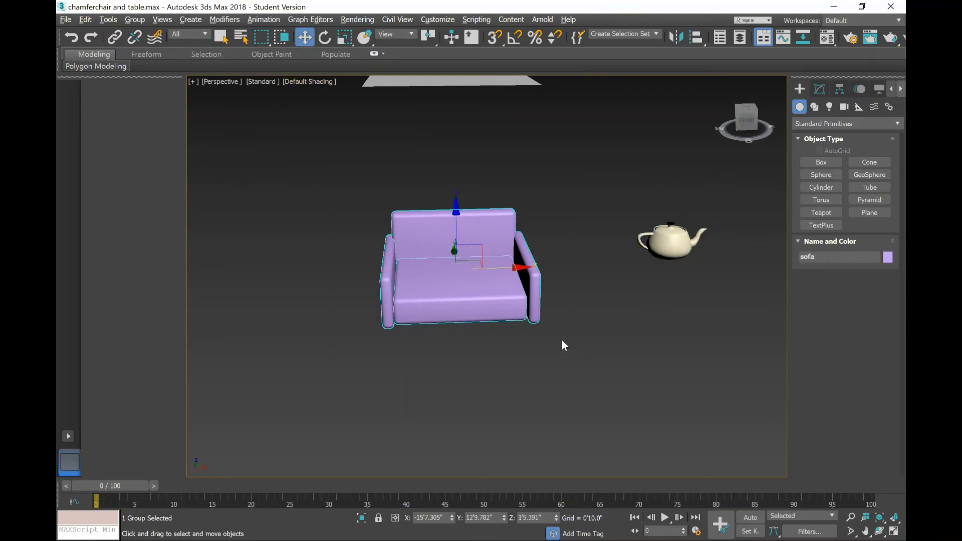
left_click(135, 19)
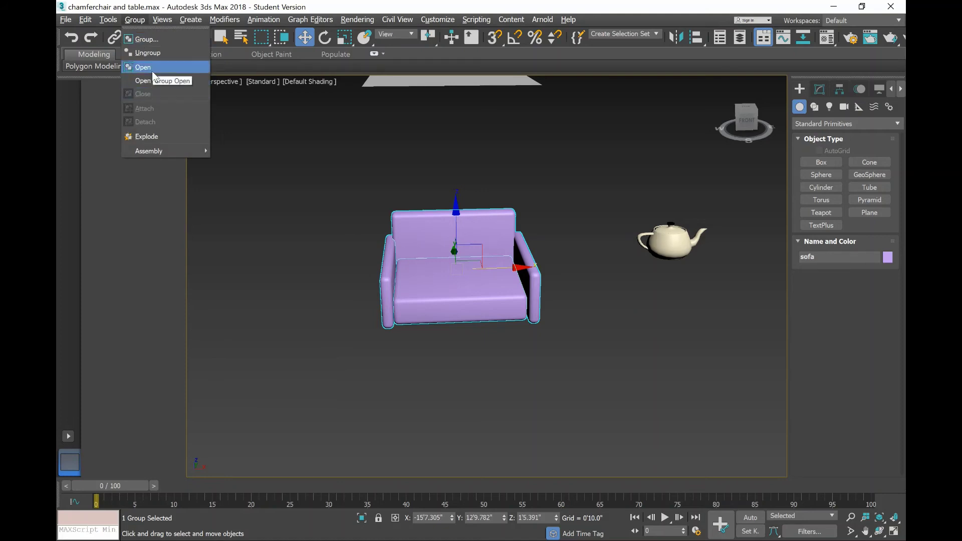
left_click(522, 165)
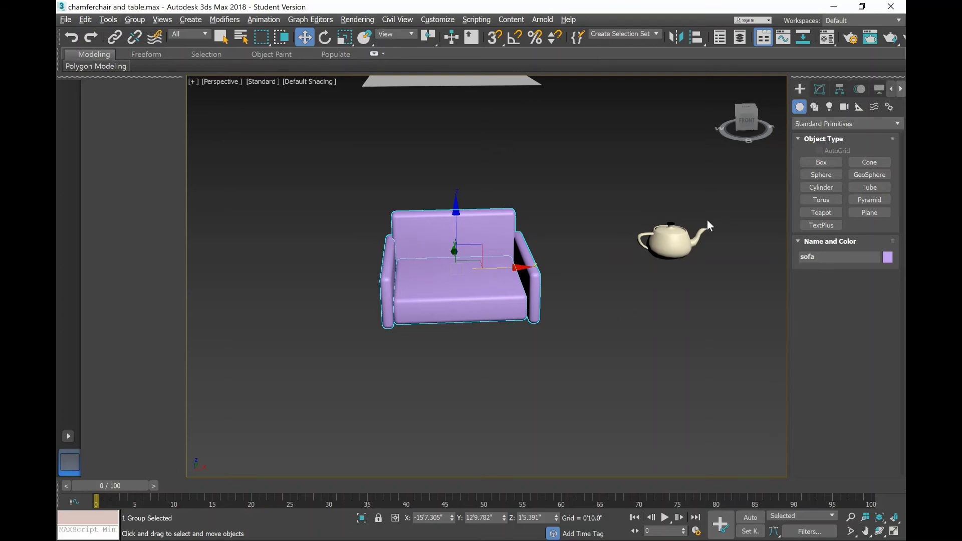
left_click(670, 240)
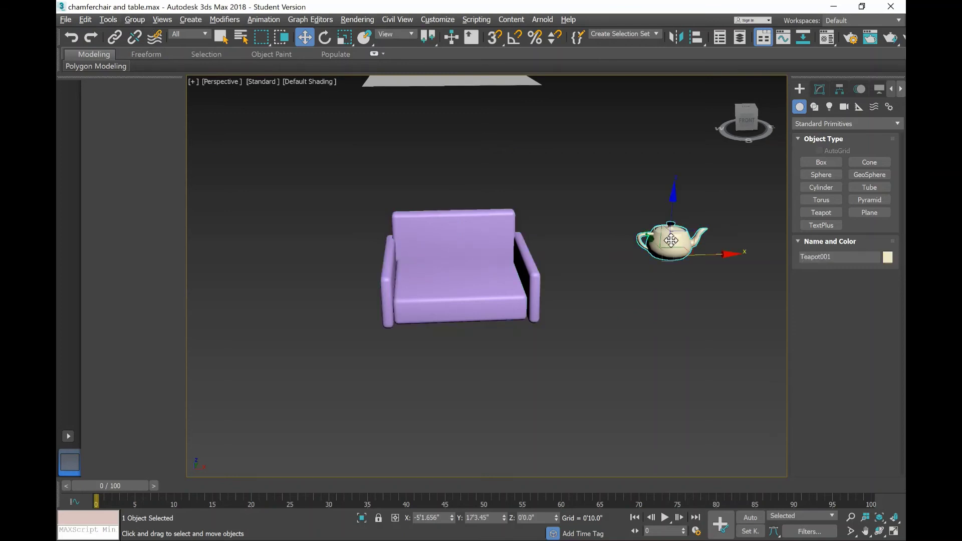
left_click(131, 22)
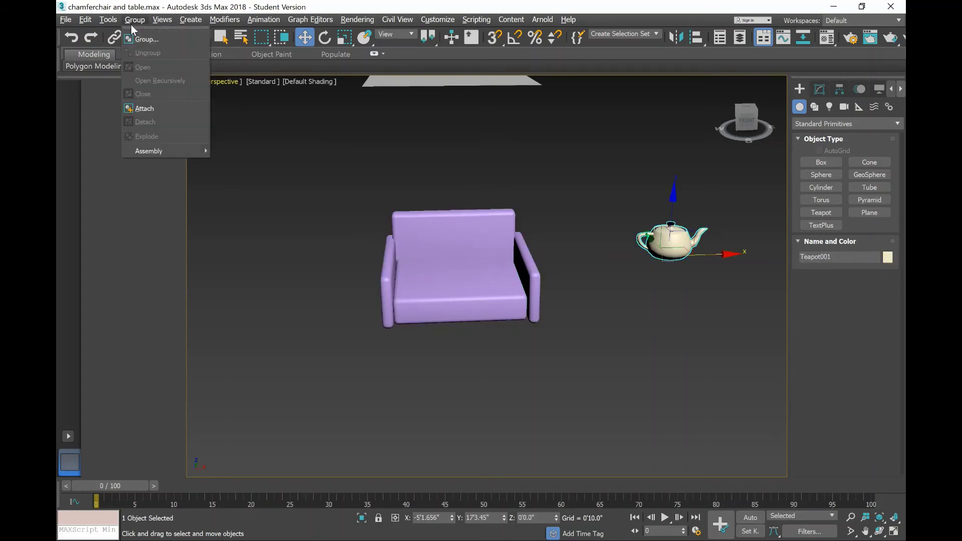
left_click(157, 109)
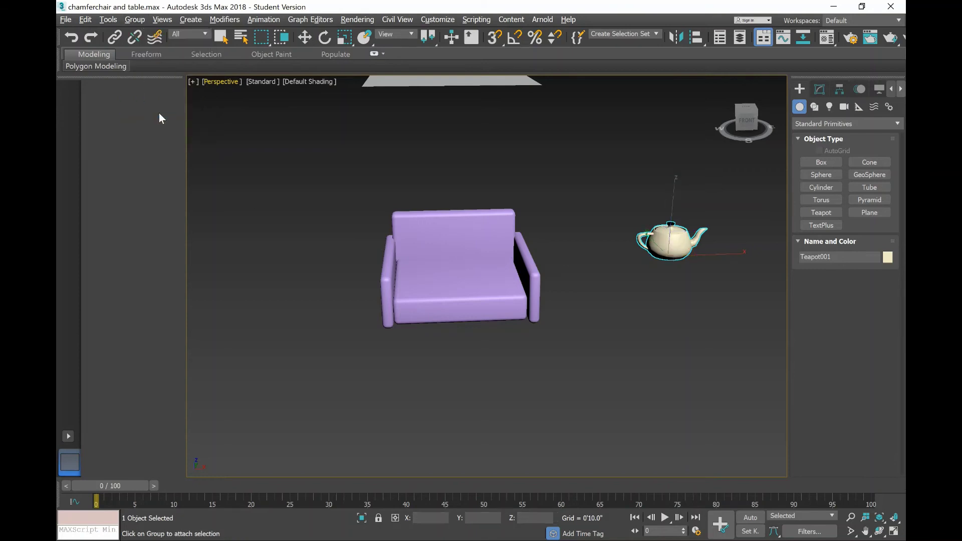
left_click(448, 241)
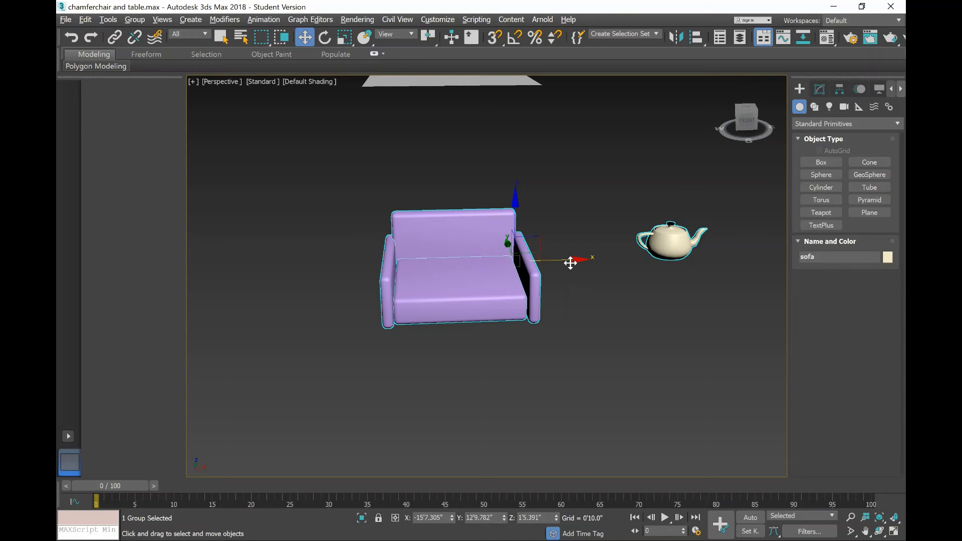
Test-move the sofa group, undo the move, and deselect it.
left_click_drag(572, 260, 562, 266)
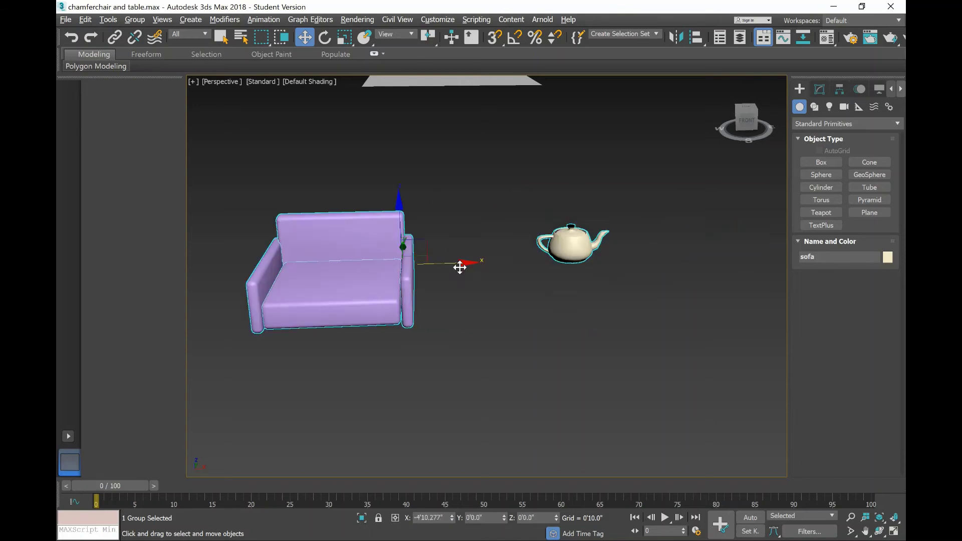
key("ctrl+z")
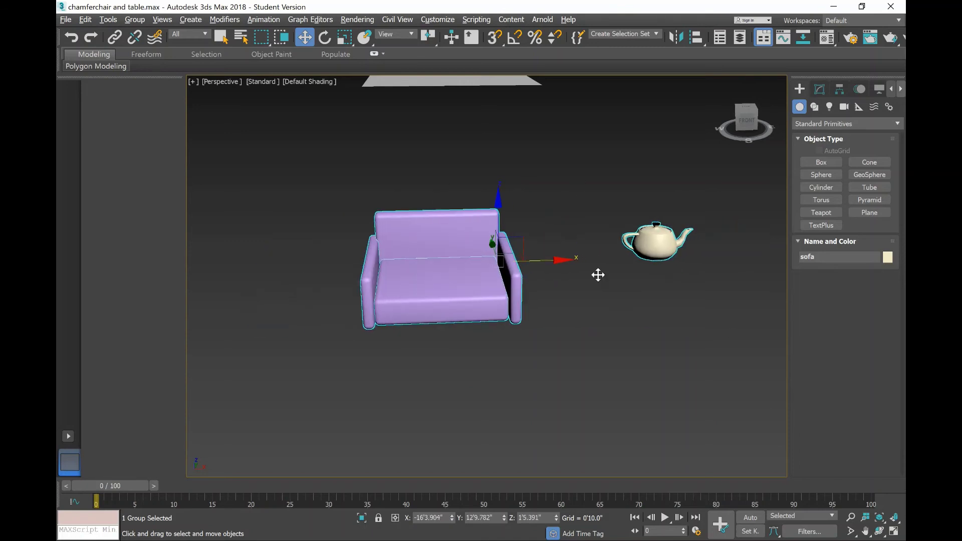
left_click(657, 336)
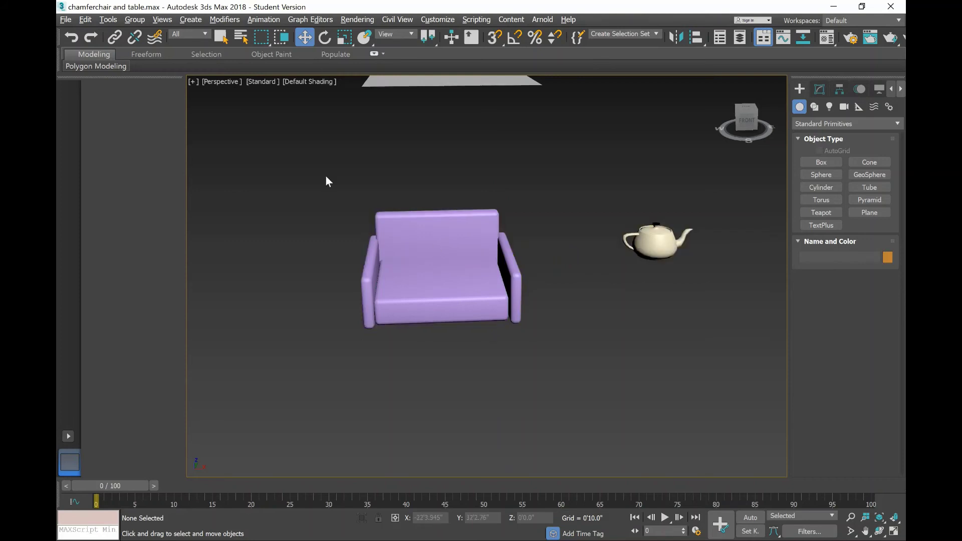
Open the sofa group and detach Teapot001 from it.
left_click_drag(301, 161, 789, 345)
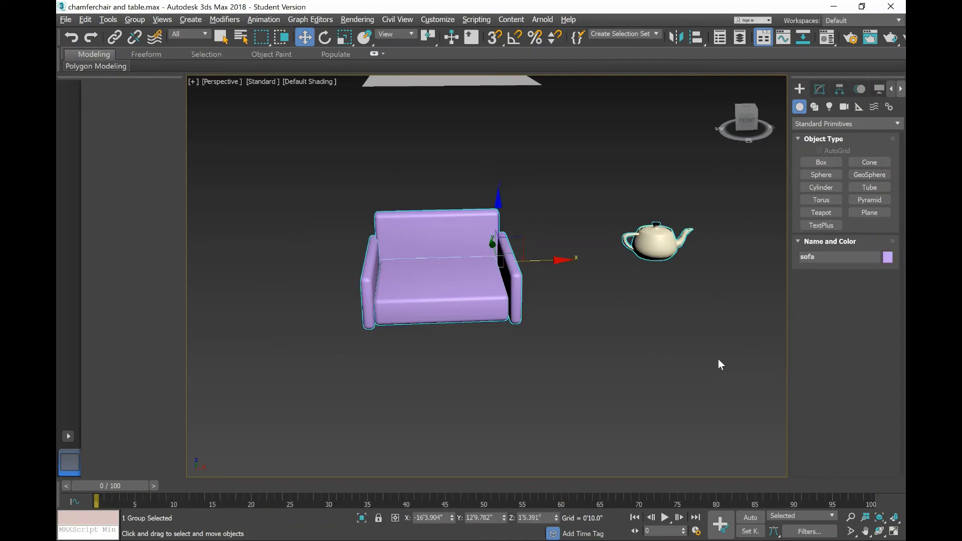
left_click(143, 22)
left_click(148, 69)
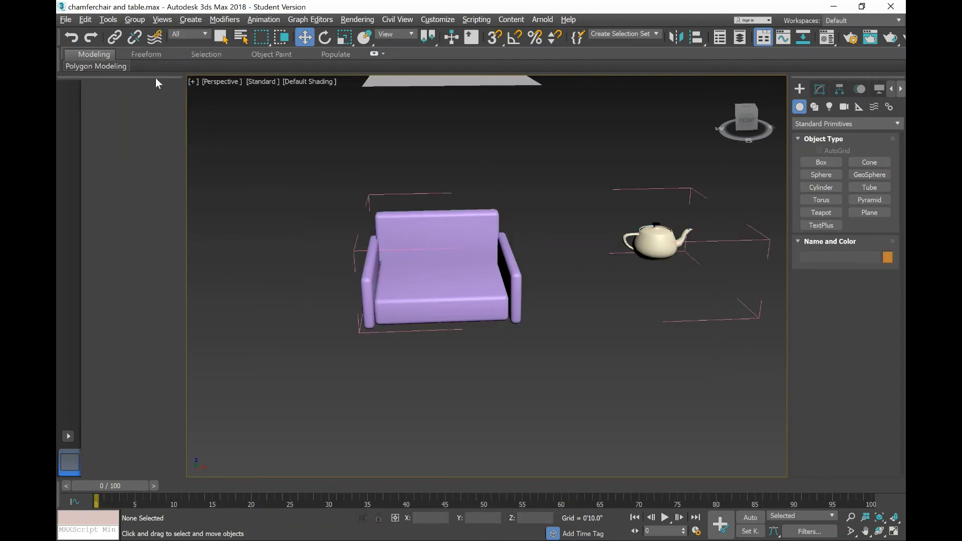
left_click(663, 242)
left_click(657, 242)
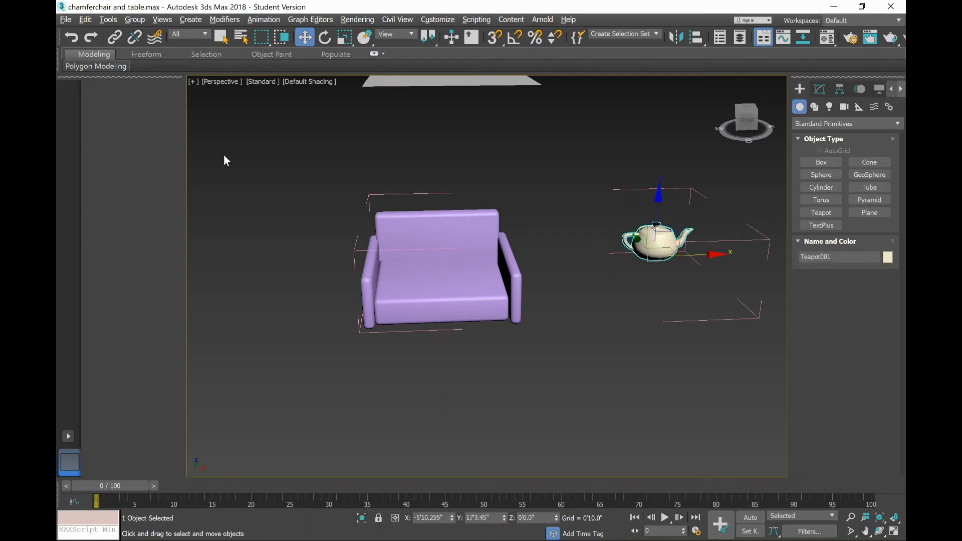
left_click(142, 22)
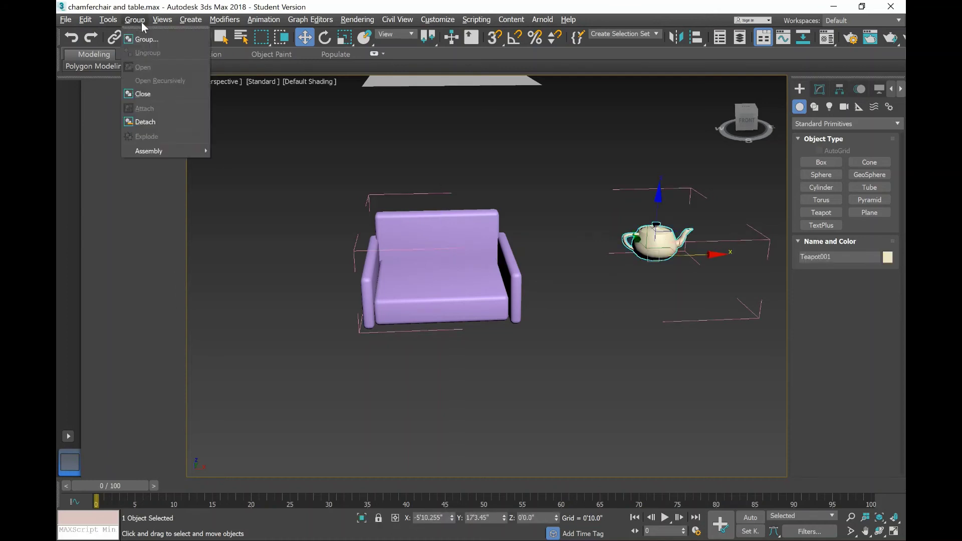
left_click(158, 121)
Close the sofa group again and confirm the teapot selects on its own.
left_click(539, 337)
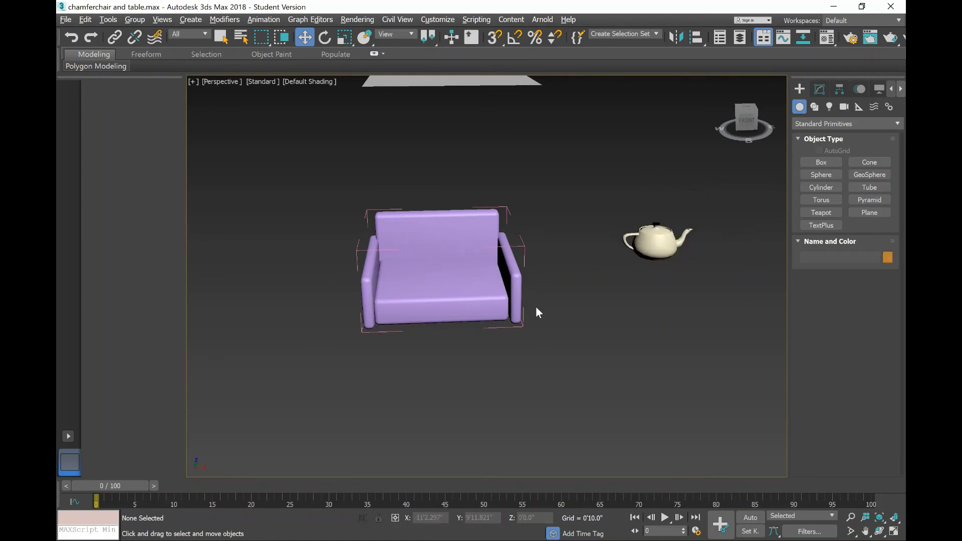
left_click(514, 294)
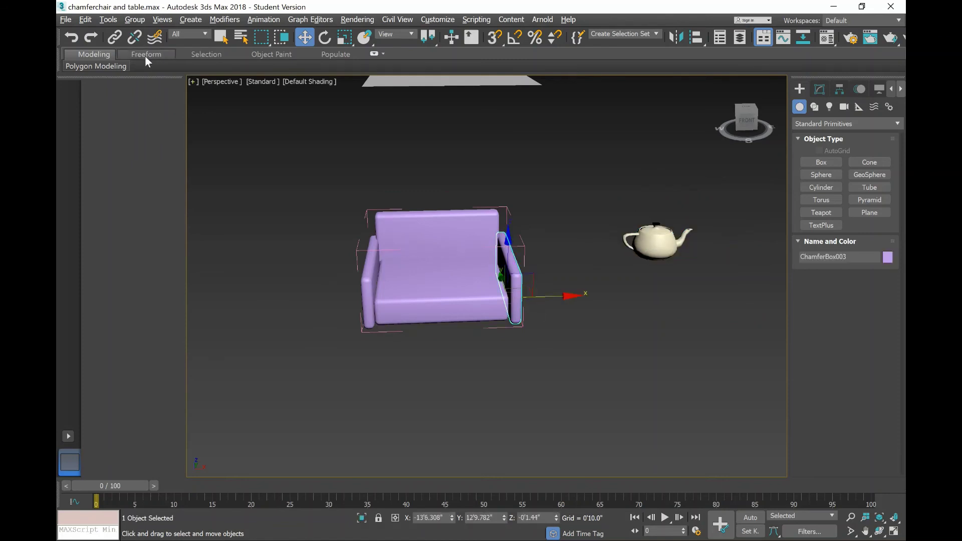
left_click(131, 20)
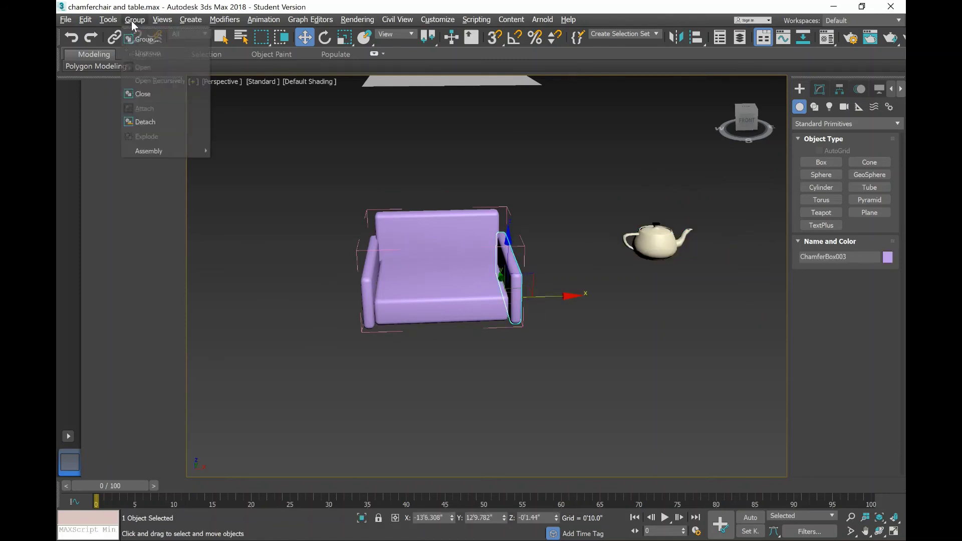
left_click(152, 94)
left_click(661, 347)
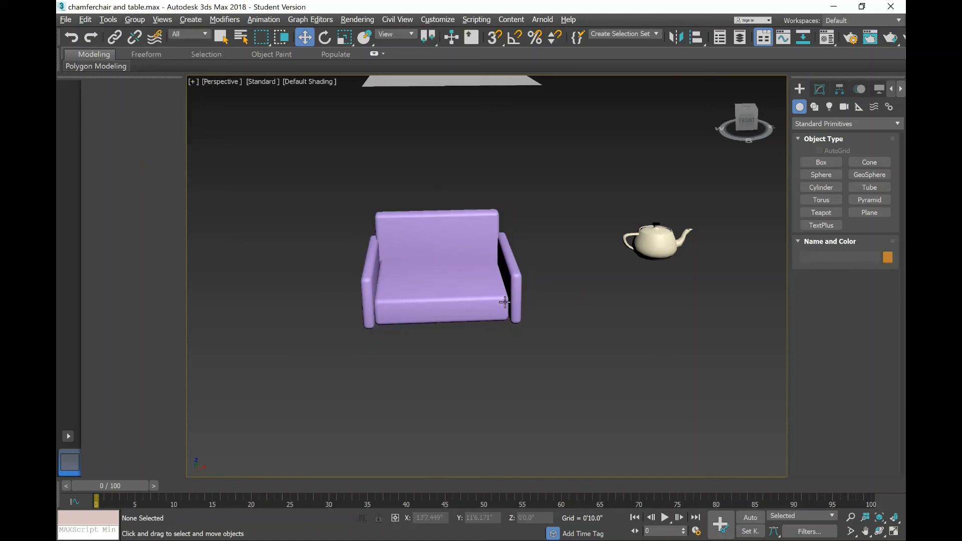
left_click(518, 281)
left_click(643, 244)
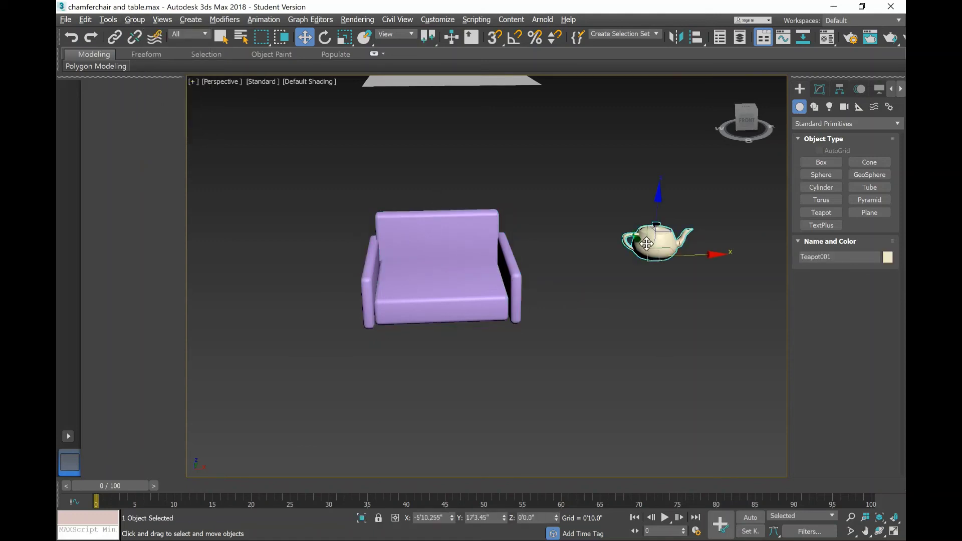
left_click(623, 341)
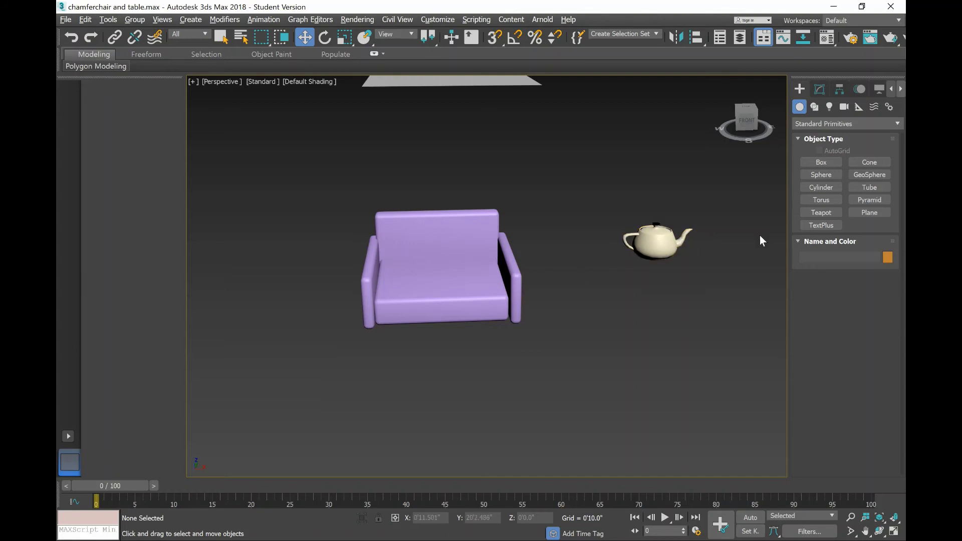
left_click(655, 244)
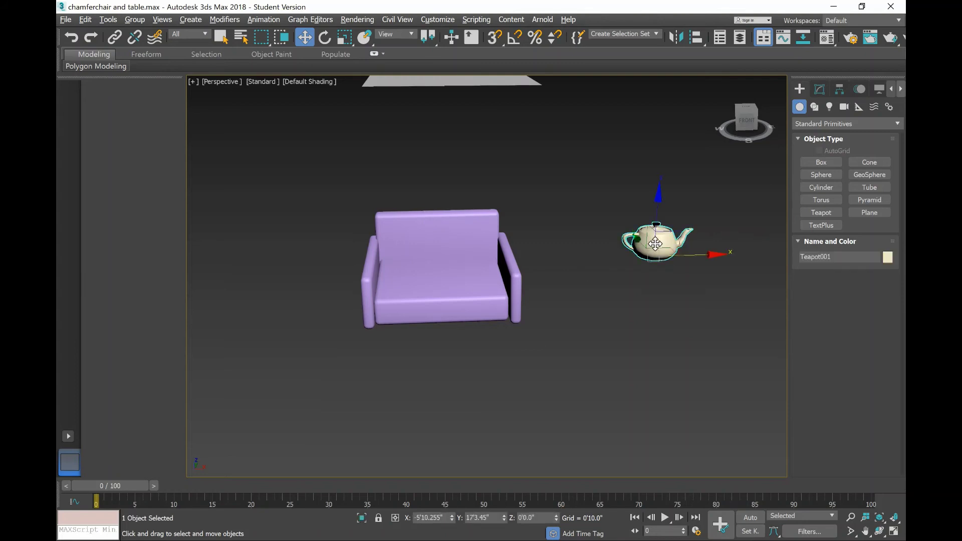
Attach the teapot to the sofa group again and test-move the group.
left_click(134, 21)
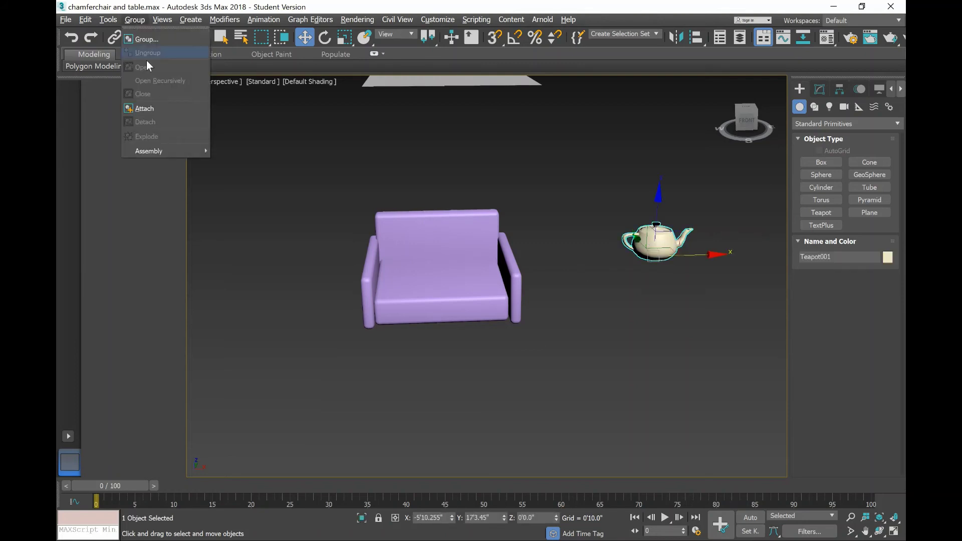
left_click(160, 107)
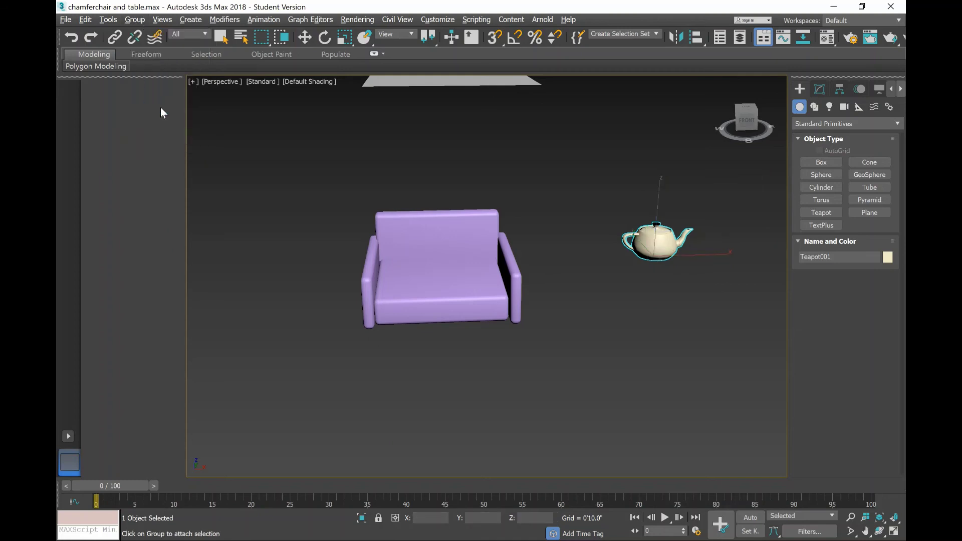
left_click(434, 241)
left_click(613, 351)
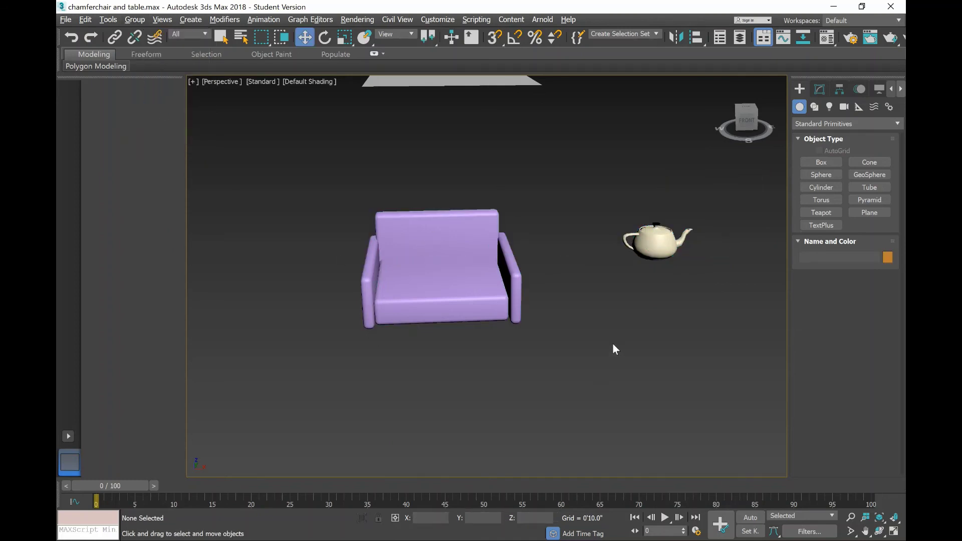
left_click(523, 293)
left_click_drag(558, 260, 552, 274)
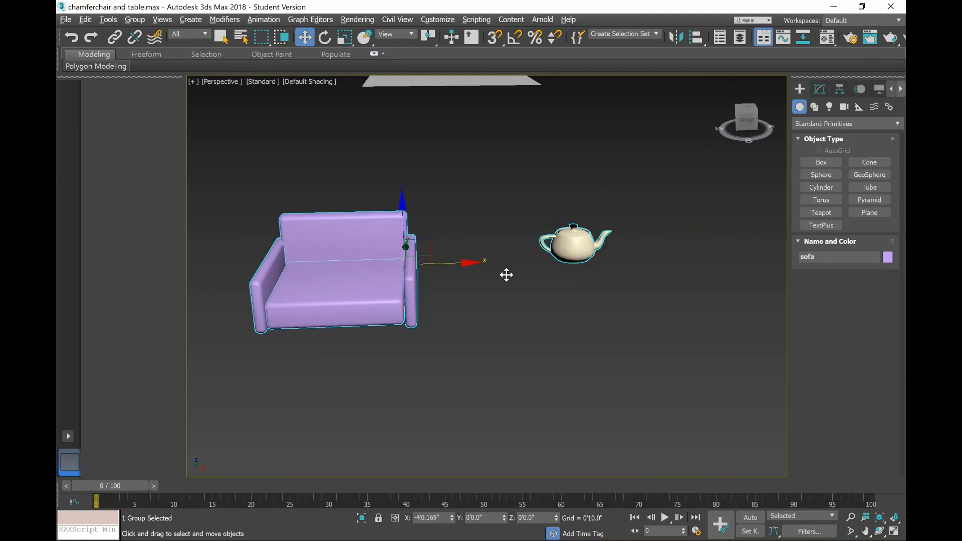
left_click_drag(553, 274, 557, 268)
left_click(603, 345)
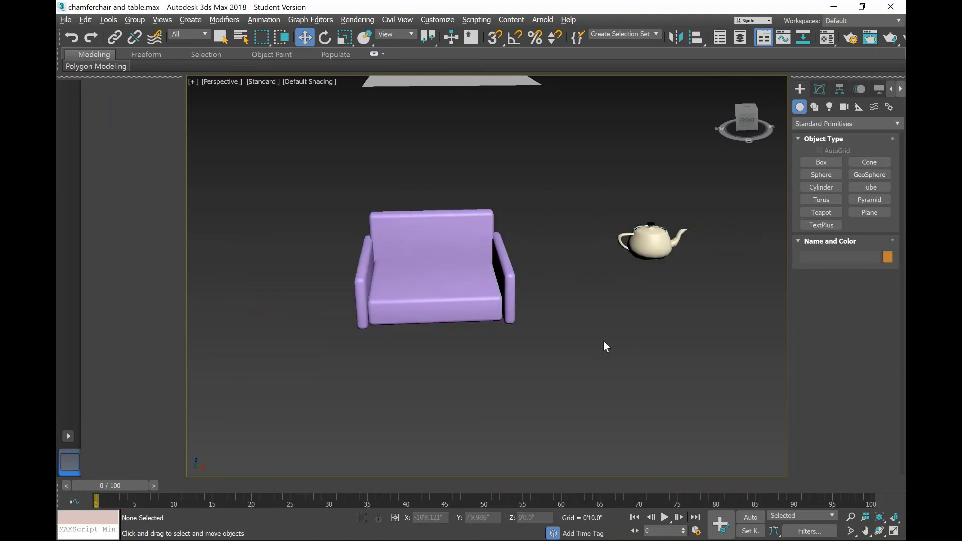
Open the sofa group, detach Teapot001, and nudge it slightly right.
left_click(664, 248)
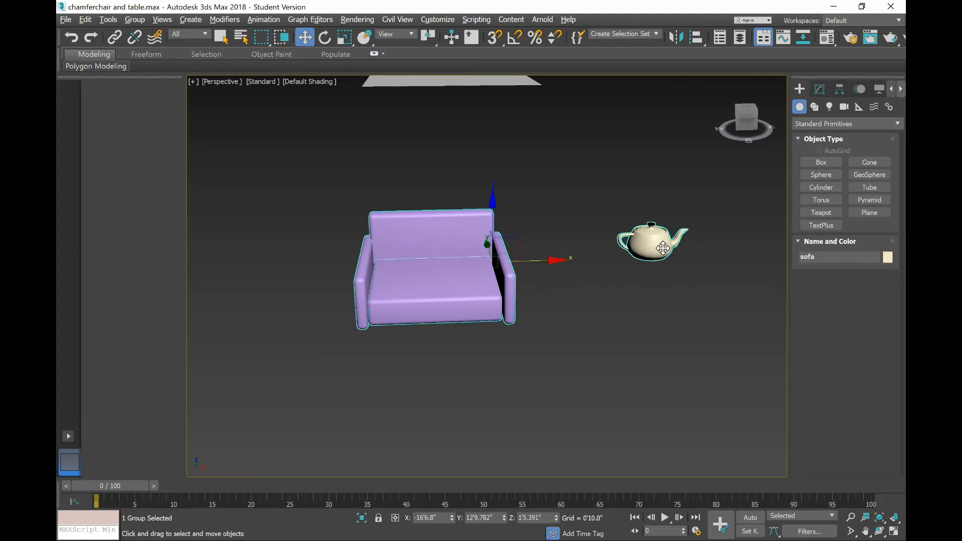
left_click(131, 20)
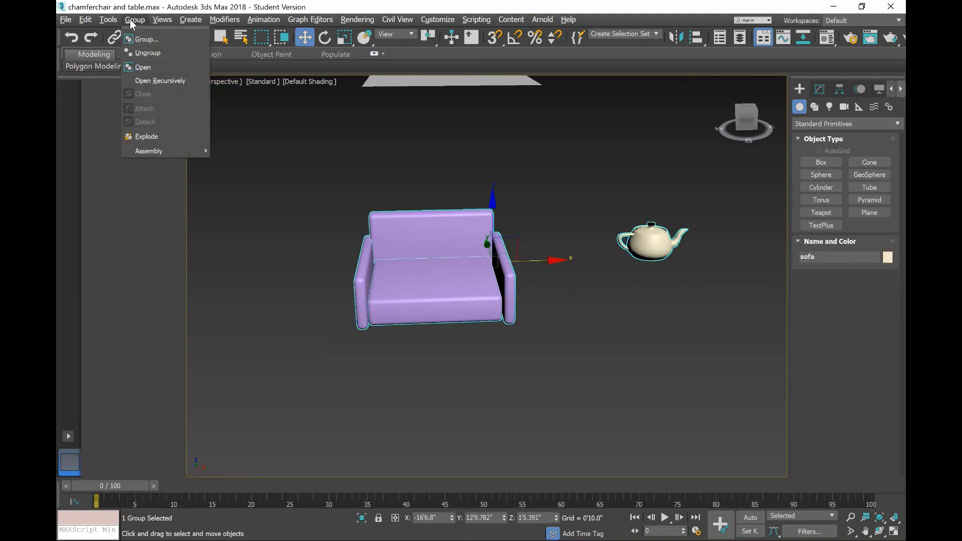
left_click(149, 66)
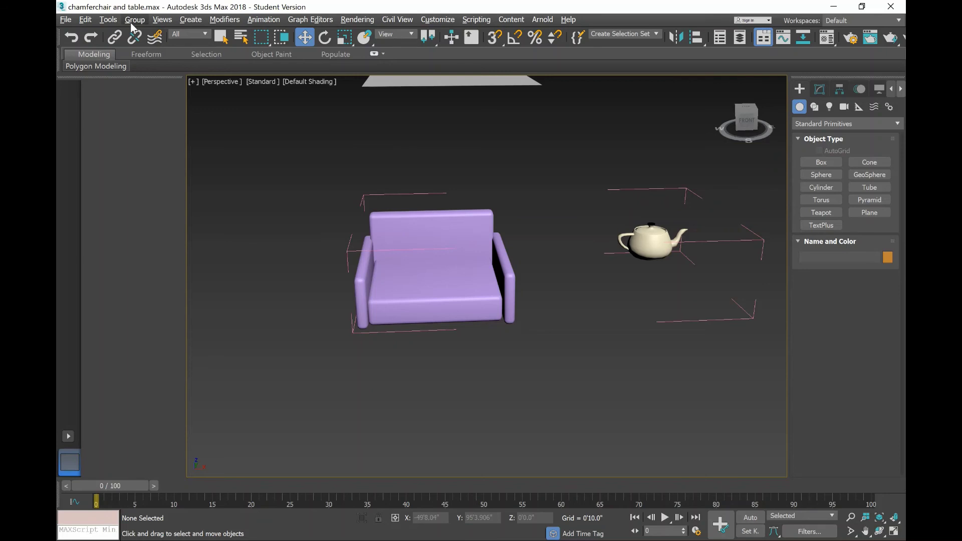
left_click(653, 239)
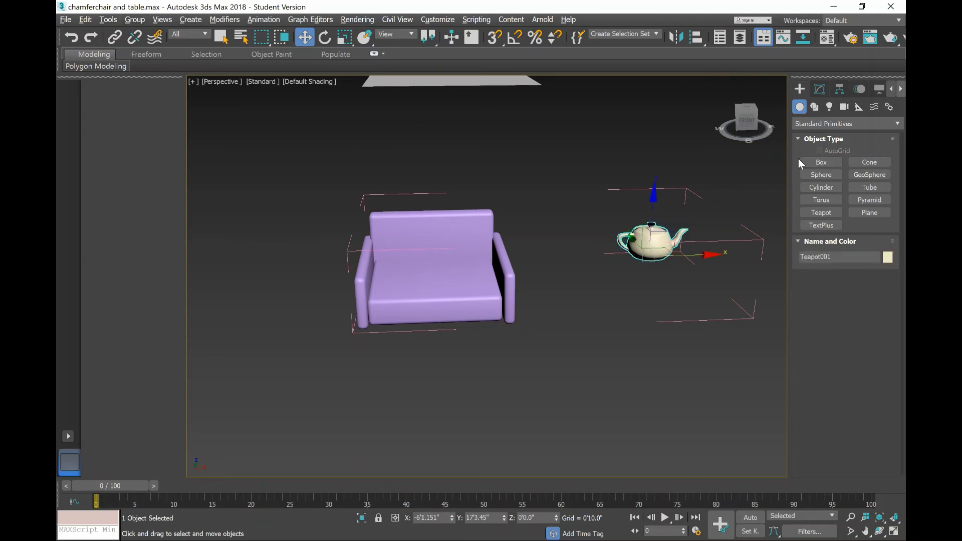
left_click(134, 20)
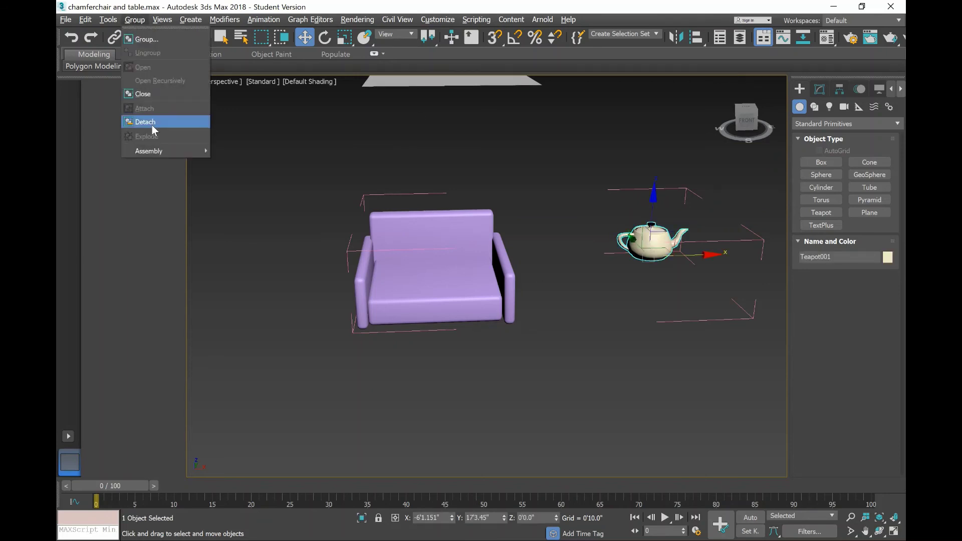
left_click(151, 121)
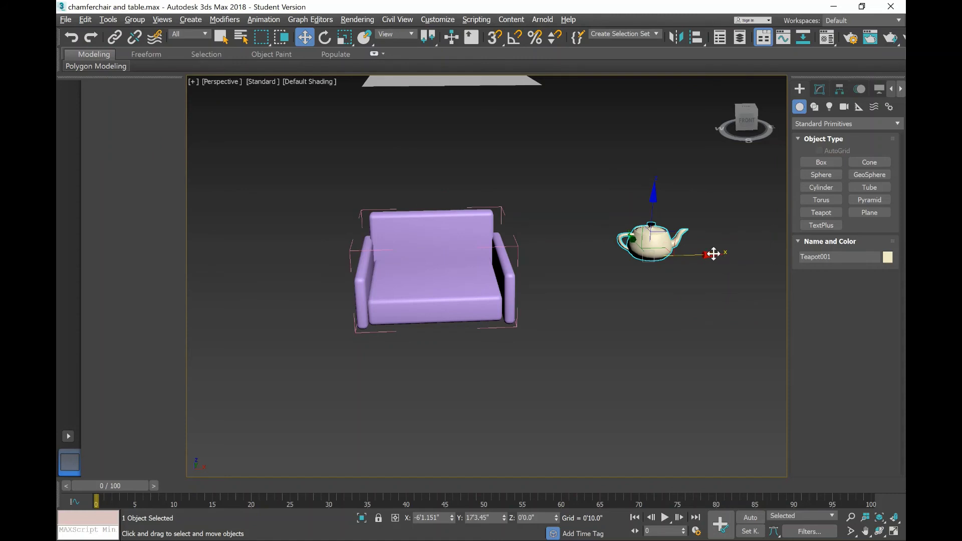
left_click_drag(713, 254, 717, 253)
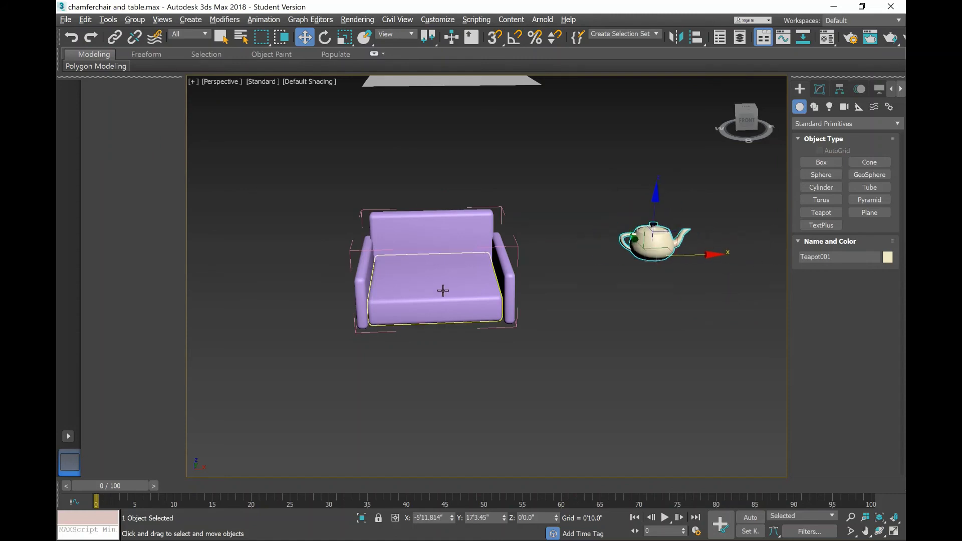
left_click(633, 335)
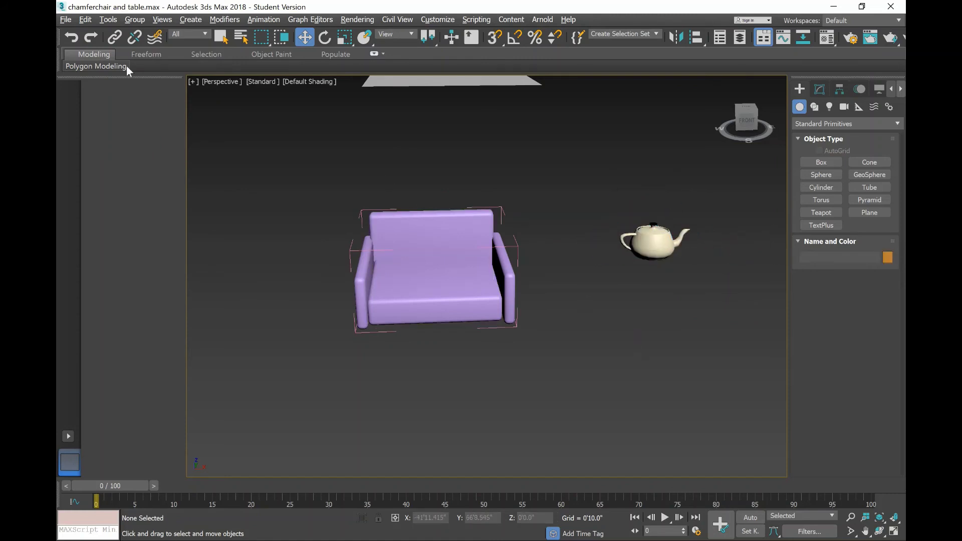
Select all chair parts and close the sofa group, leaving nothing selected.
left_click(143, 20)
left_click(284, 163)
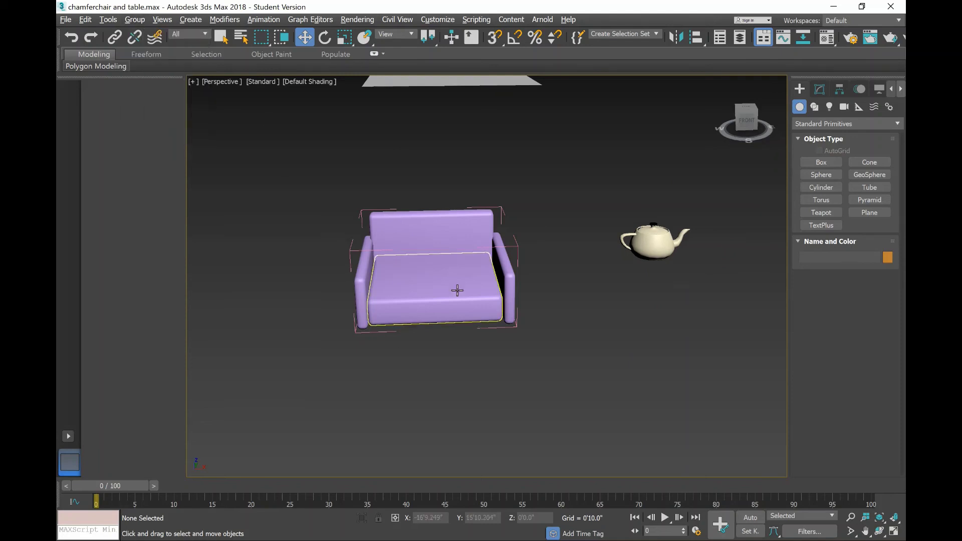
left_click_drag(254, 167, 518, 321)
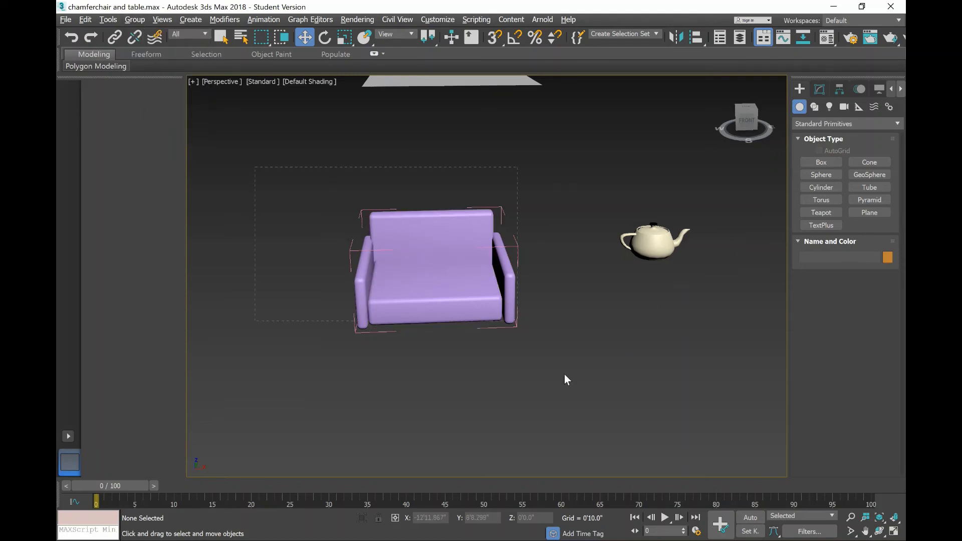
left_click(135, 20)
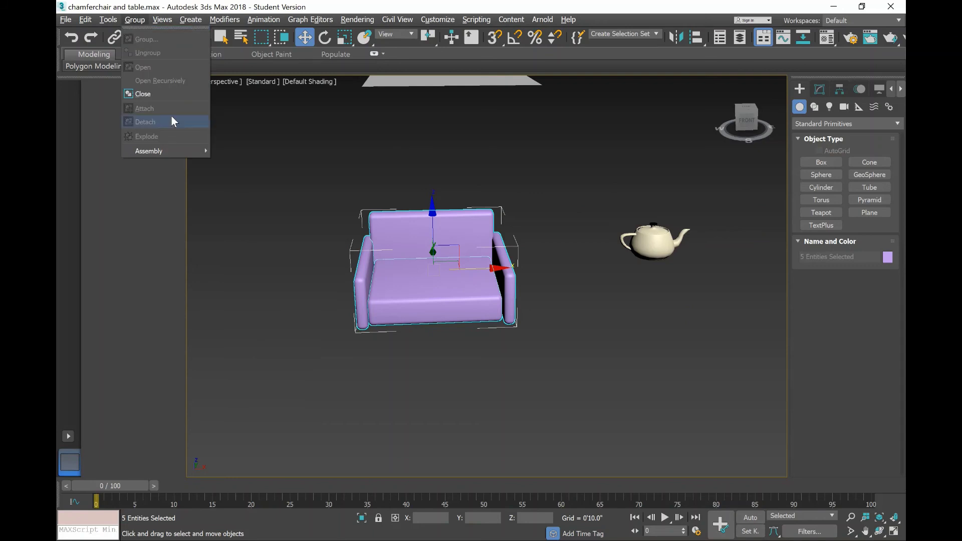
left_click(172, 93)
left_click(567, 214)
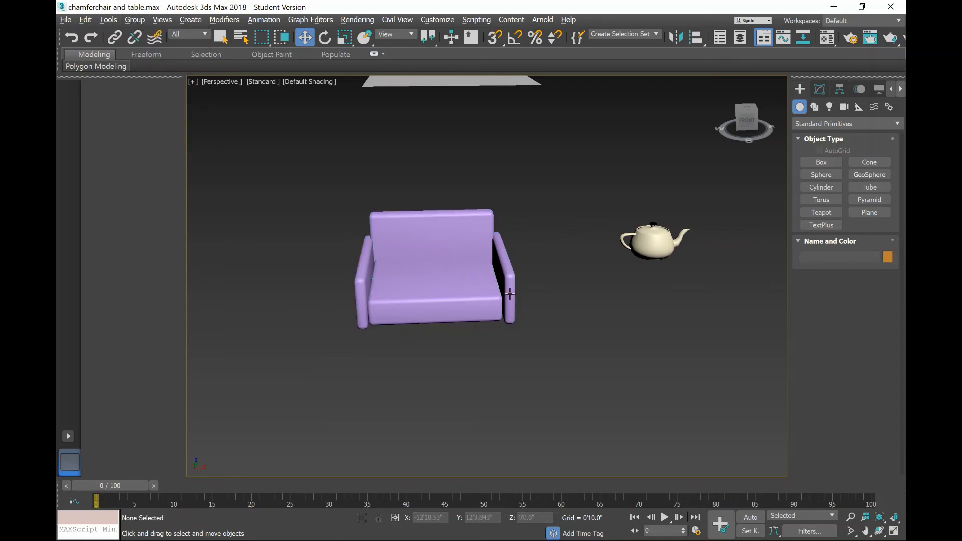
Shift the sofa group and the teapot slightly left.
left_click(465, 287)
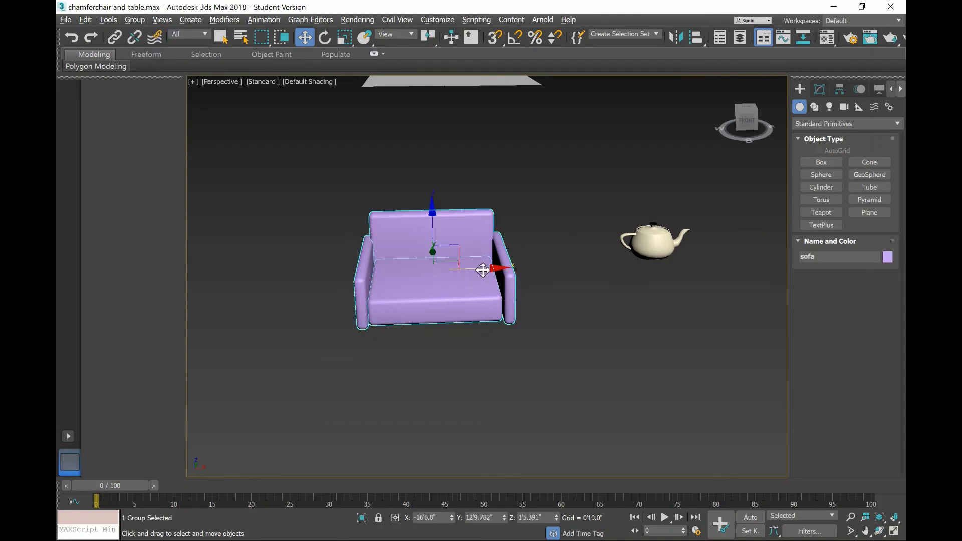
left_click_drag(482, 271, 435, 268)
left_click(661, 245)
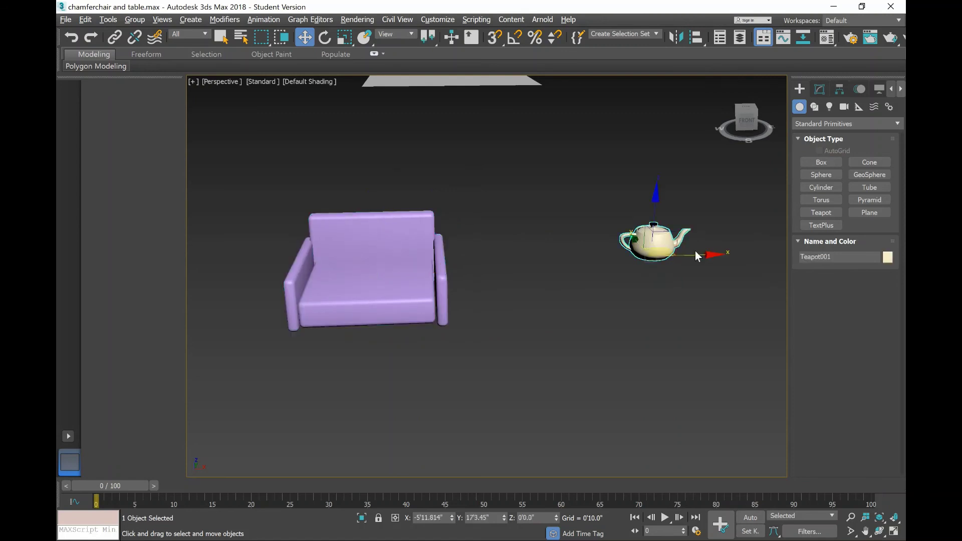
left_click_drag(713, 253, 685, 254)
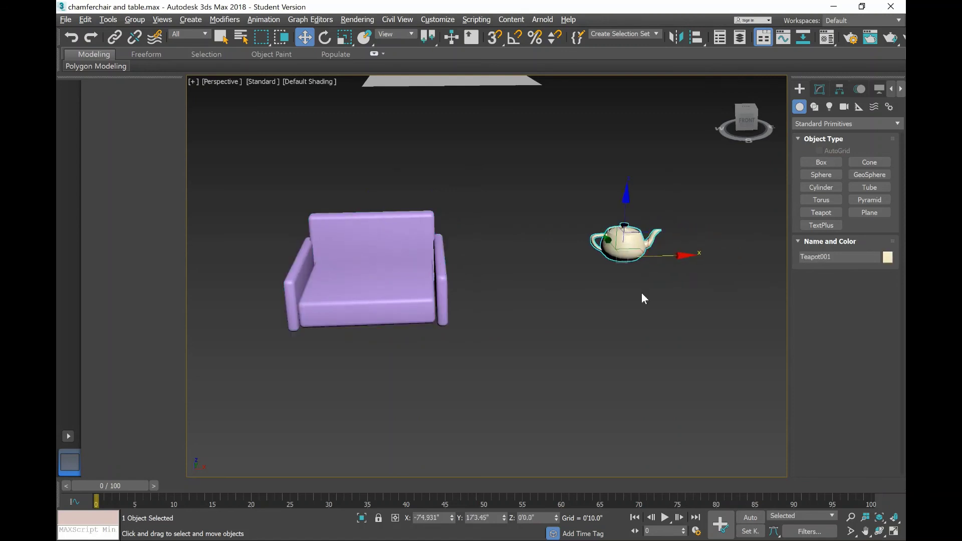
left_click(609, 343)
left_click(135, 20)
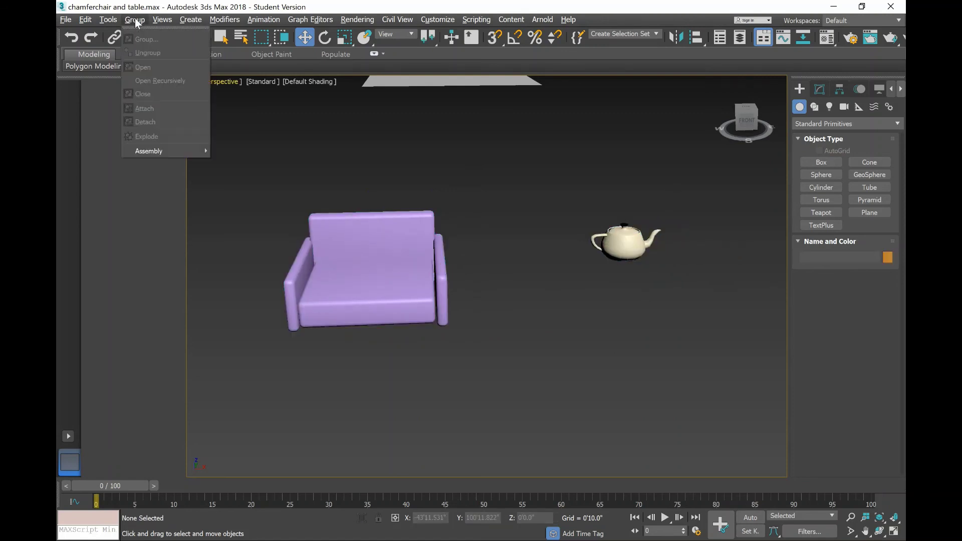
mouse_move(149, 152)
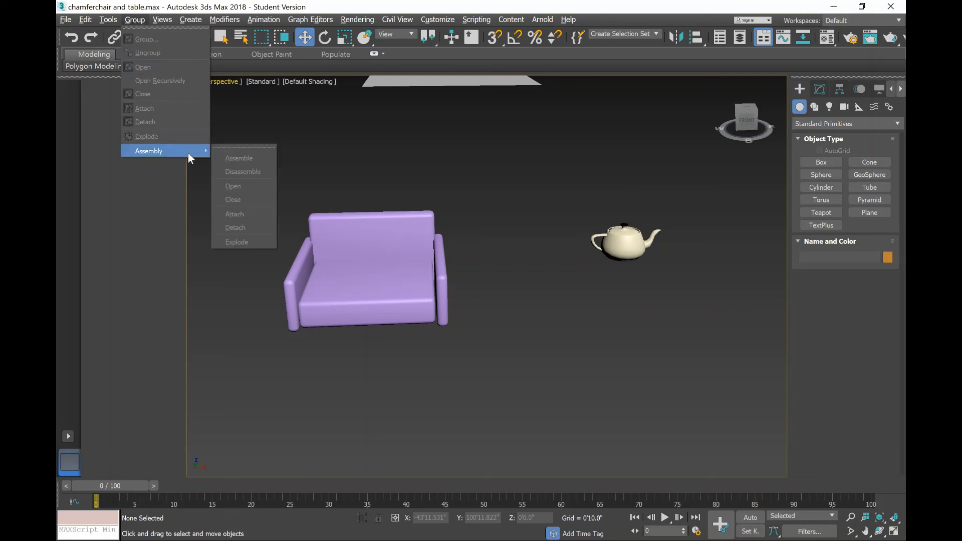
left_click(265, 177)
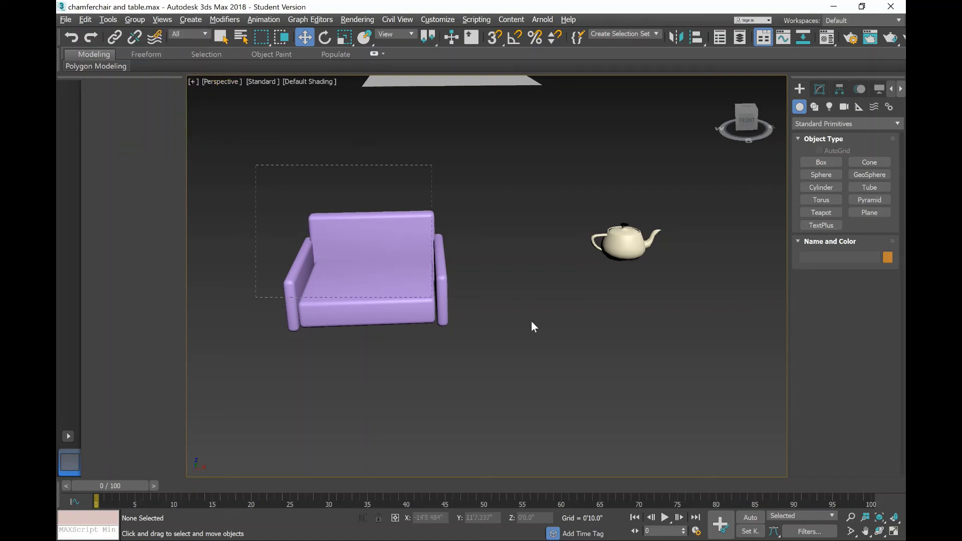
Assemble chair and teapot as 'sofa and teapot' with a Luminaire head object.
left_click_drag(532, 323, 709, 347)
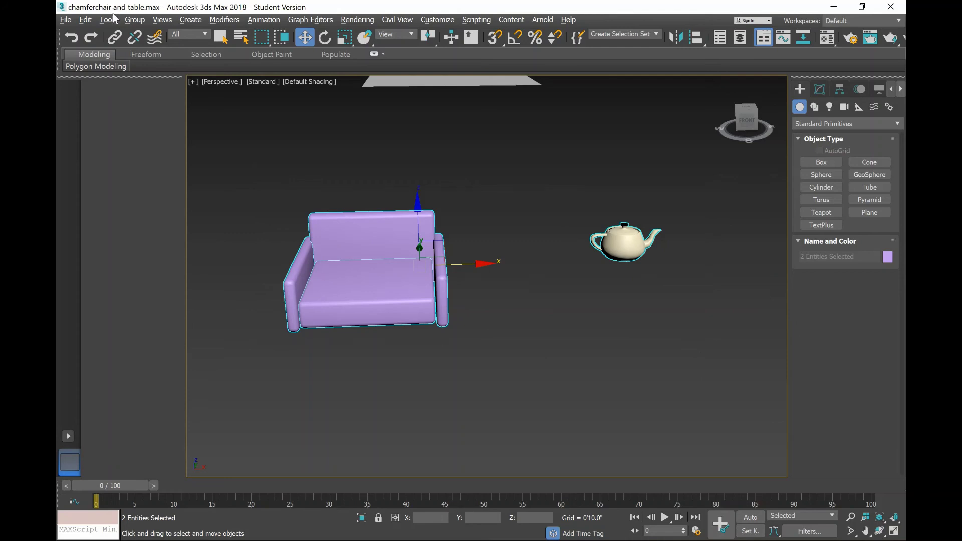
left_click(133, 20)
mouse_move(150, 151)
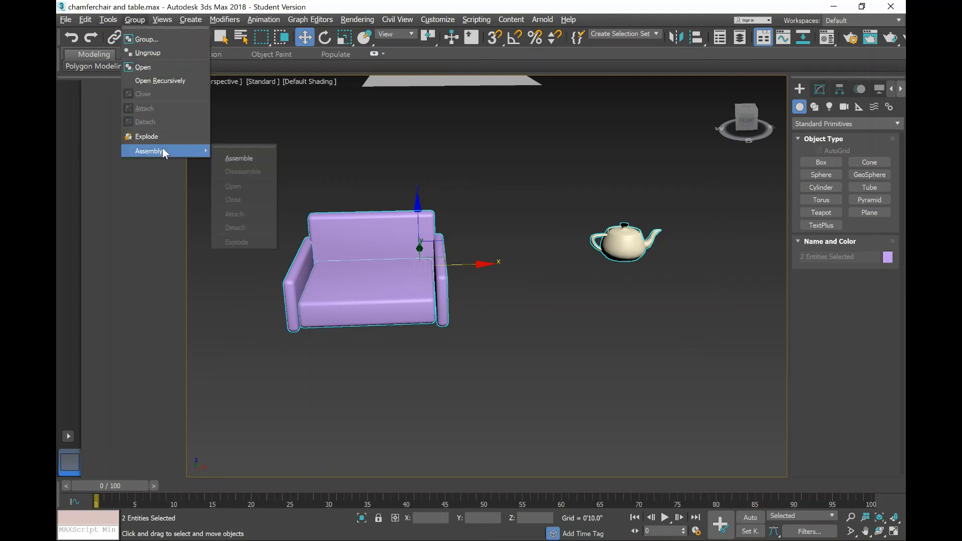
left_click(235, 158)
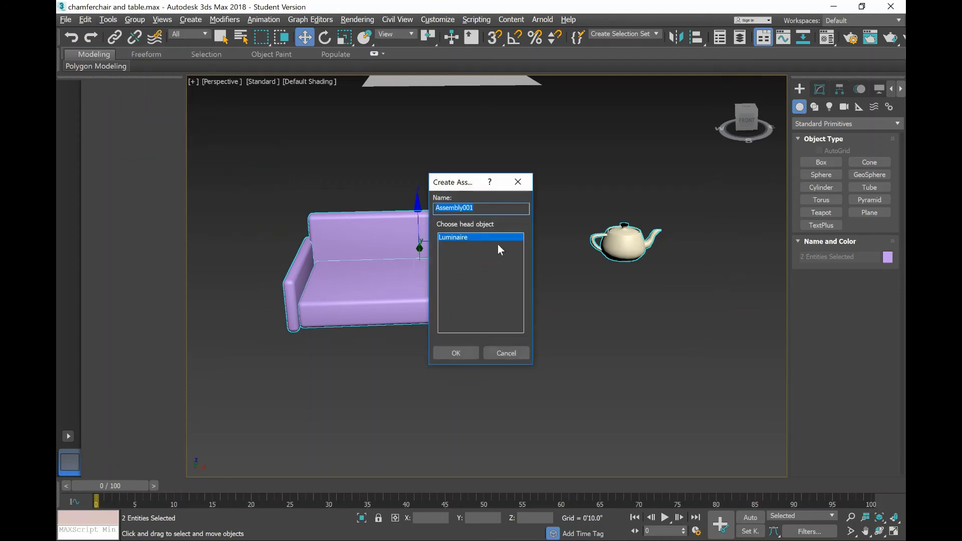
left_click(489, 208)
left_click_drag(480, 207, 412, 210)
type("sofa an")
type("d te")
type("apot")
left_click(458, 356)
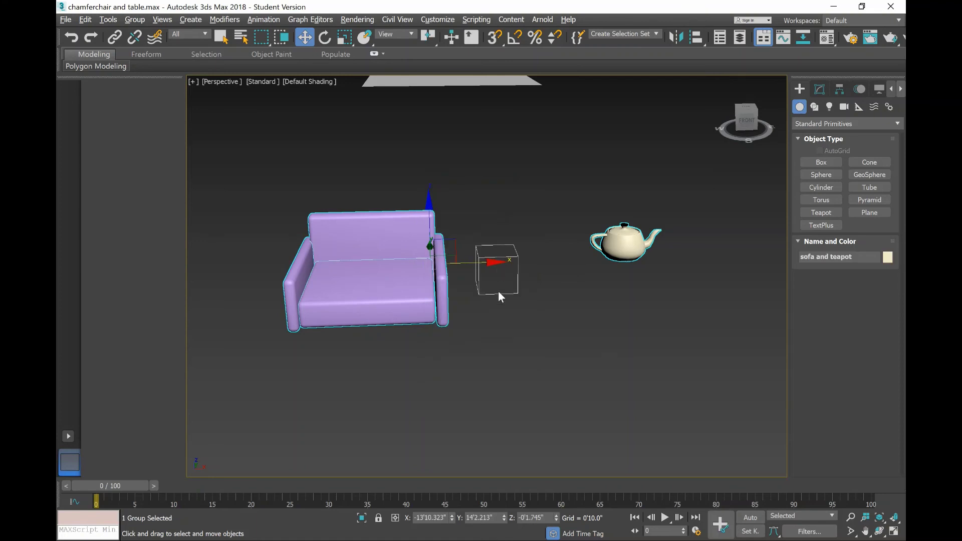
Move the 'sofa and teapot' assembly right, then disassemble it.
mouse_move(492, 262)
left_mouse_down()
mouse_move(525, 265)
mouse_move(534, 295)
left_mouse_up()
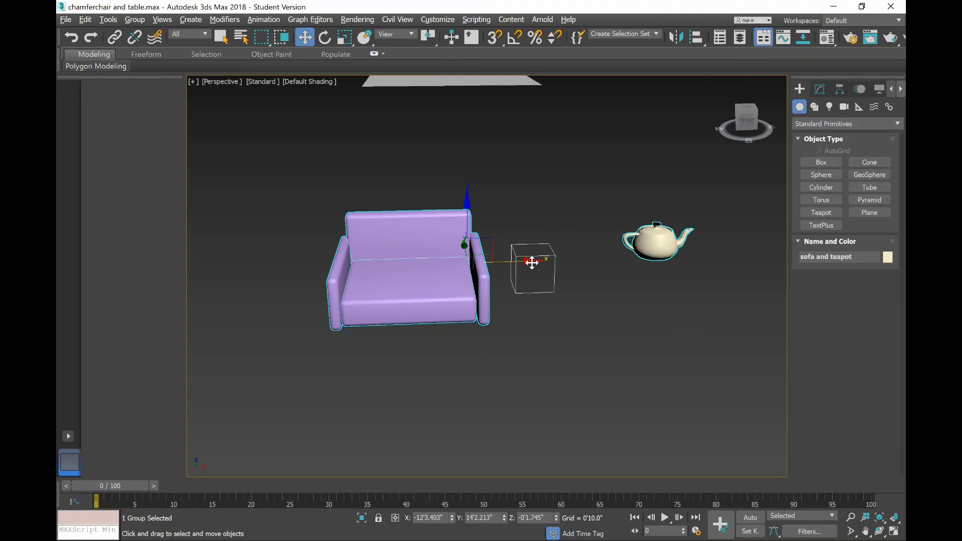
mouse_move(532, 261)
left_mouse_down()
mouse_move(567, 260)
mouse_move(555, 262)
left_mouse_up()
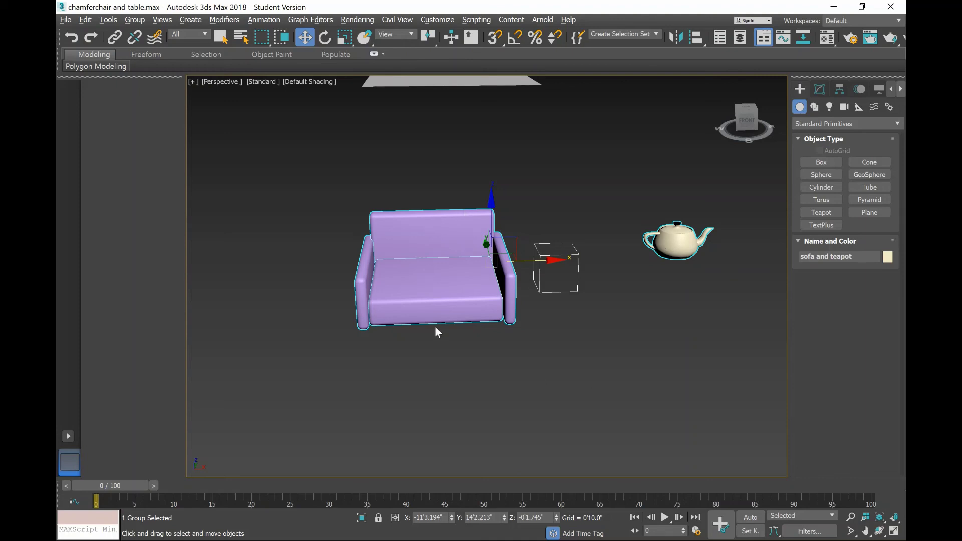
left_click(137, 21)
mouse_move(162, 151)
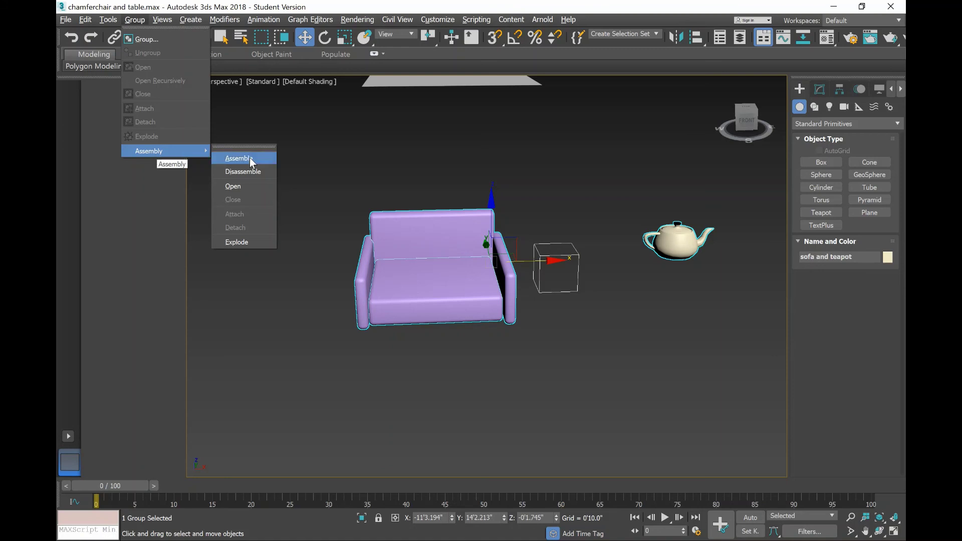
left_click(250, 171)
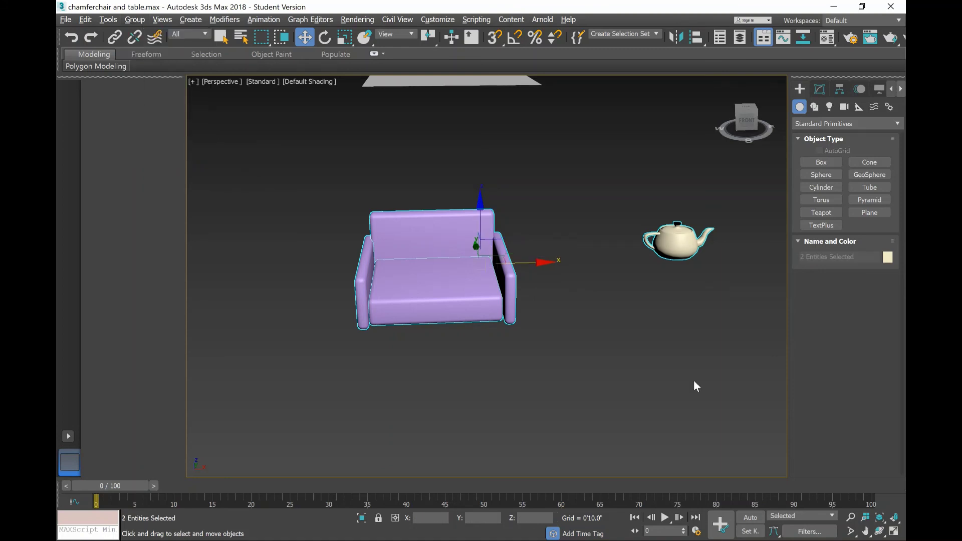
key("ctrl+z")
Marquee-select the chair and assemble it as Assembly001 with Luminaire as head object.
left_click(680, 246)
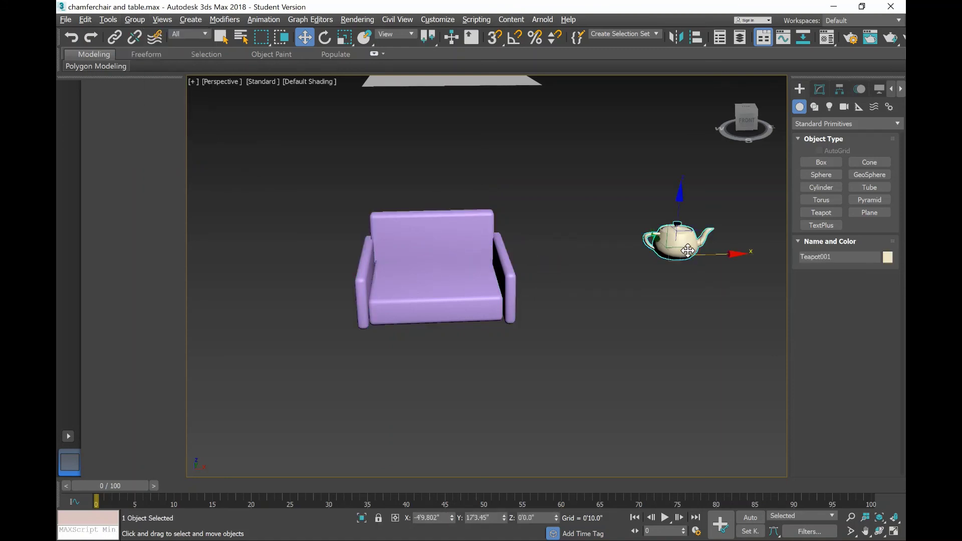
key("ctrl+d")
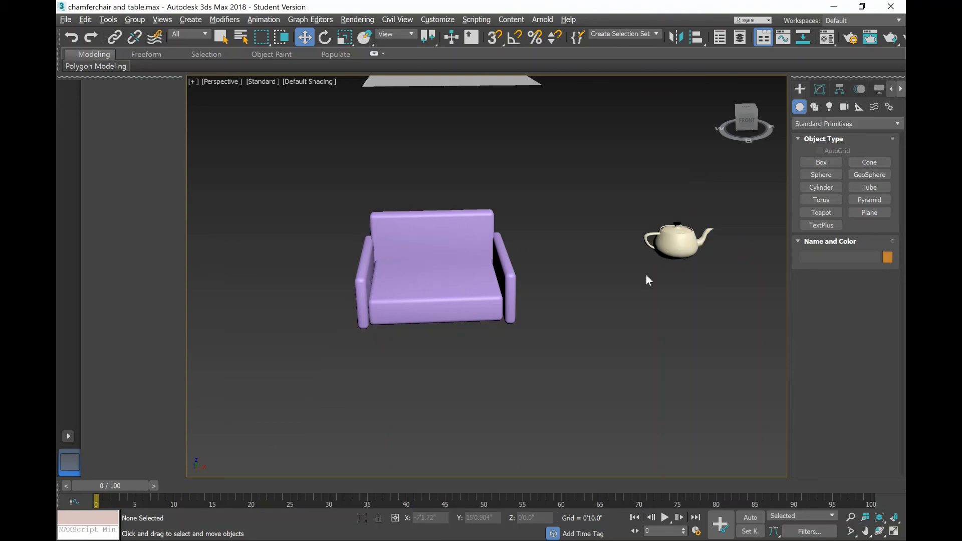
left_click(136, 20)
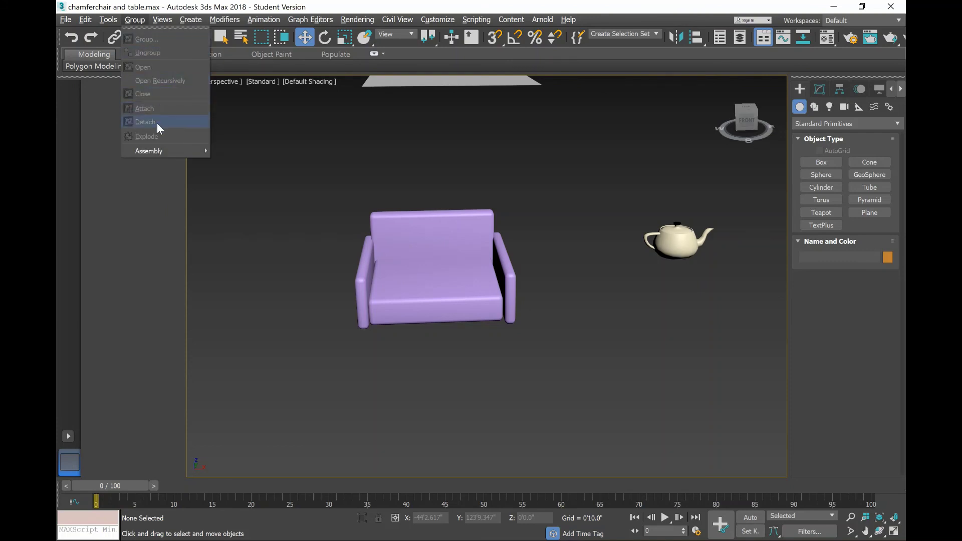
mouse_move(158, 152)
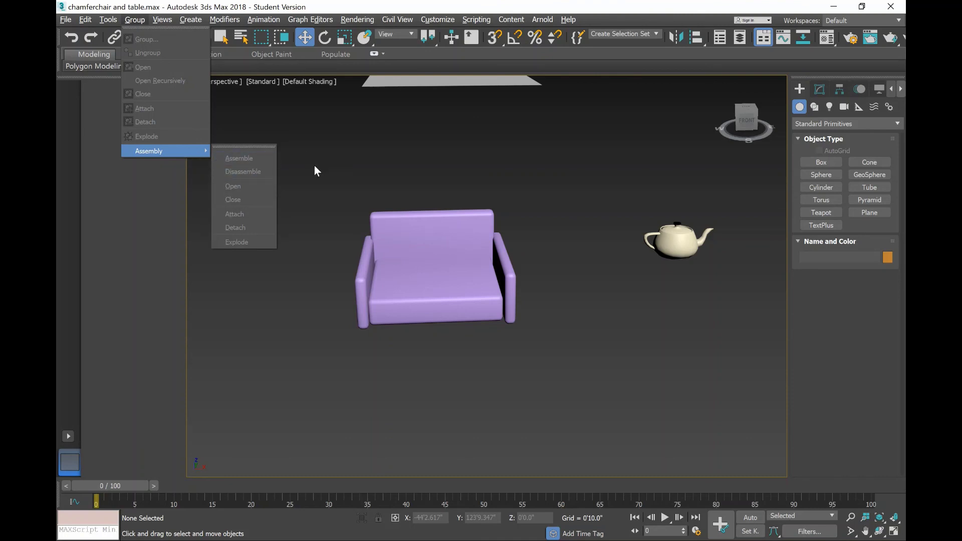
left_click(341, 170)
left_click_drag(296, 141, 655, 339)
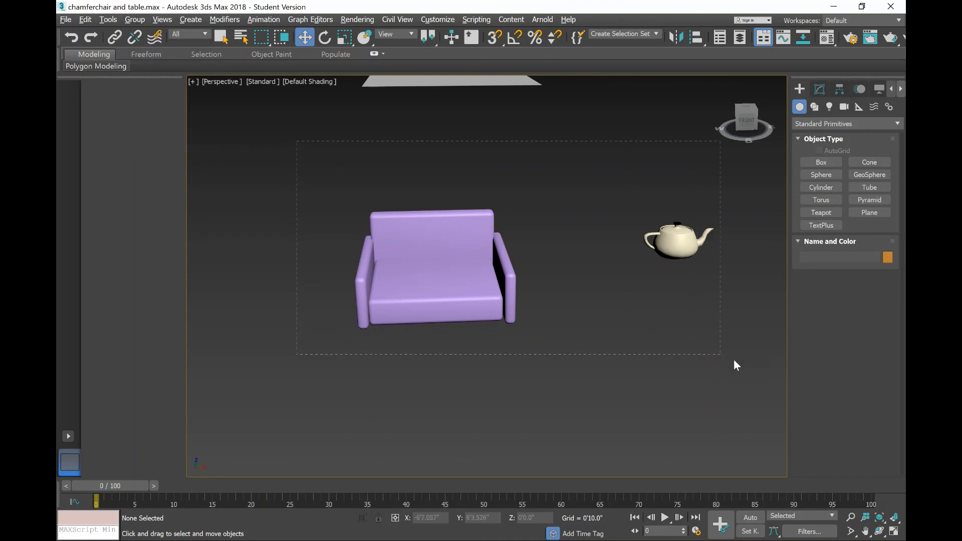
left_click_drag(734, 360, 729, 359)
left_click(140, 20)
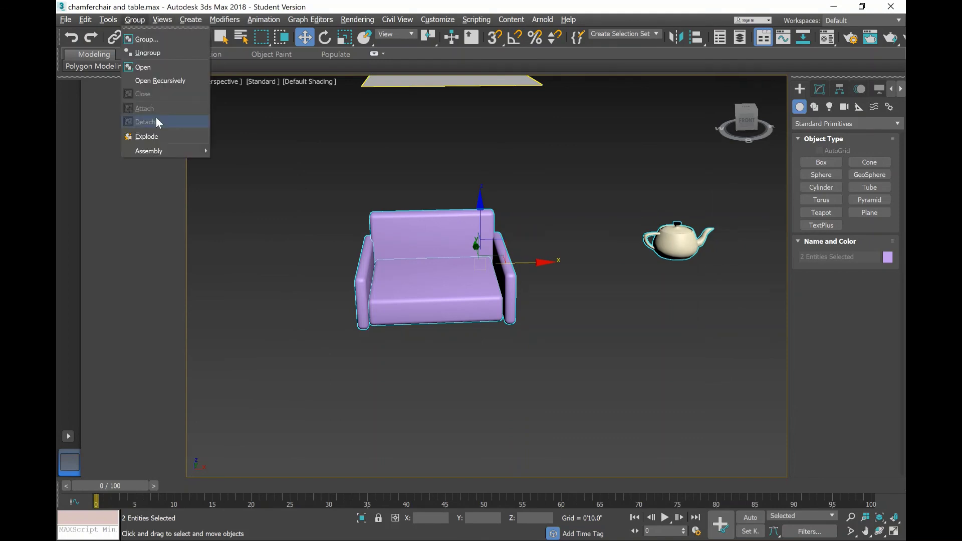
left_click(236, 157)
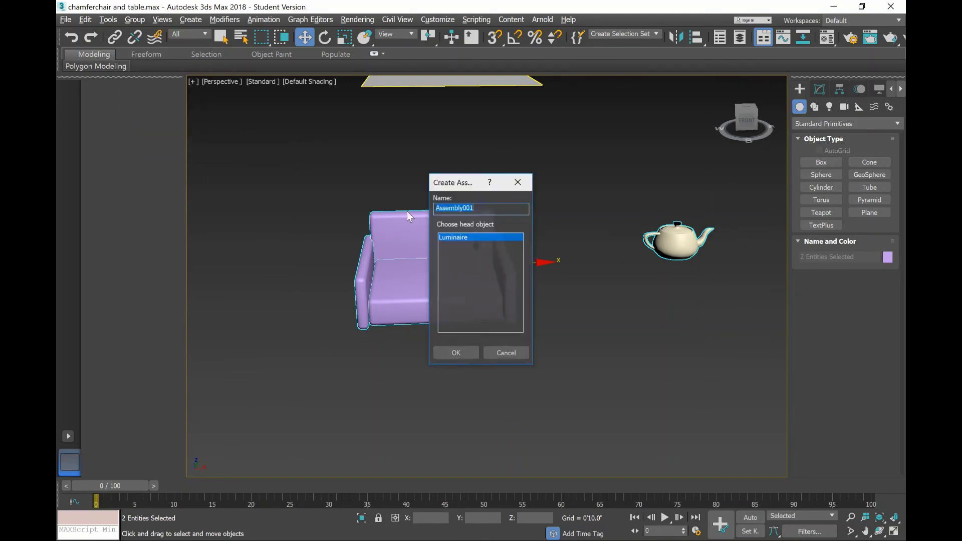
left_click(456, 353)
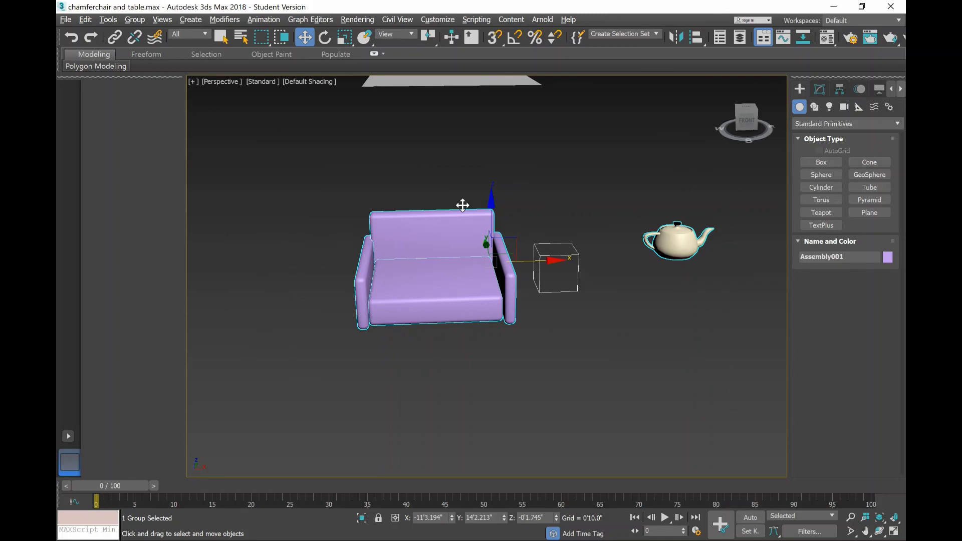
left_click(128, 20)
mouse_move(149, 151)
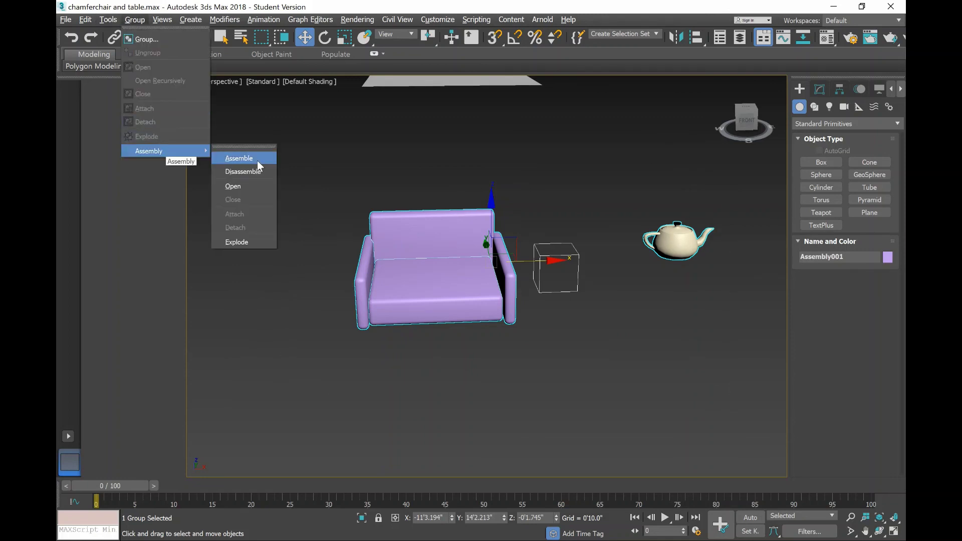
left_click(253, 189)
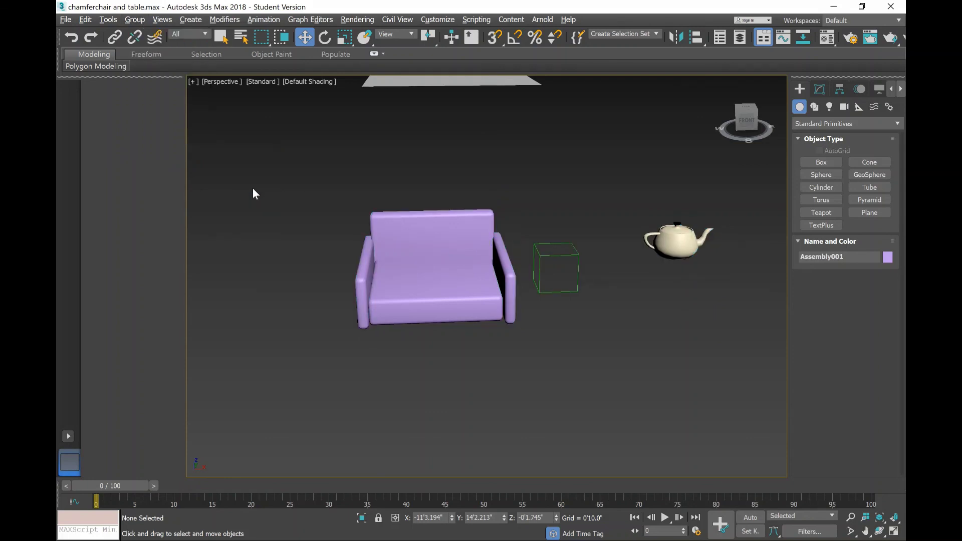
Set the teapot's object colour to teal.
left_click(678, 245)
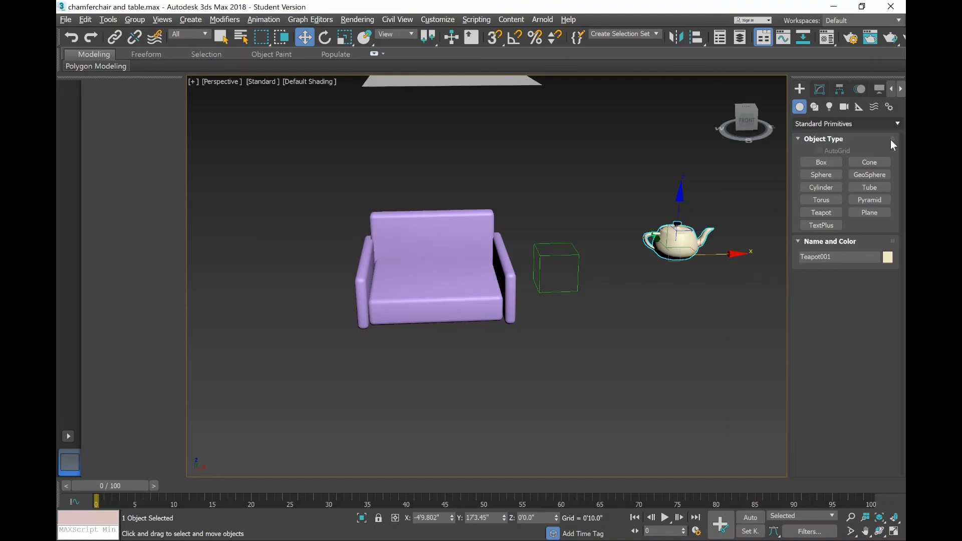
left_click(820, 89)
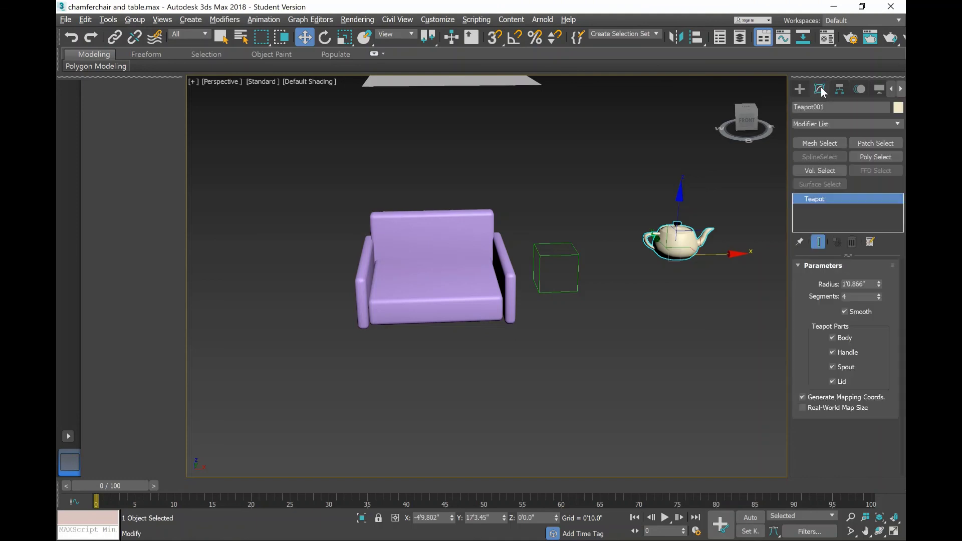
left_click(897, 107)
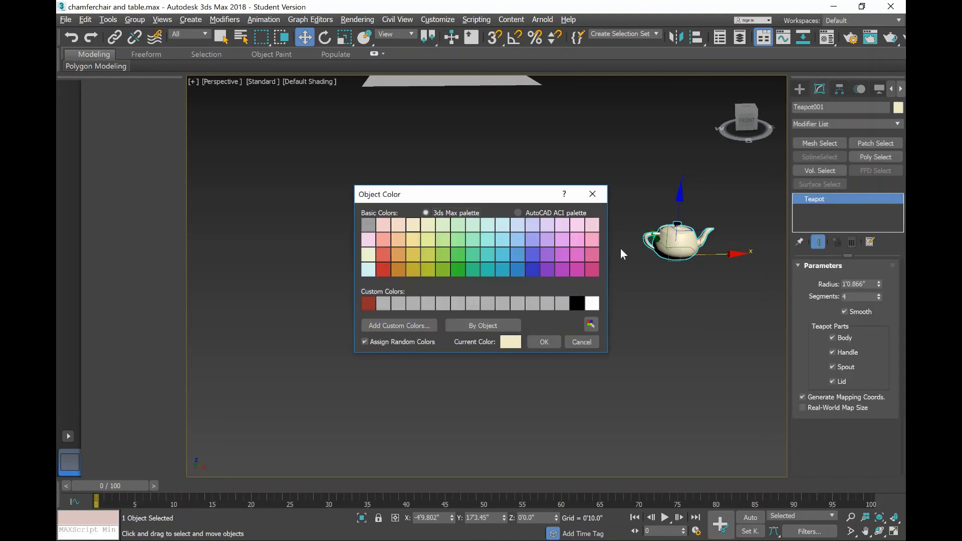
left_click(492, 253)
left_click(543, 342)
left_click(659, 350)
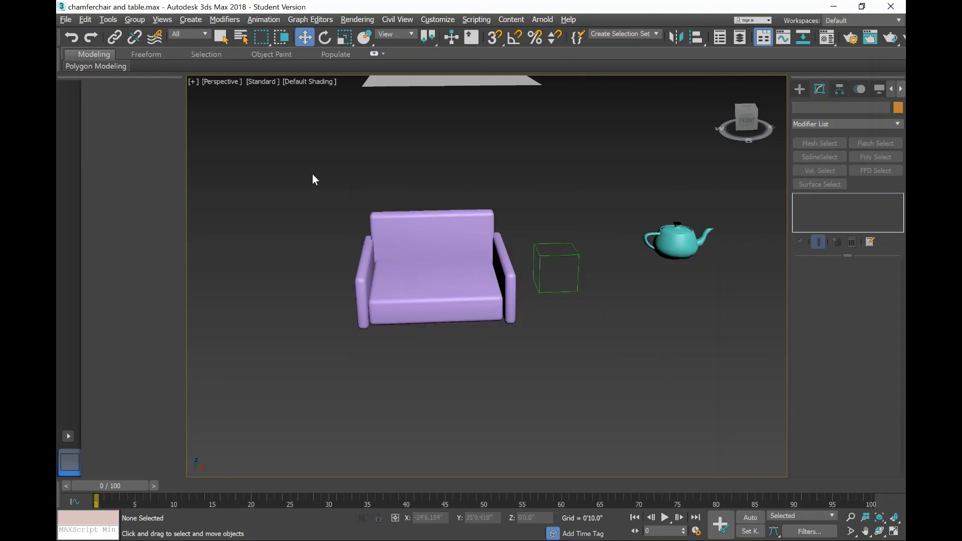
Set the chair and luminaire box object colour to green.
left_click_drag(297, 165, 552, 372)
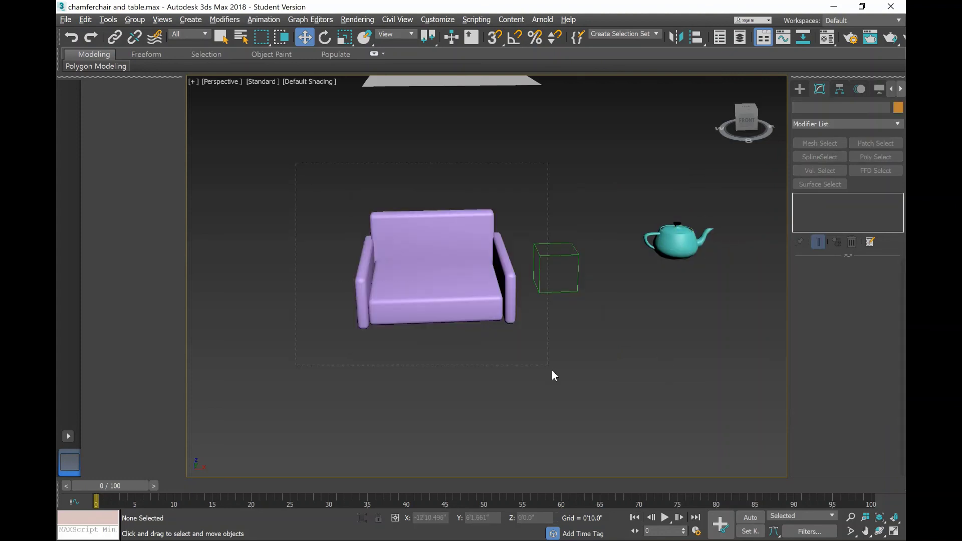
left_click(898, 107)
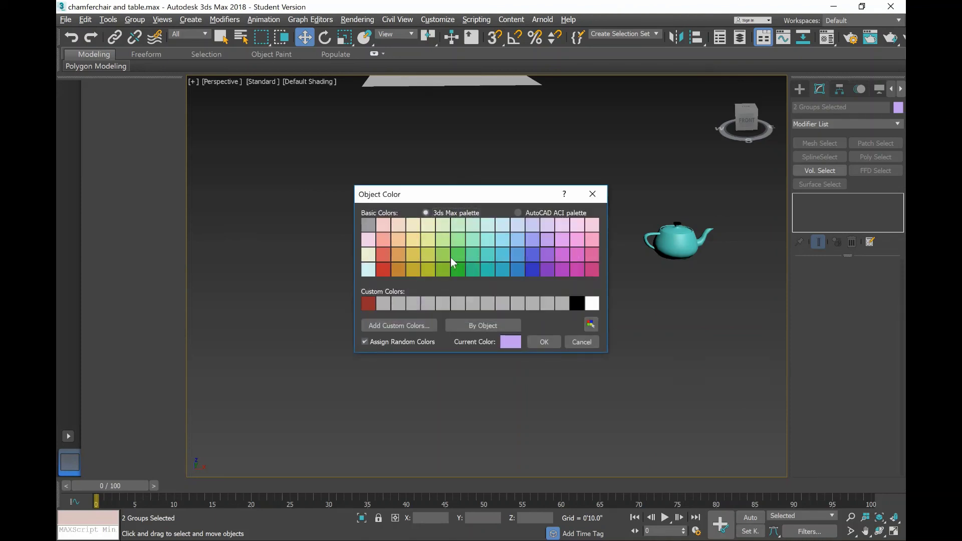
left_click(440, 253)
left_click(542, 342)
left_click(700, 353)
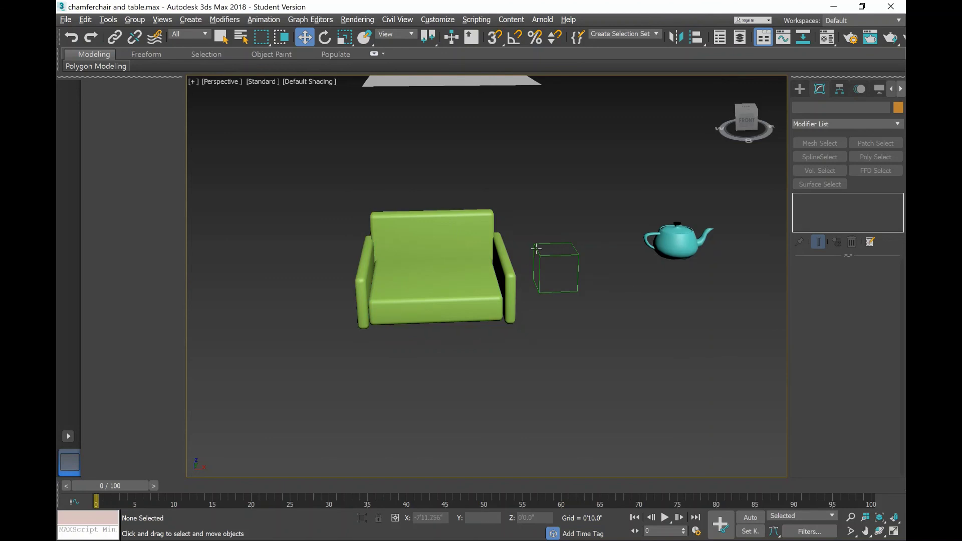
mouse_move(311, 156)
left_mouse_down()
mouse_move(523, 291)
mouse_move(735, 392)
left_mouse_up()
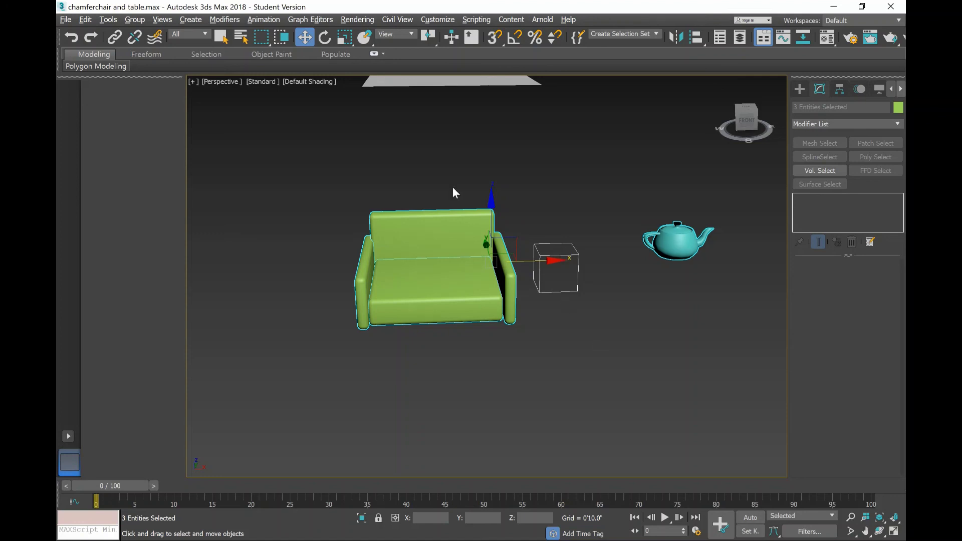
Close the chair assembly and select Assembly001.
left_click(143, 20)
mouse_move(158, 151)
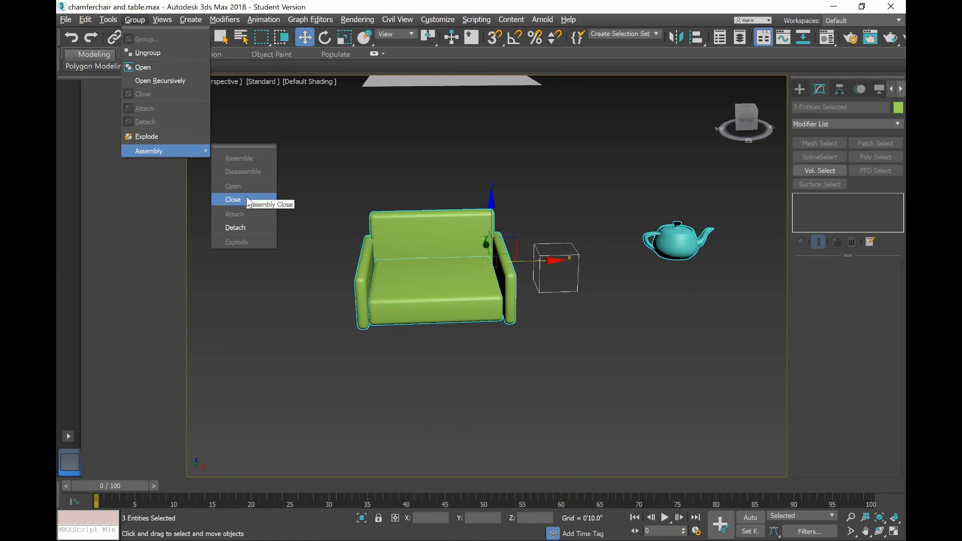
left_click(248, 201)
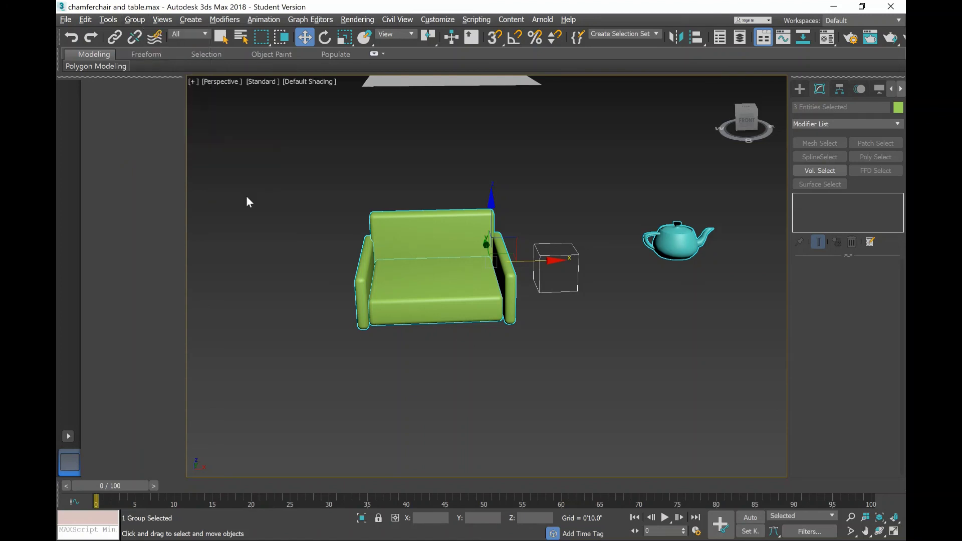
left_click(646, 349)
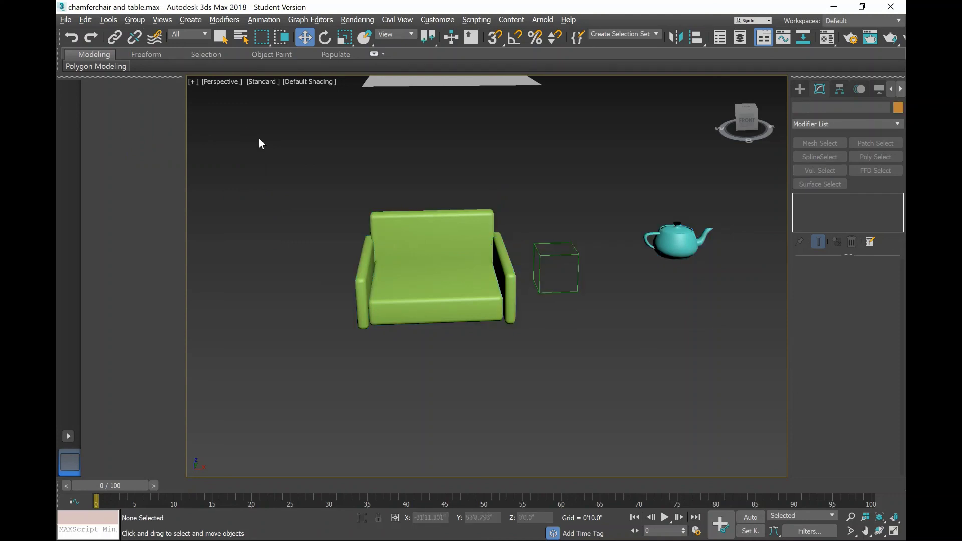
left_click_drag(259, 143, 732, 389)
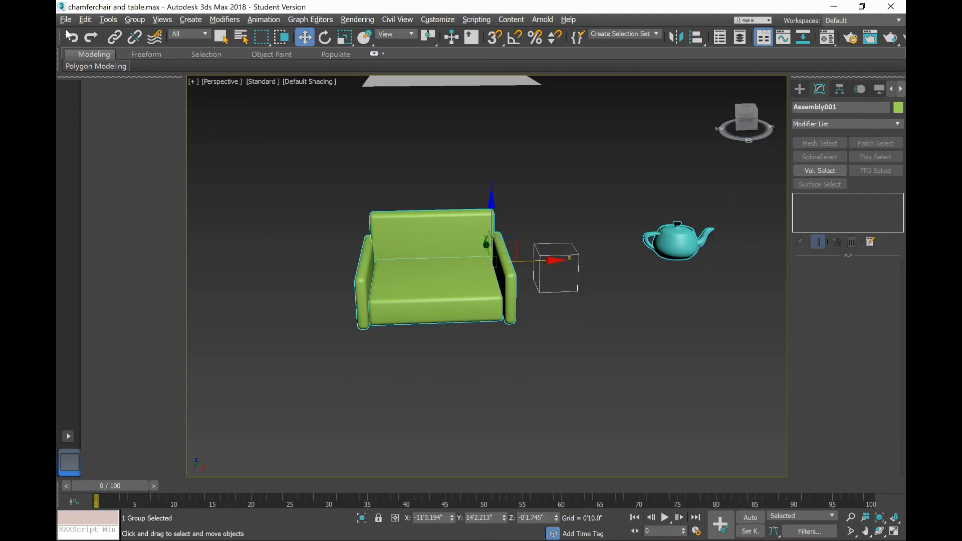
Cancel an Assembly002 attempt and move Assembly001 slightly left.
left_click(109, 19)
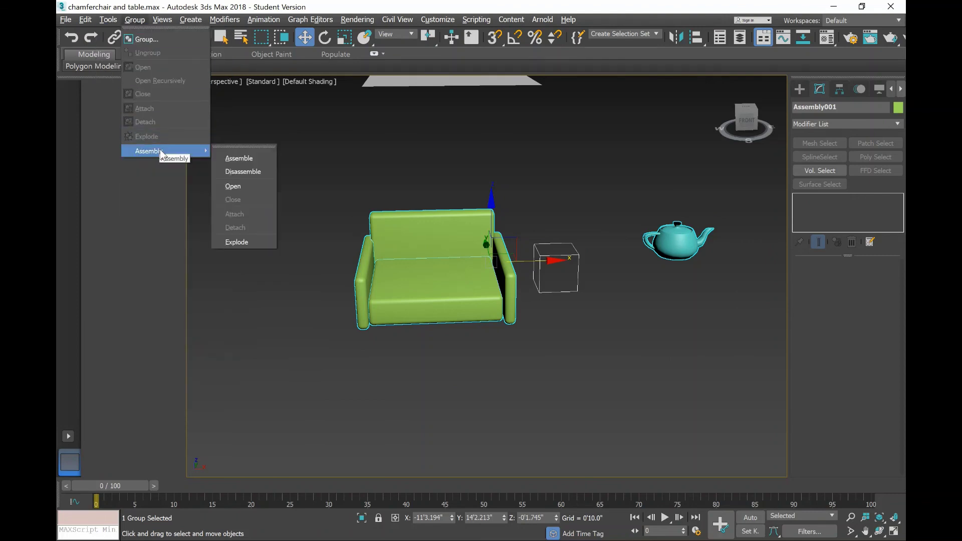
left_click(246, 160)
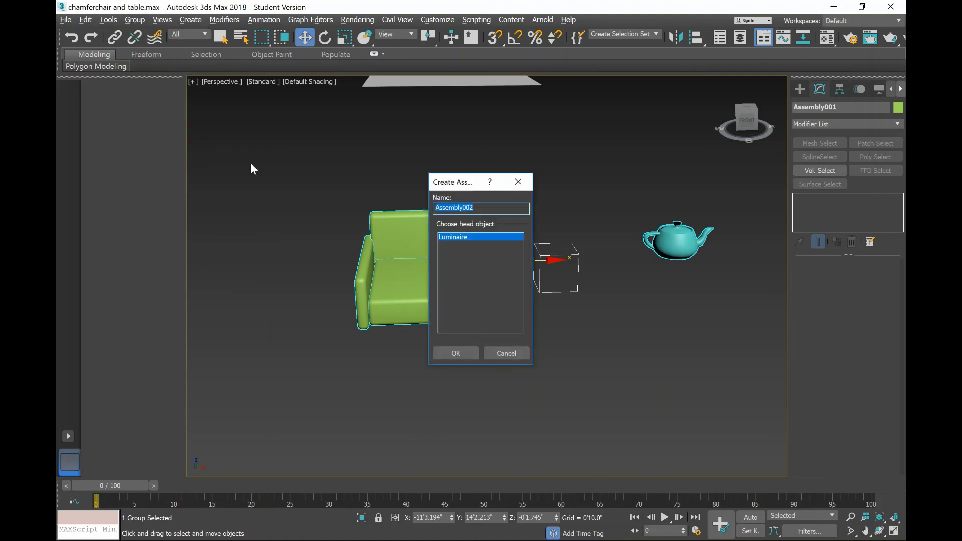
left_click(523, 353)
left_click(670, 355)
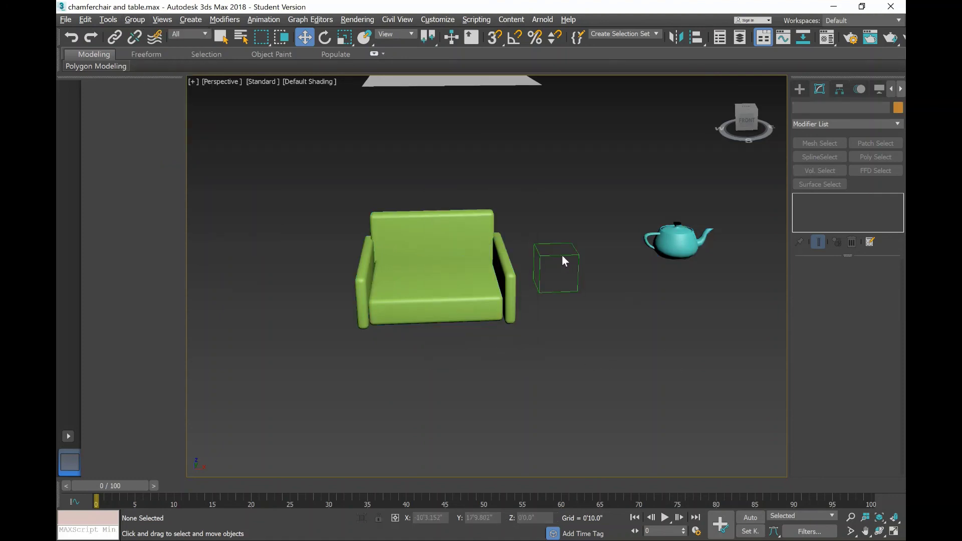
left_click(518, 257)
mouse_move(518, 257)
left_mouse_down()
mouse_move(558, 261)
mouse_move(431, 264)
mouse_move(504, 263)
mouse_move(465, 266)
left_mouse_up()
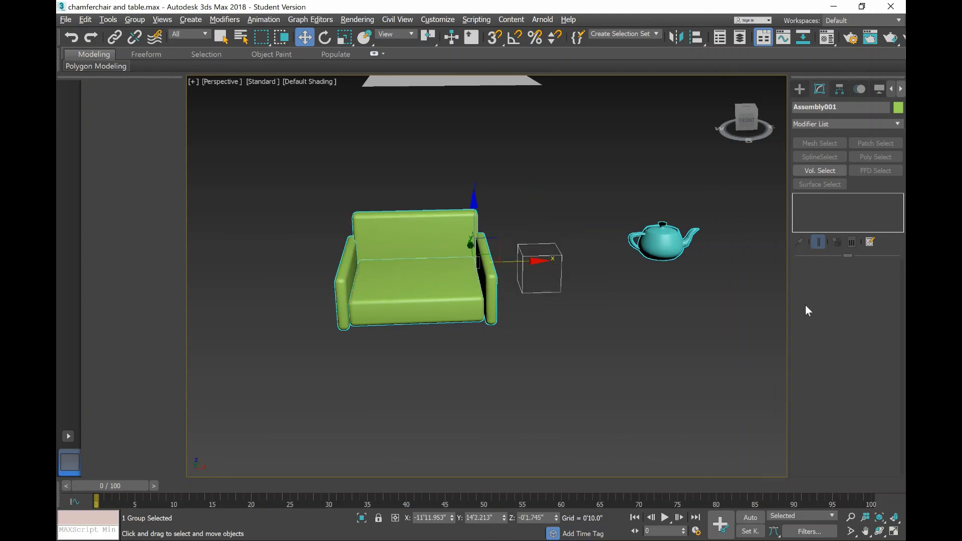